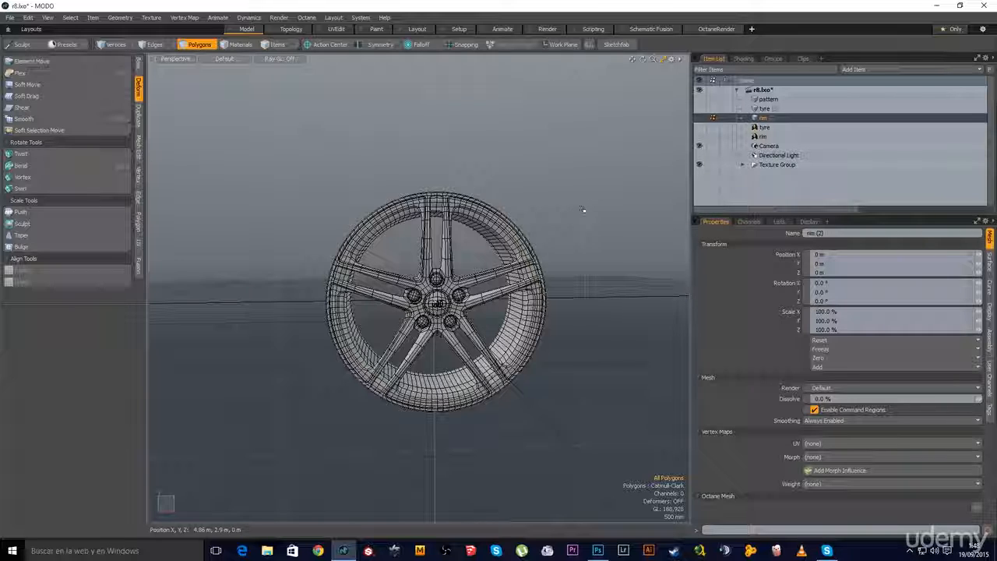
# Add a new empty mesh item named 'caliper', then show the wheel rim mesh again
pyautogui.press('n')
pyautogui.rightClick(766, 115)
pyautogui.click(769, 118)
pyautogui.write('caliper')
pyautogui.press('Return')
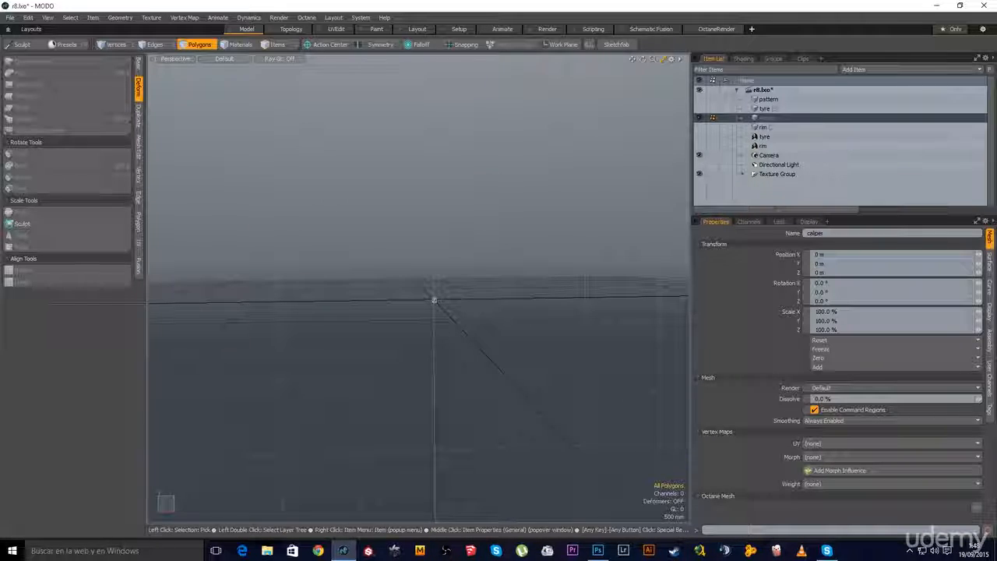
pyautogui.click(760, 127)
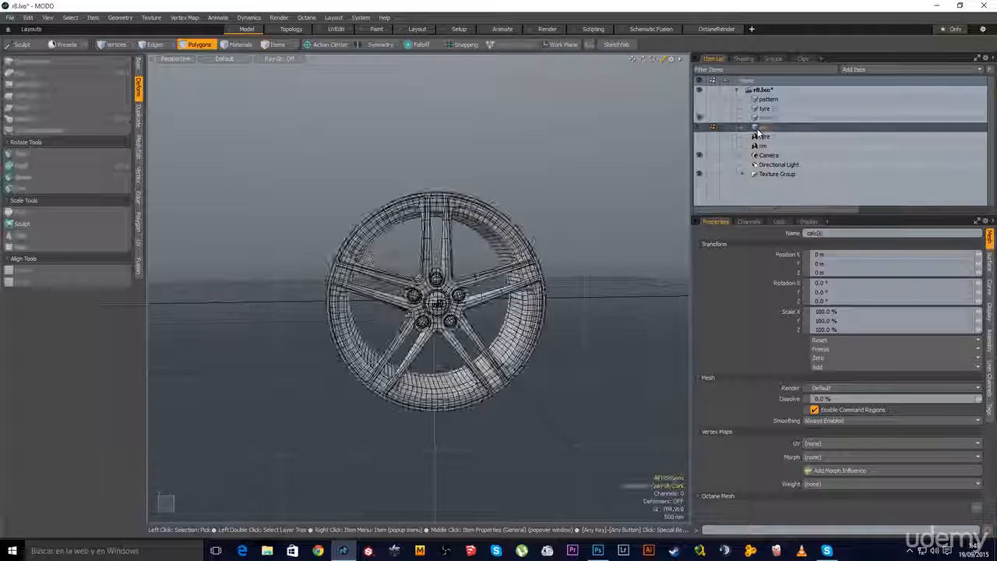
# Add a Backdrop Item and load the brembo brake caliper picture as its image
pyautogui.click(860, 70)
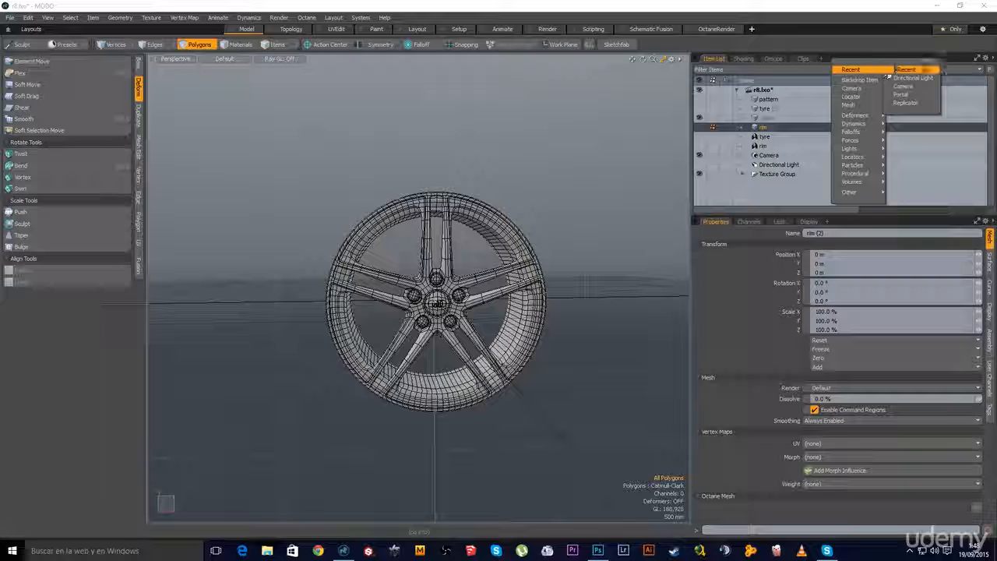
pyautogui.click(859, 79)
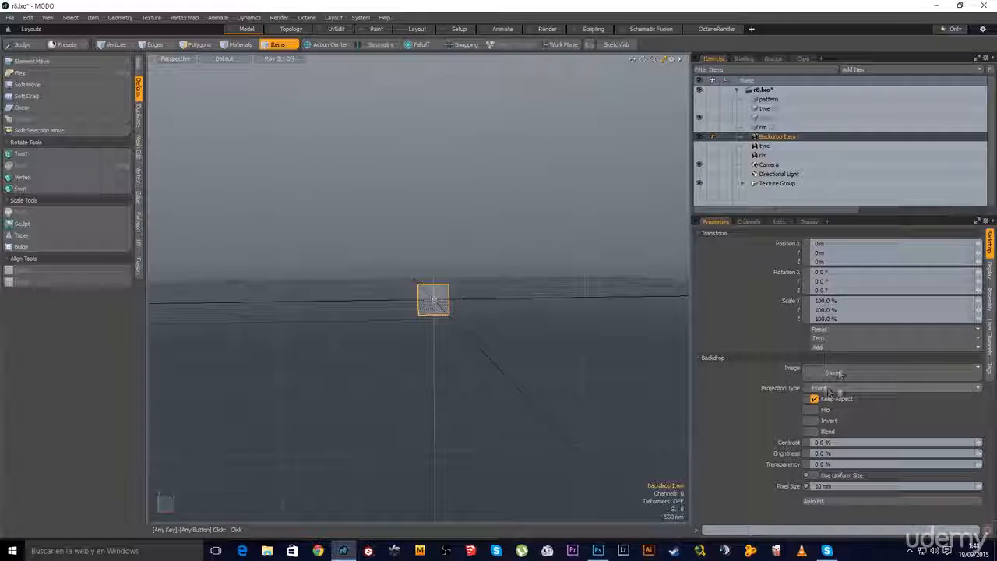
pyautogui.click(836, 372)
pyautogui.click(879, 233)
pyautogui.click(878, 233)
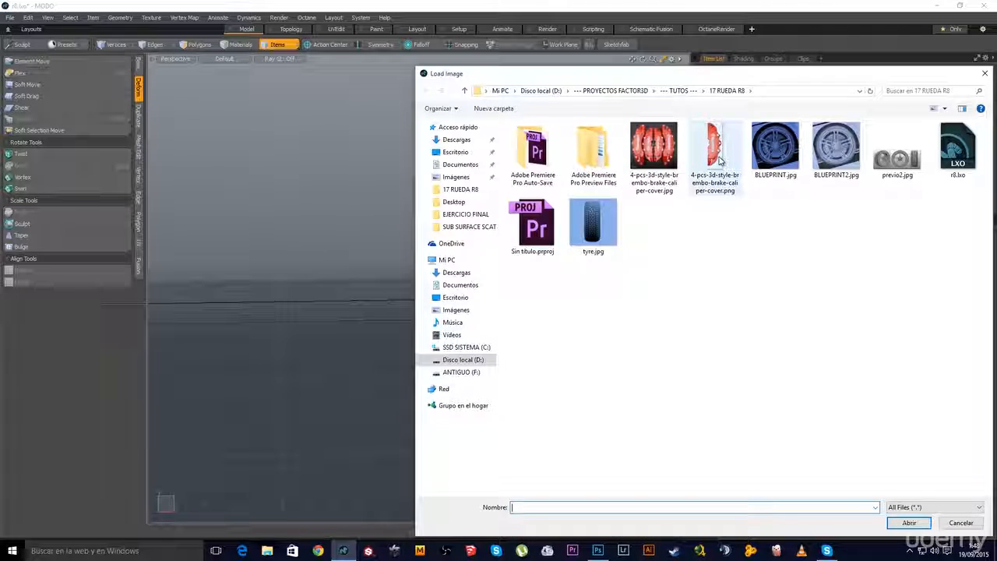
pyautogui.doubleClick(719, 156)
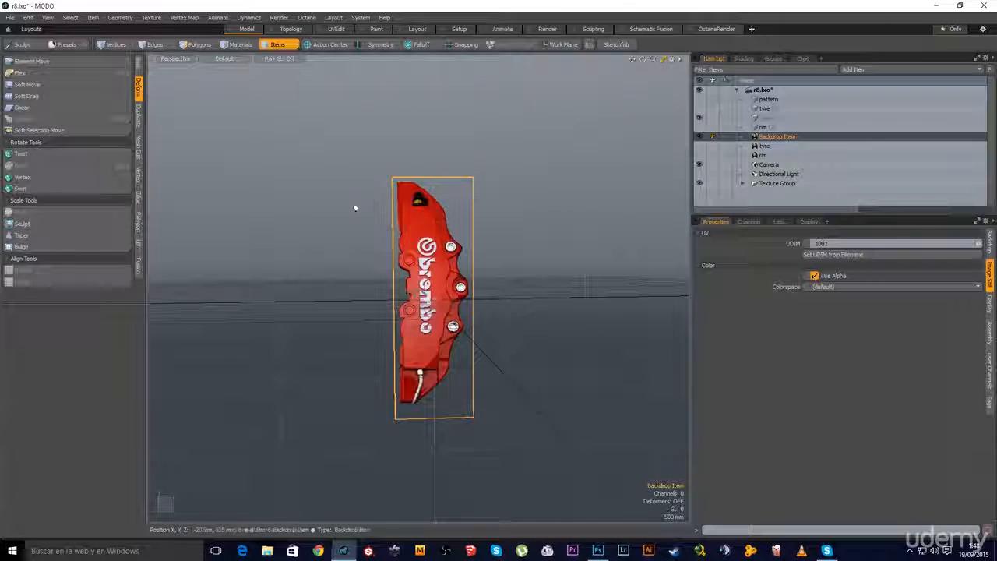
# Switch to Polygons mode and orbit around the caliper backdrop to check its angle
pyautogui.click(197, 44)
pyautogui.scroll(5, 498, 300)
pyautogui.keyDown('alt'); pyautogui.moveTo(401, 312); pyautogui.dragTo(363, 226); pyautogui.keyUp('alt')
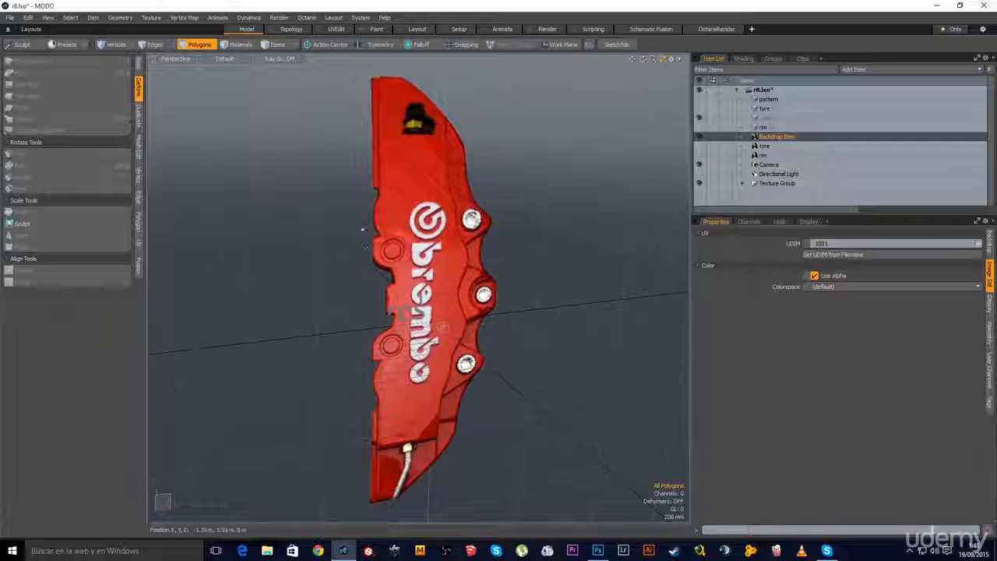
pyautogui.keyDown('alt'); pyautogui.moveTo(441, 327); pyautogui.dragTo(253, 331); pyautogui.keyUp('alt')
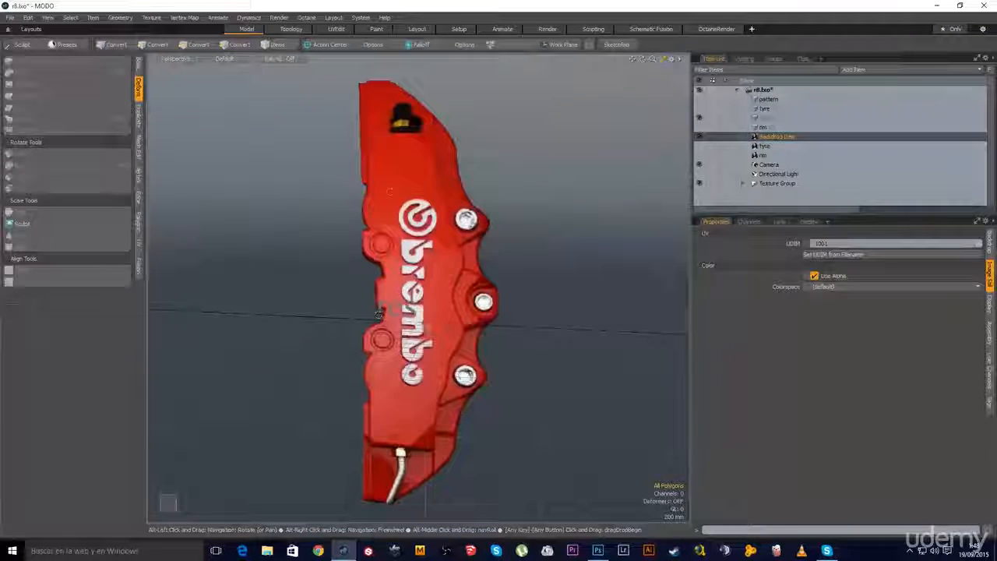
pyautogui.keyDown('ctrl'); pyautogui.keyDown('alt'); pyautogui.moveTo(541, 265); pyautogui.dragTo(426, 214); pyautogui.keyUp('alt'); pyautogui.keyUp('ctrl')
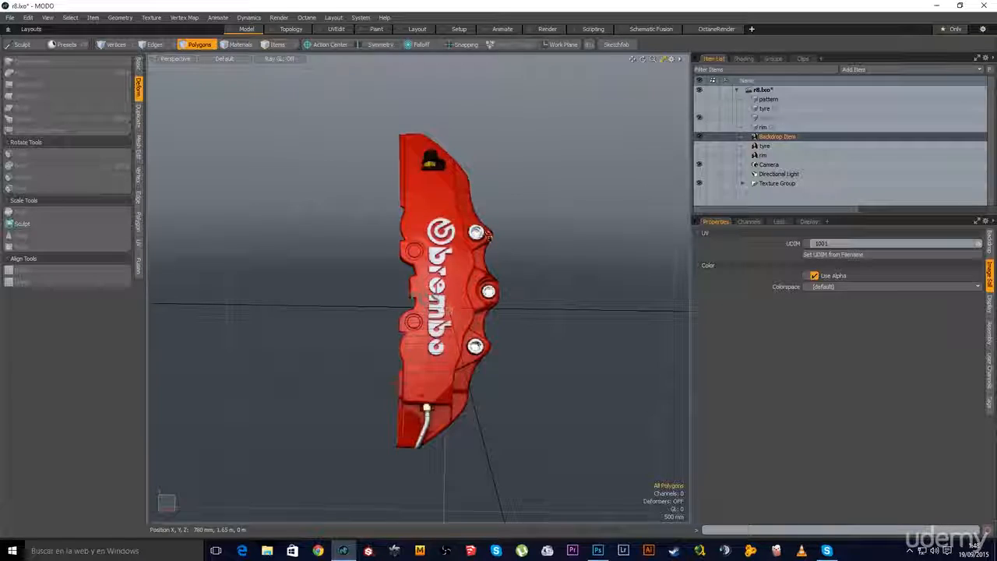
# Zoom in near the front of the caliper, then bring up its image in Photoshop
pyautogui.scroll(3, 487, 236)
pyautogui.keyDown('alt'); pyautogui.moveTo(533, 350); pyautogui.dragTo(382, 350); pyautogui.keyUp('alt')
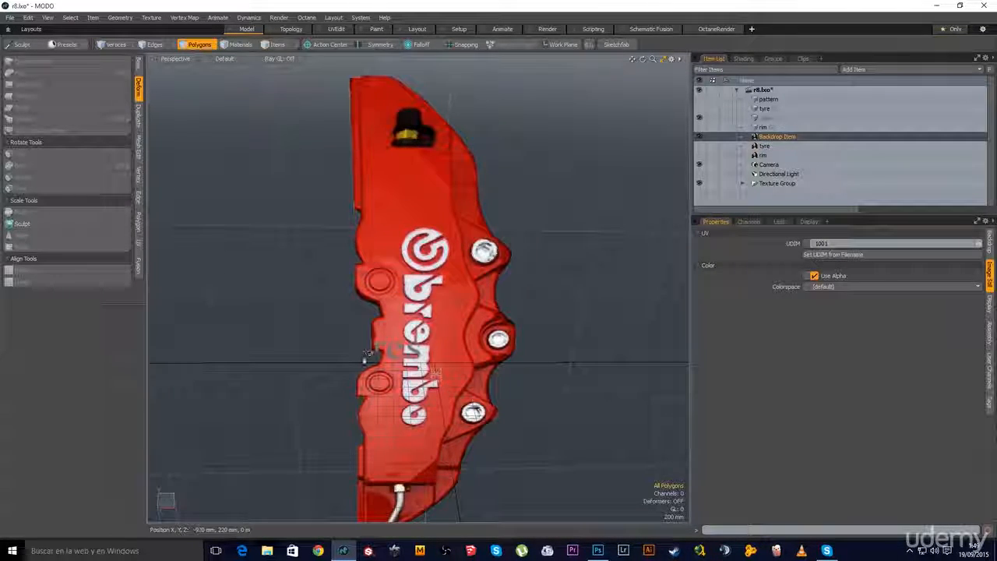
pyautogui.keyDown('alt'); pyautogui.moveTo(366, 306); pyautogui.dragTo(399, 309); pyautogui.keyUp('alt')
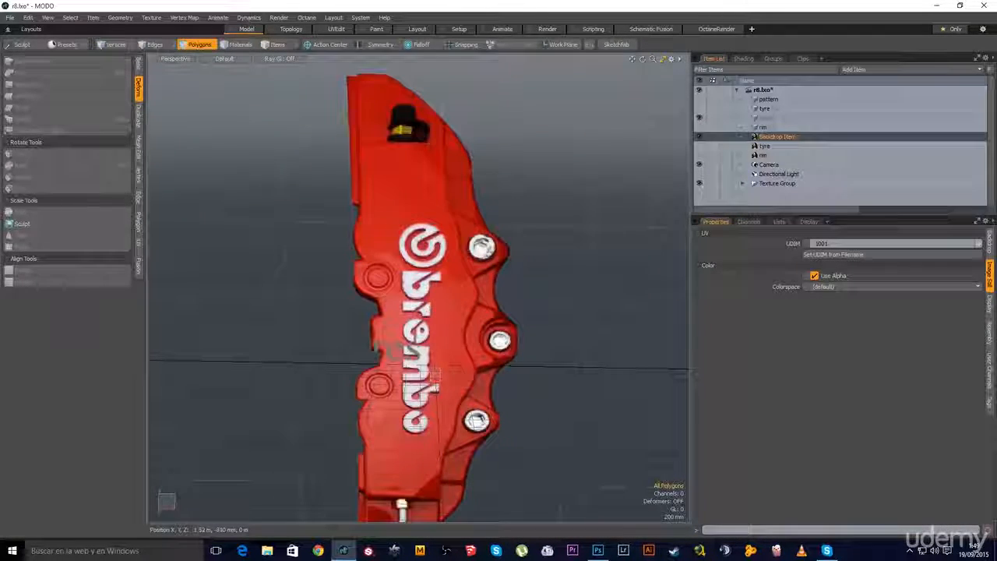
pyautogui.click(597, 551)
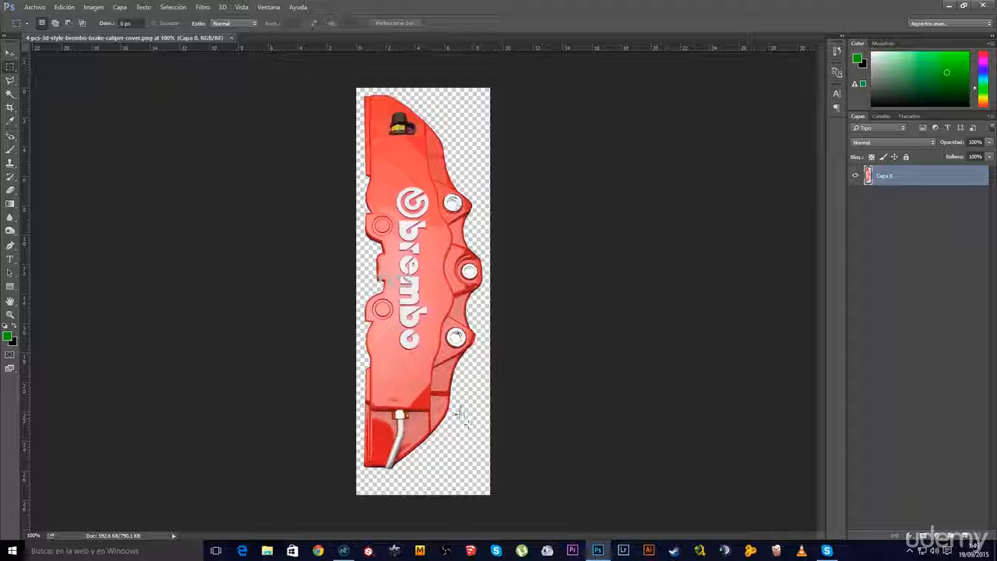
# Return from Photoshop to MODO and make the caliper mesh the active item
pyautogui.click(942, 6)
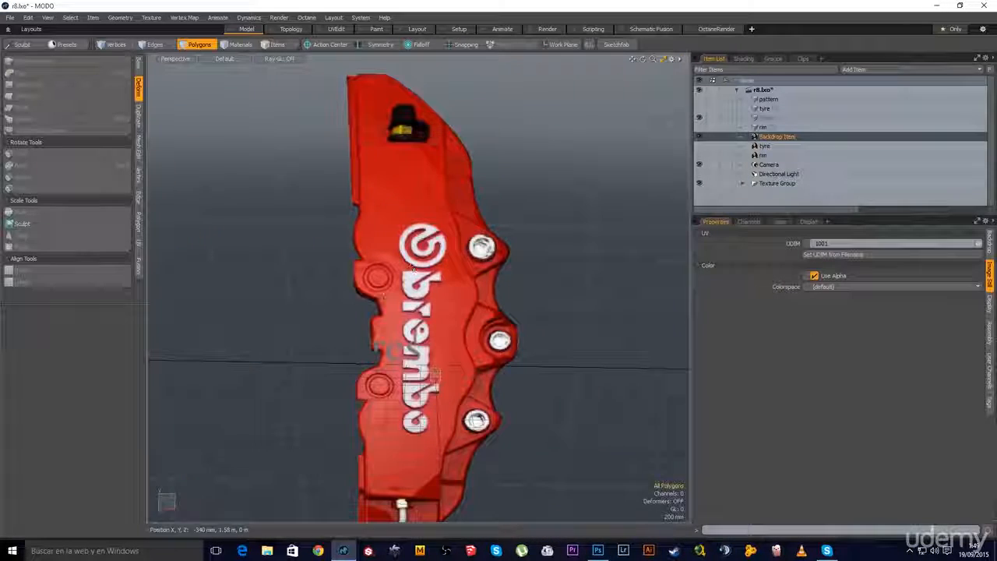
pyautogui.scroll(-3, 397, 284)
pyautogui.keyDown('alt'); pyautogui.keyDown('shift'); pyautogui.moveTo(405, 341); pyautogui.dragTo(421, 320); pyautogui.keyUp('shift'); pyautogui.keyUp('alt')
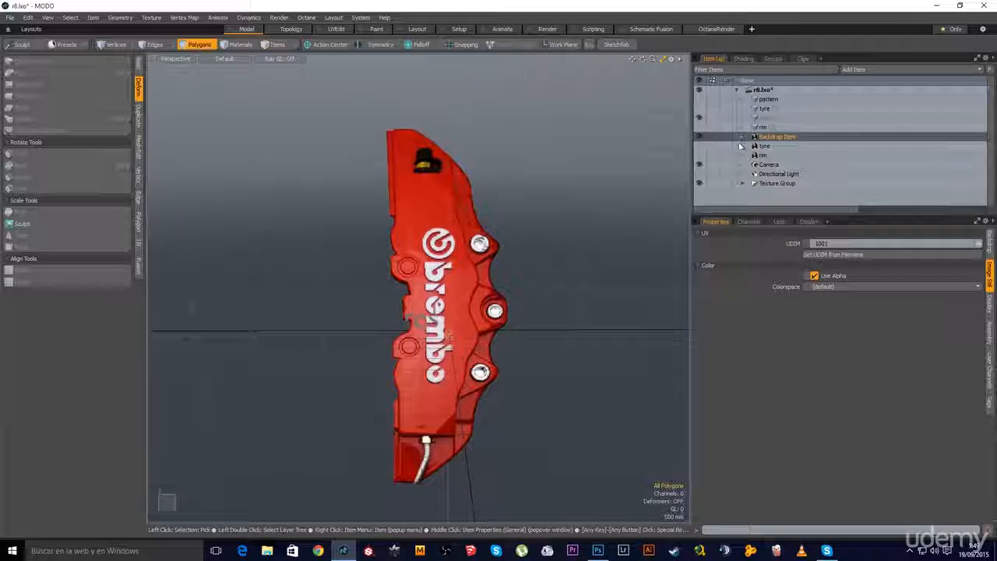
pyautogui.click(763, 119)
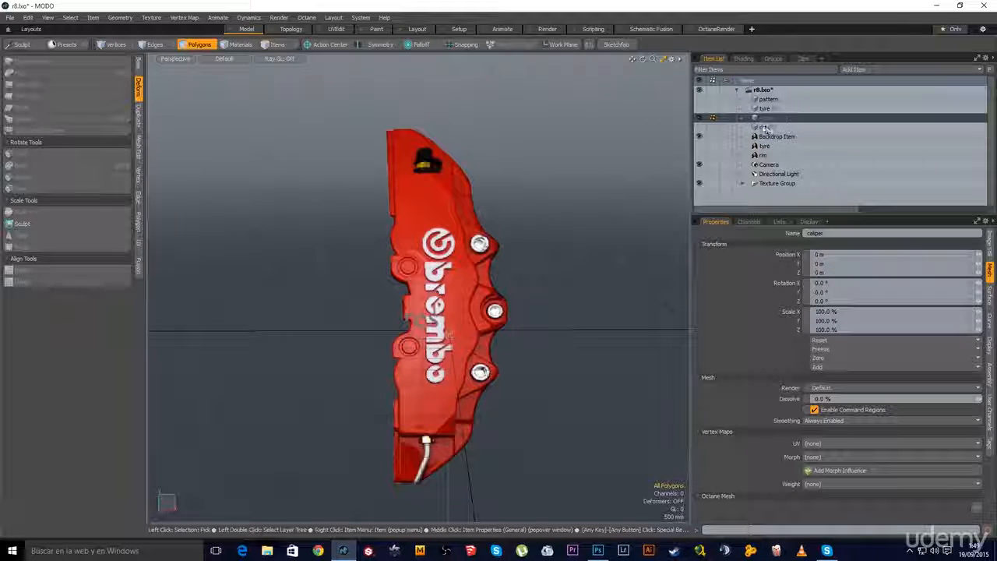
# Switch to the Front view and frame the caliper's lower bolt up close
pyautogui.hotkey('ctrl', 'space')
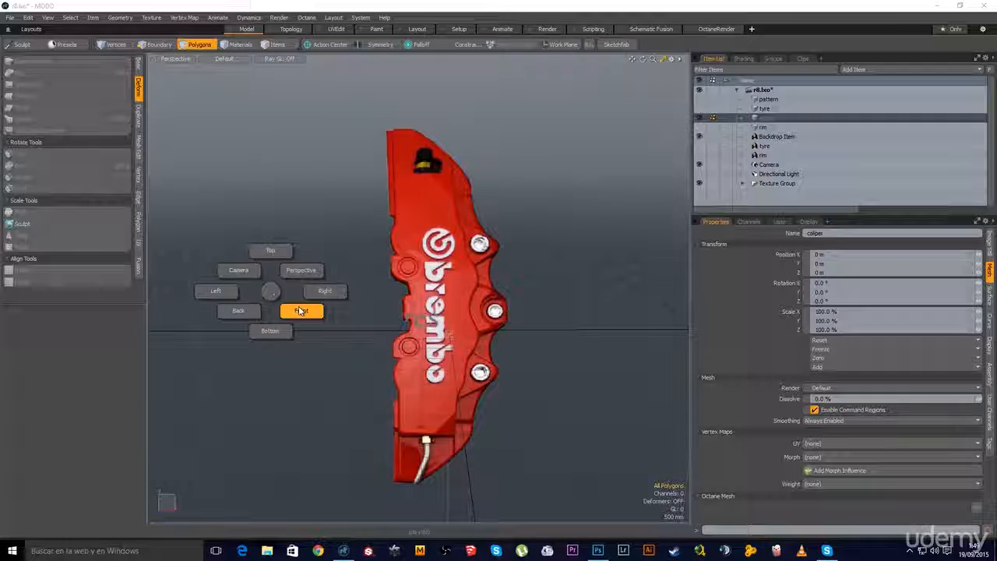
pyautogui.click(300, 311)
pyautogui.keyDown('alt'); pyautogui.keyDown('shift'); pyautogui.moveTo(506, 305); pyautogui.dragTo(424, 223); pyautogui.keyUp('shift'); pyautogui.keyUp('alt')
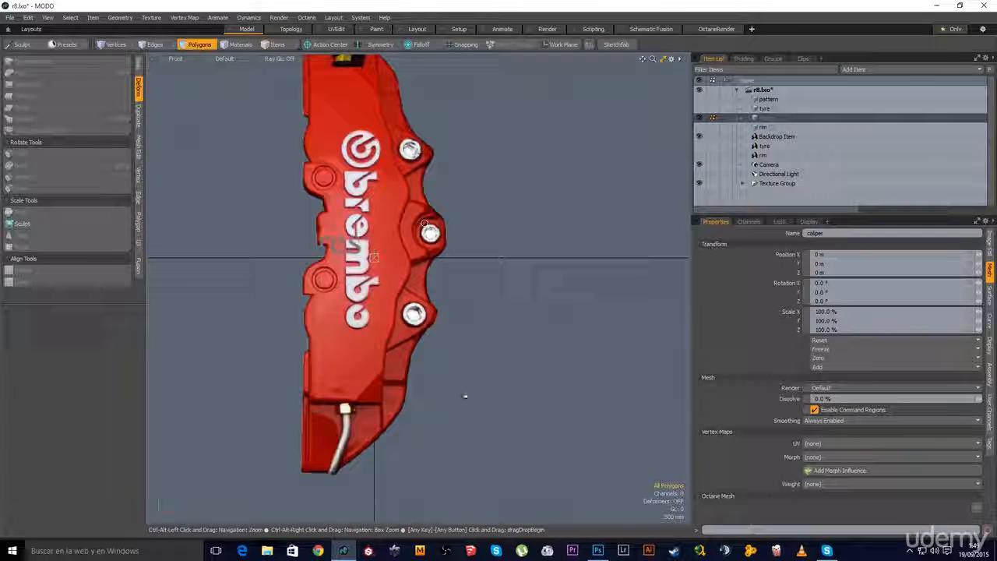
pyautogui.moveTo(411, 320)
pyautogui.keyDown('ctrl'); pyautogui.keyDown('alt'); pyautogui.mouseDown()
pyautogui.moveTo(476, 338)
pyautogui.moveTo(484, 314)
pyautogui.moveTo(410, 310)
pyautogui.mouseUp(); pyautogui.keyUp('alt'); pyautogui.keyUp('ctrl')
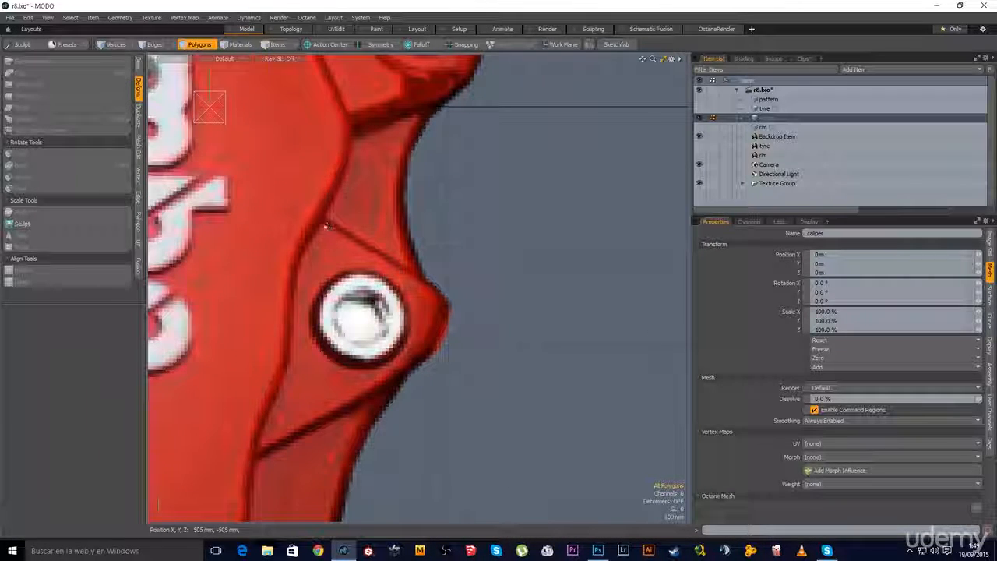
pyautogui.keyDown('ctrl'); pyautogui.keyDown('alt'); pyautogui.moveTo(434, 377); pyautogui.dragTo(383, 341); pyautogui.keyUp('alt'); pyautogui.keyUp('ctrl')
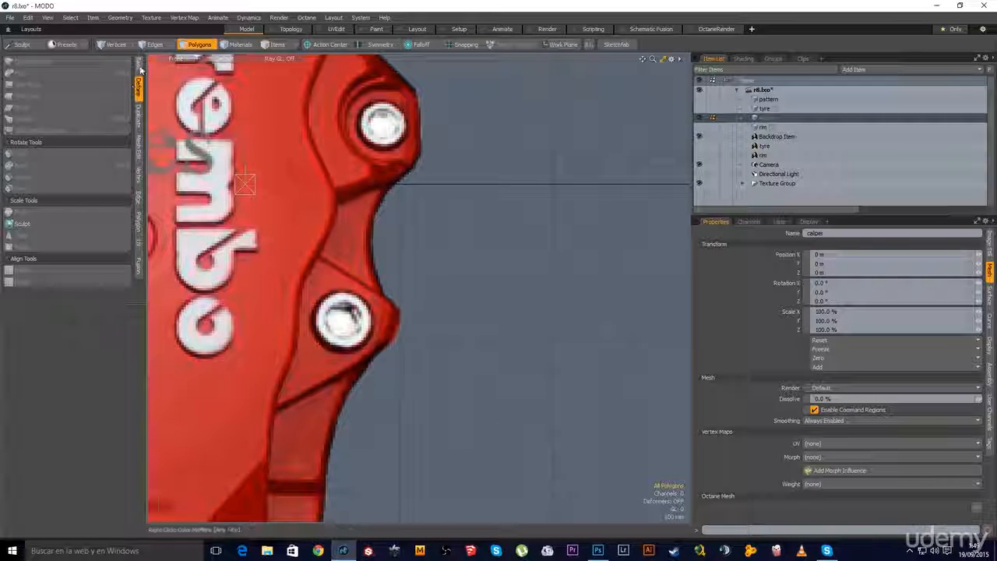
# Show the Basic tools and pan to leave empty space right of the caliper
pyautogui.click(139, 69)
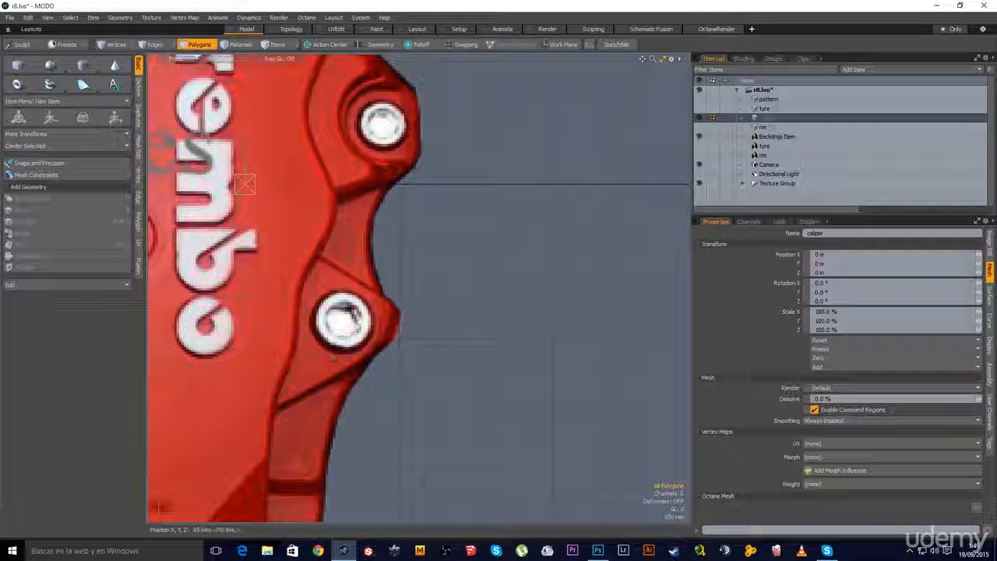
pyautogui.keyDown('alt'); pyautogui.keyDown('shift'); pyautogui.moveTo(413, 342); pyautogui.dragTo(398, 350); pyautogui.keyUp('shift'); pyautogui.keyUp('alt')
pyautogui.keyDown('alt'); pyautogui.keyDown('shift'); pyautogui.moveTo(436, 311); pyautogui.dragTo(395, 324); pyautogui.keyUp('shift'); pyautogui.keyUp('alt')
pyautogui.scroll(-1, 381, 312)
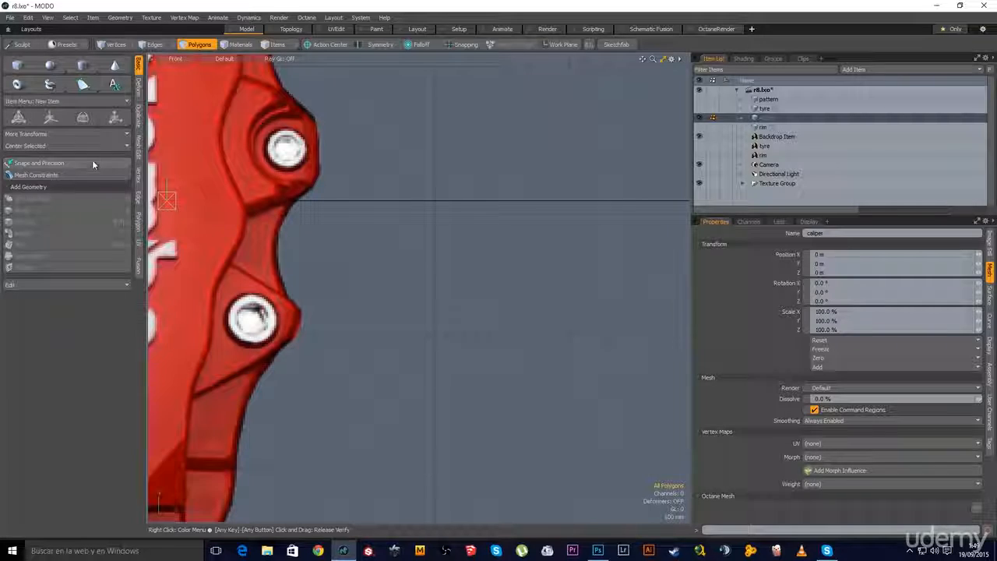
# Draw a cube right of the caliper bolts with 1 m width and 1 m height
pyautogui.click(17, 66)
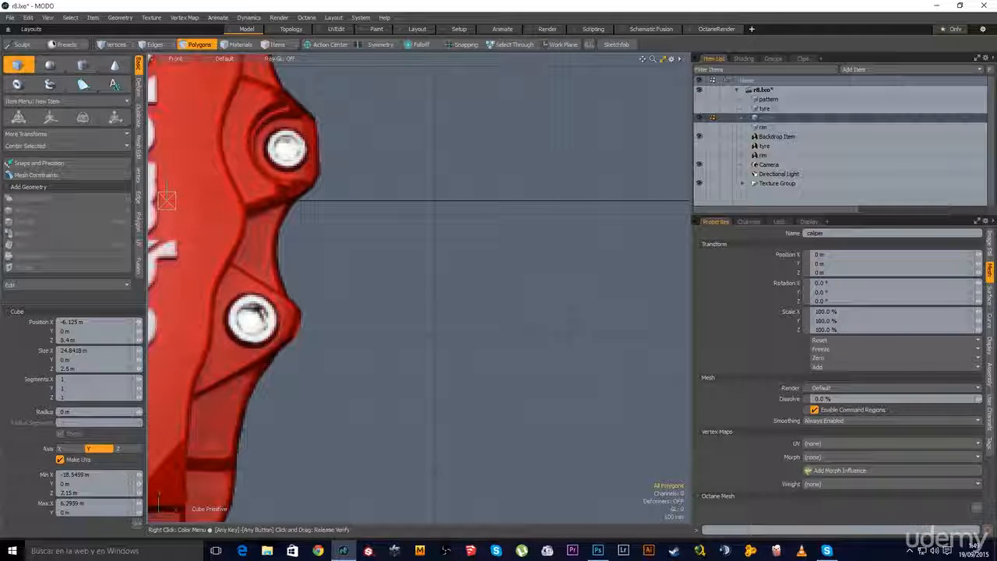
pyautogui.moveTo(420, 265)
pyautogui.mouseDown()
pyautogui.moveTo(554, 392)
pyautogui.moveTo(575, 395)
pyautogui.mouseUp()
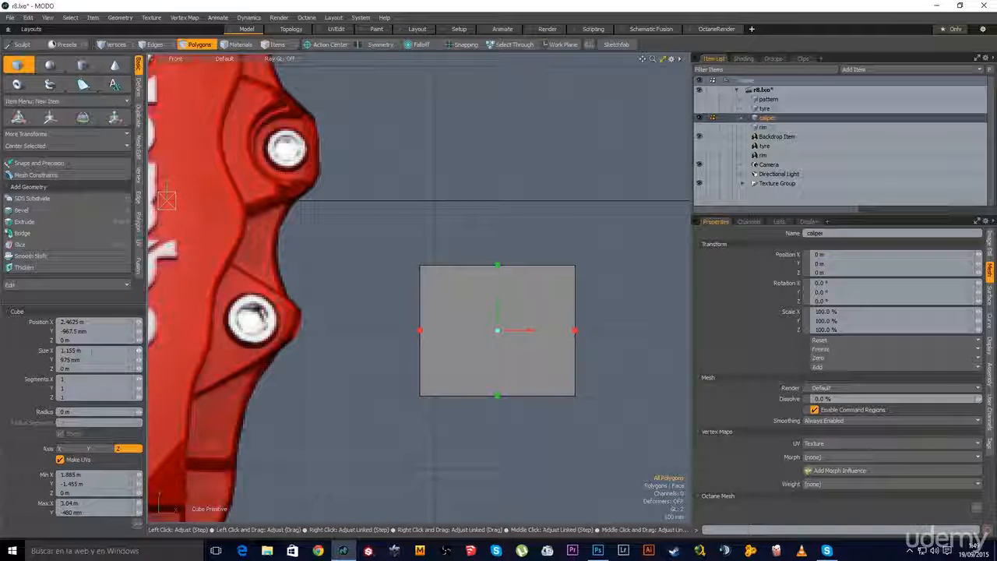
pyautogui.write('1')
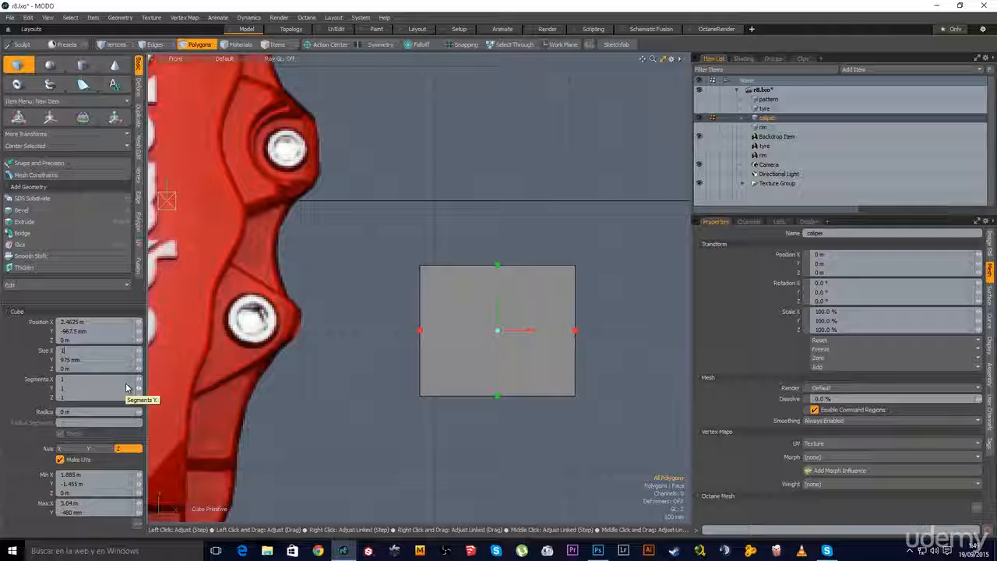
pyautogui.press('Tab')
pyautogui.write('1')
pyautogui.press('Return')
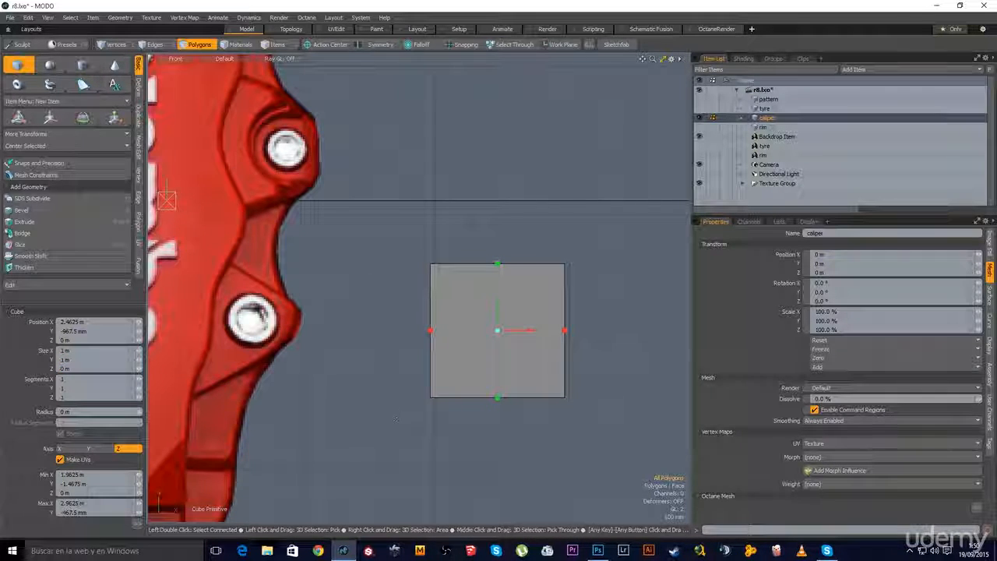
pyautogui.press('space')
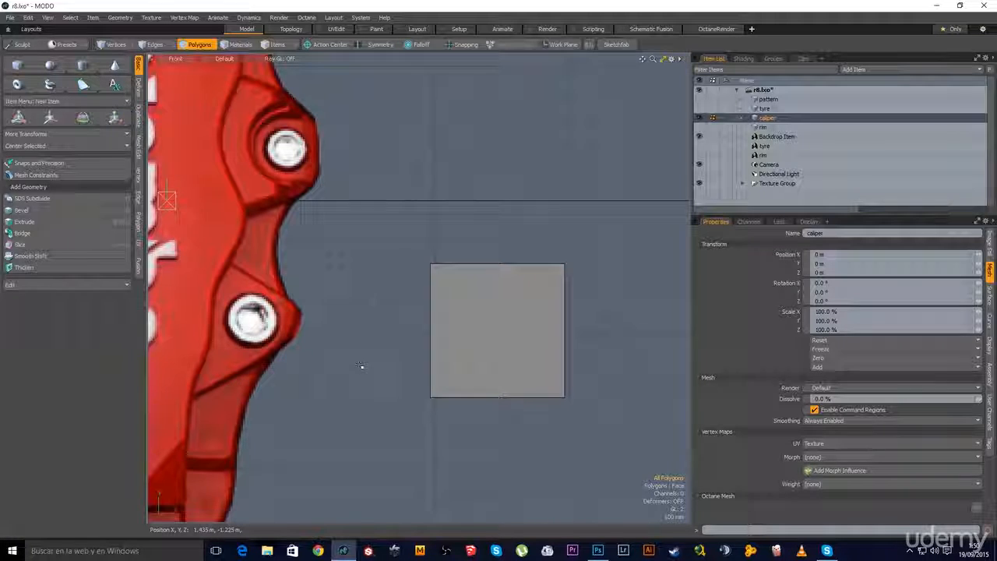
# Subdivide the square into a smooth, rounder faceted disc
pyautogui.press('Tab')
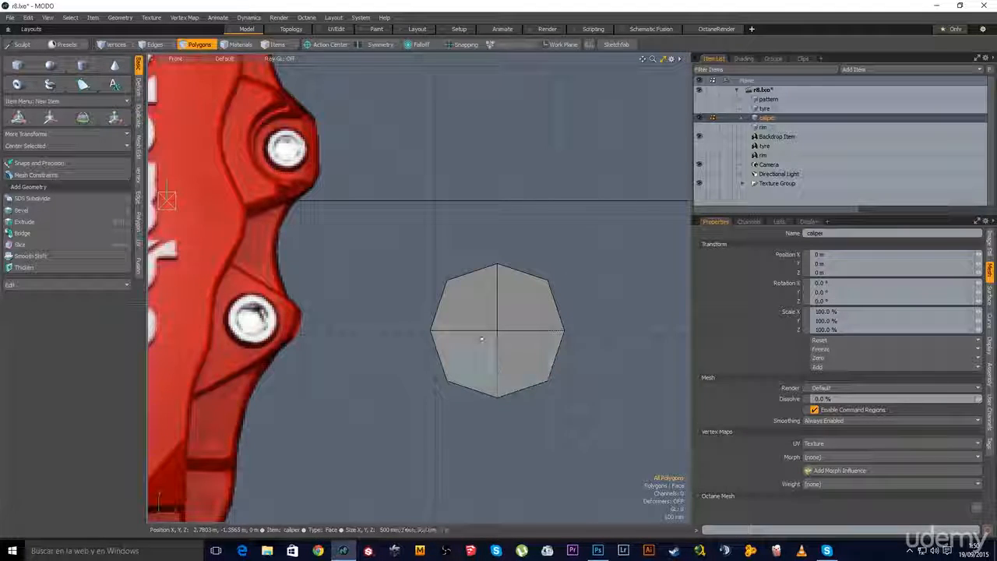
pyautogui.scroll(1, 487, 341)
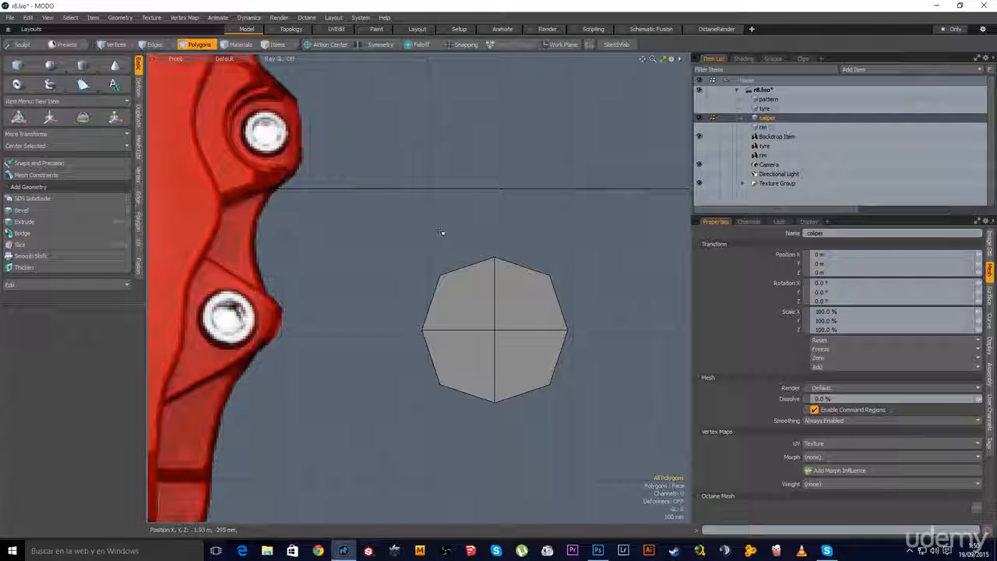
pyautogui.press('d')
pyautogui.keyDown('alt'); pyautogui.keyDown('shift'); pyautogui.moveTo(448, 344); pyautogui.dragTo(486, 345); pyautogui.keyUp('shift'); pyautogui.keyUp('alt')
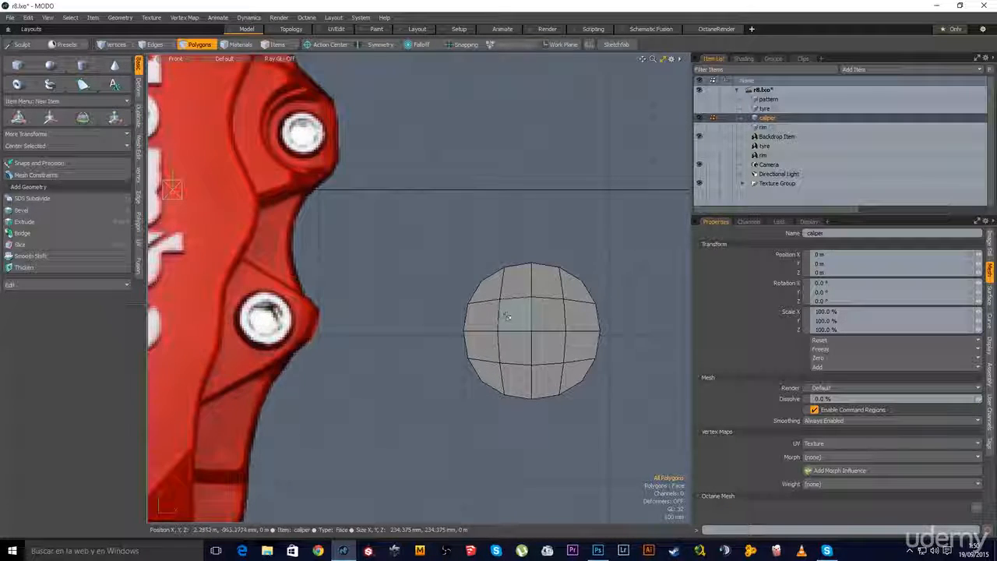
pyautogui.keyDown('alt'); pyautogui.keyDown('shift'); pyautogui.moveTo(482, 277); pyautogui.dragTo(504, 262); pyautogui.keyUp('shift'); pyautogui.keyUp('alt')
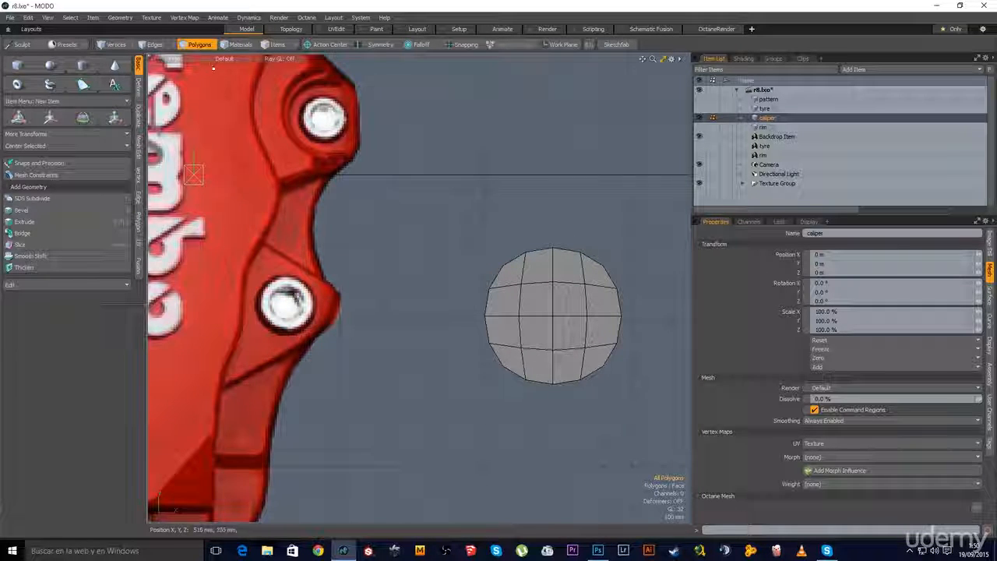
# Set the viewport to wireframe and move the disc onto the caliper's lower bolt
pyautogui.click(232, 60)
pyautogui.click(236, 61)
pyautogui.keyDown('alt'); pyautogui.keyDown('shift'); pyautogui.moveTo(197, 307); pyautogui.dragTo(244, 295); pyautogui.keyUp('shift'); pyautogui.keyUp('alt')
pyautogui.press('w')
pyautogui.moveTo(600, 303); pyautogui.dragTo(327, 286)
# Scale and reposition the disc to fit over the lower bolt lug
pyautogui.press('r')
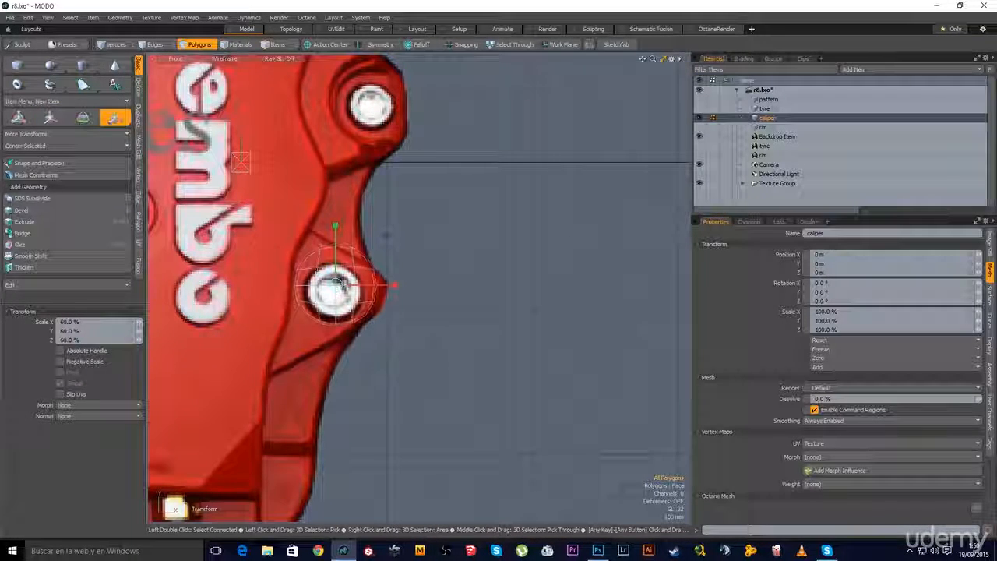
pyautogui.press('w')
pyautogui.moveTo(389, 332); pyautogui.dragTo(397, 338)
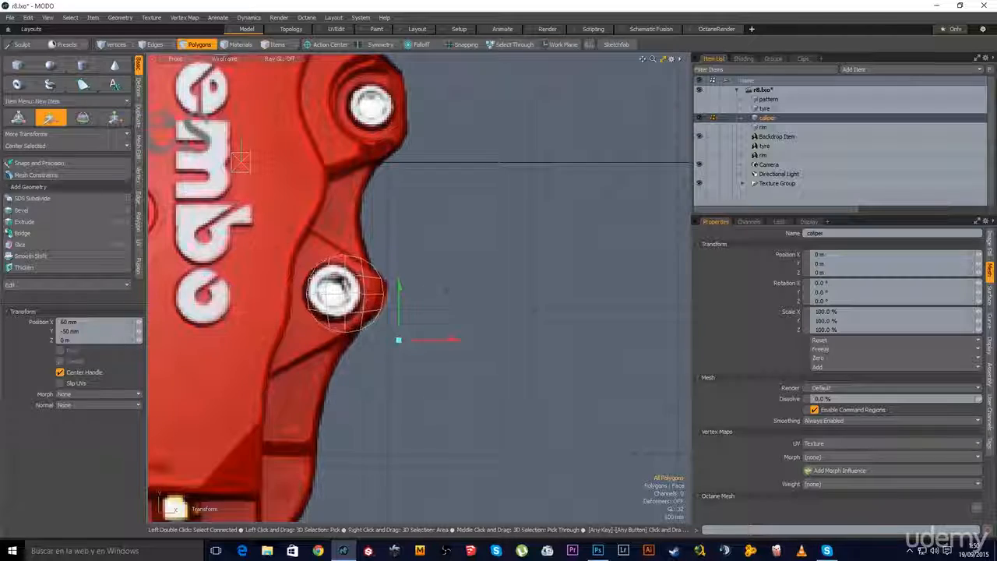
pyautogui.press('r')
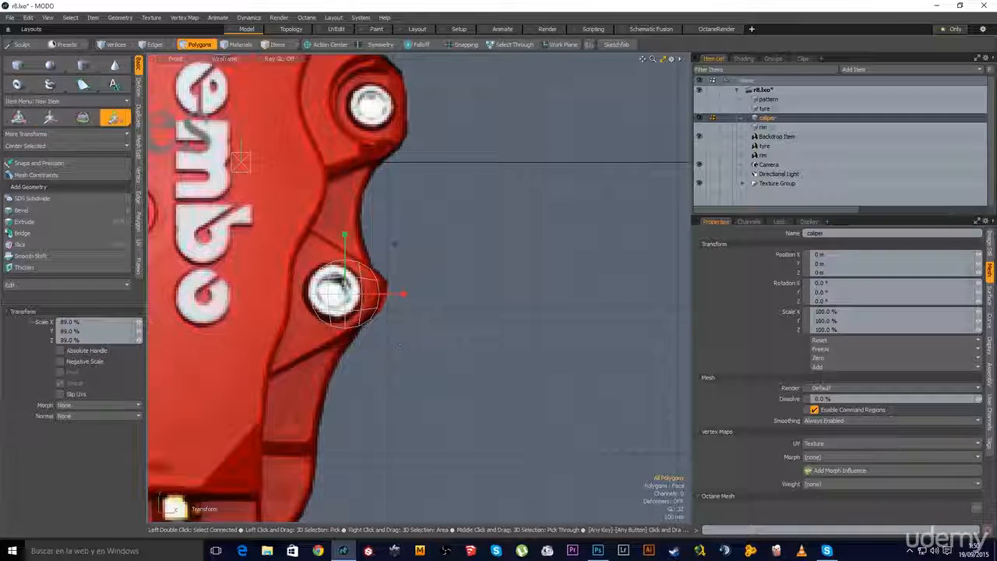
pyautogui.press('w')
pyautogui.click(413, 341)
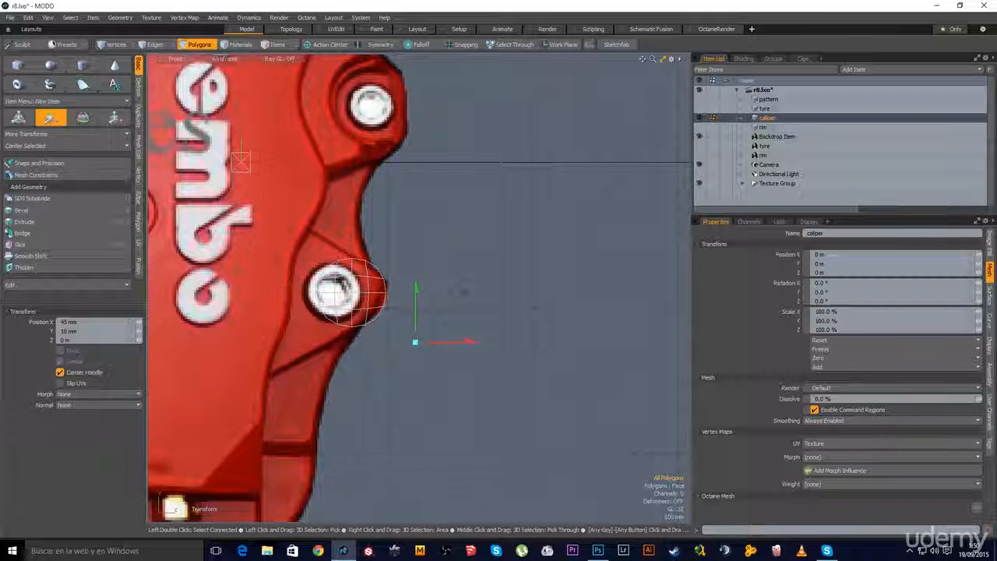
pyautogui.press('q')
# Lasso-select the left half of the disc's polygons
pyautogui.scroll(4, 338, 271)
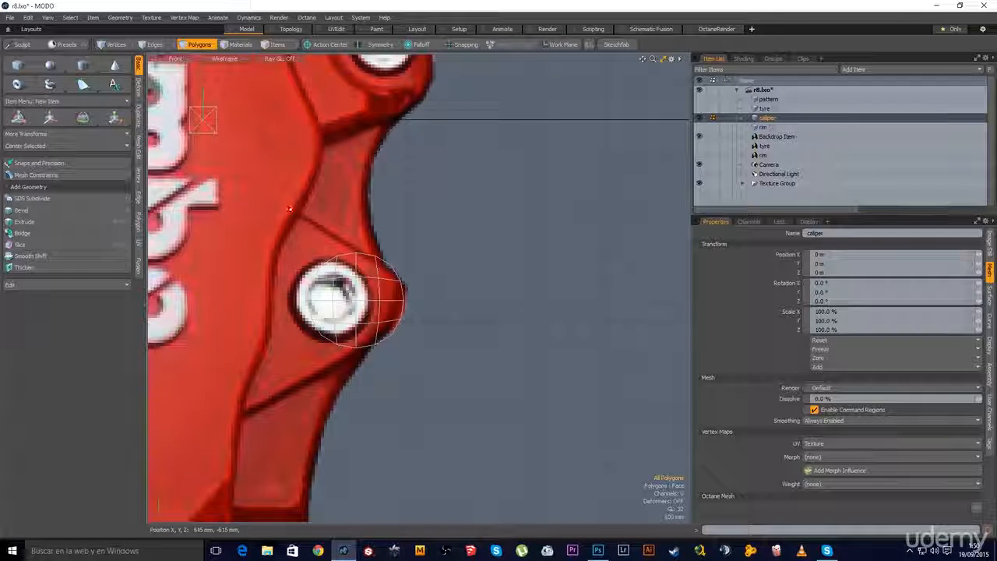
pyautogui.moveTo(366, 418)
pyautogui.mouseDown(button='right')
pyautogui.moveTo(363, 345)
pyautogui.moveTo(435, 276)
pyautogui.mouseUp(button='right')
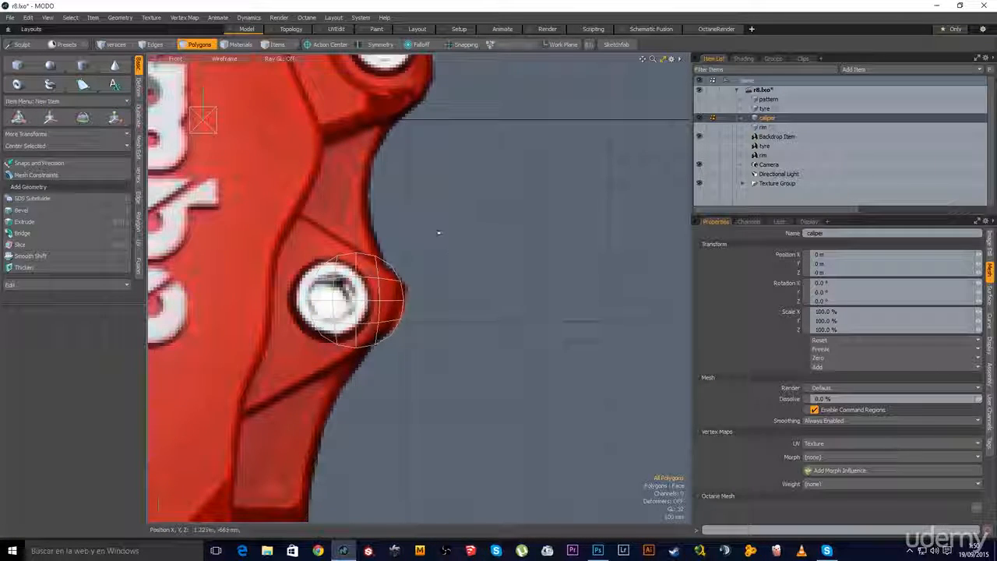
pyautogui.rightClick(385, 224)
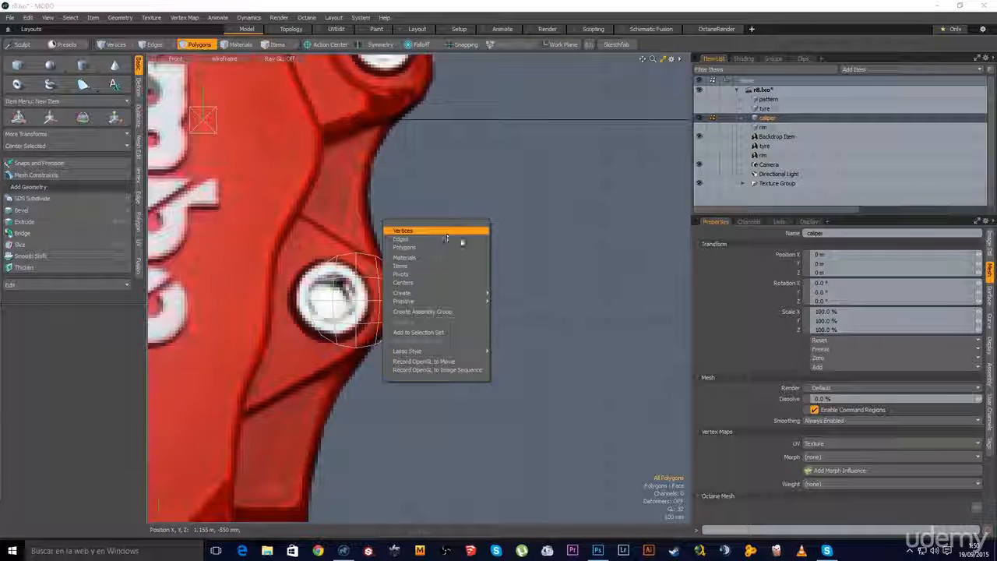
pyautogui.click(501, 364)
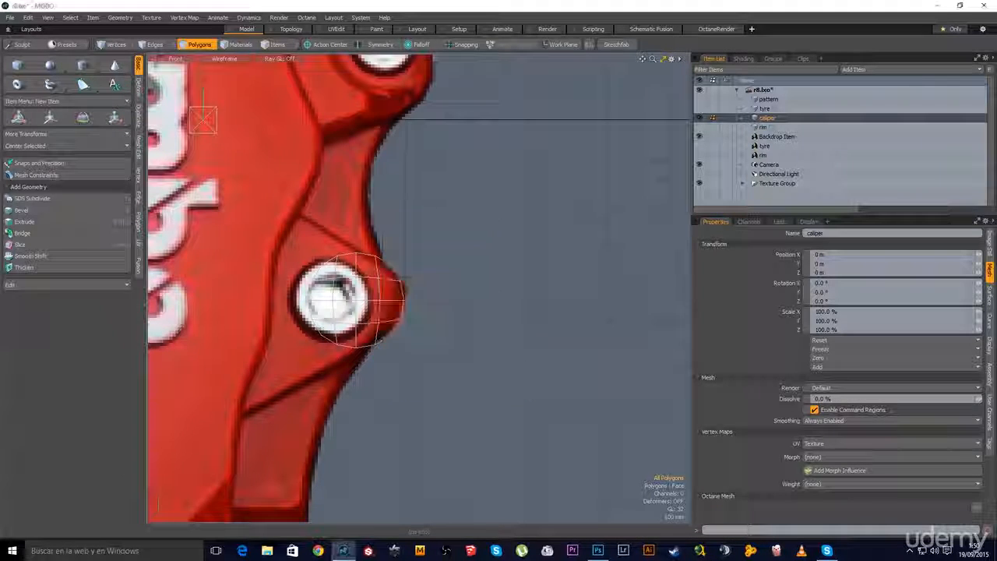
pyautogui.keyDown('alt'); pyautogui.moveTo(501, 364); pyautogui.dragTo(574, 397); pyautogui.keyUp('alt')
pyautogui.moveTo(361, 236); pyautogui.dragTo(438, 436, button='right')
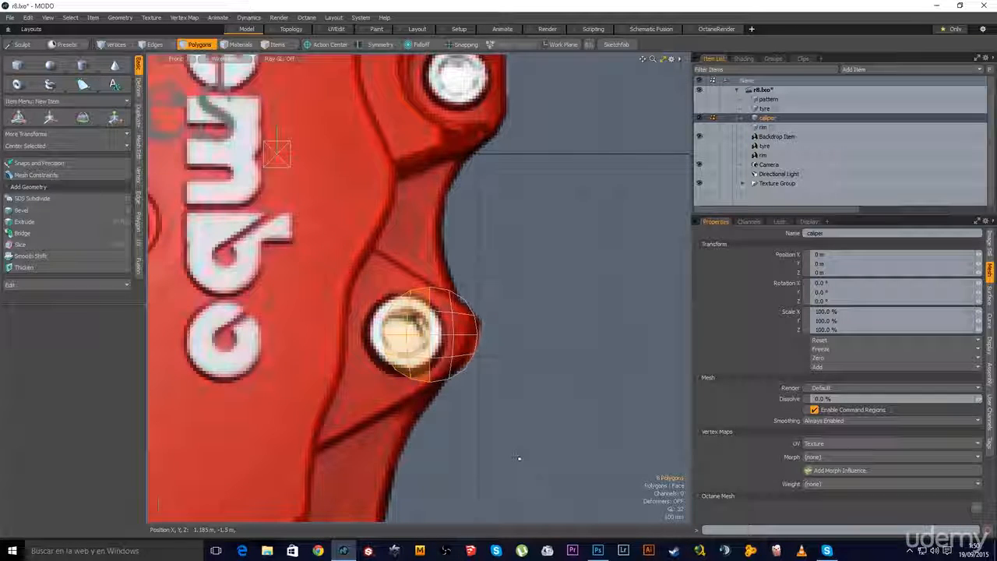
# Delete the disc's left half, extend its open edges leftward and stretch them taller
pyautogui.press('Delete')
pyautogui.press('space')
pyautogui.press('space')
pyautogui.moveTo(405, 271); pyautogui.dragTo(441, 437, button='right')
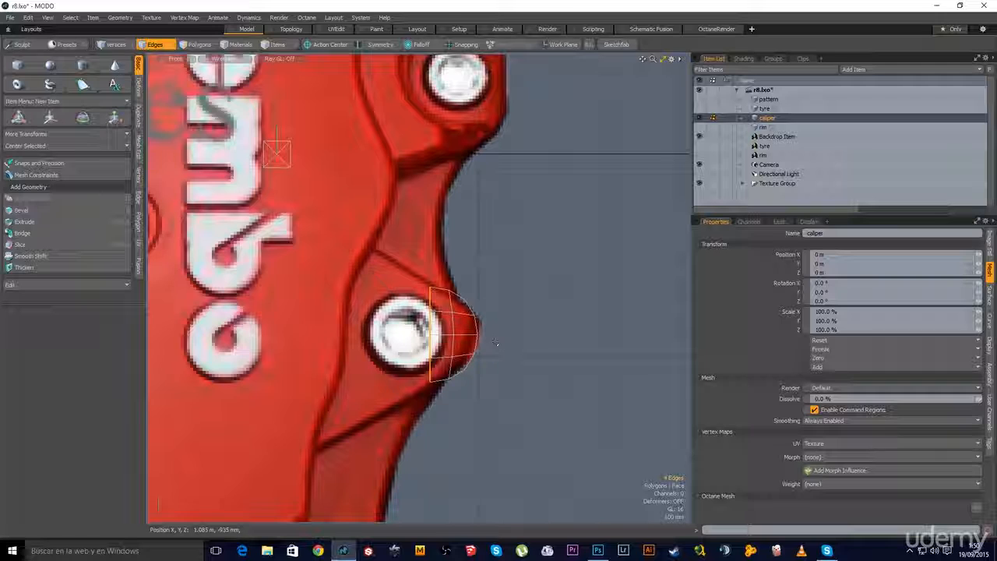
pyautogui.hotkey('shift', 'x')
pyautogui.moveTo(312, 333); pyautogui.dragTo(228, 334)
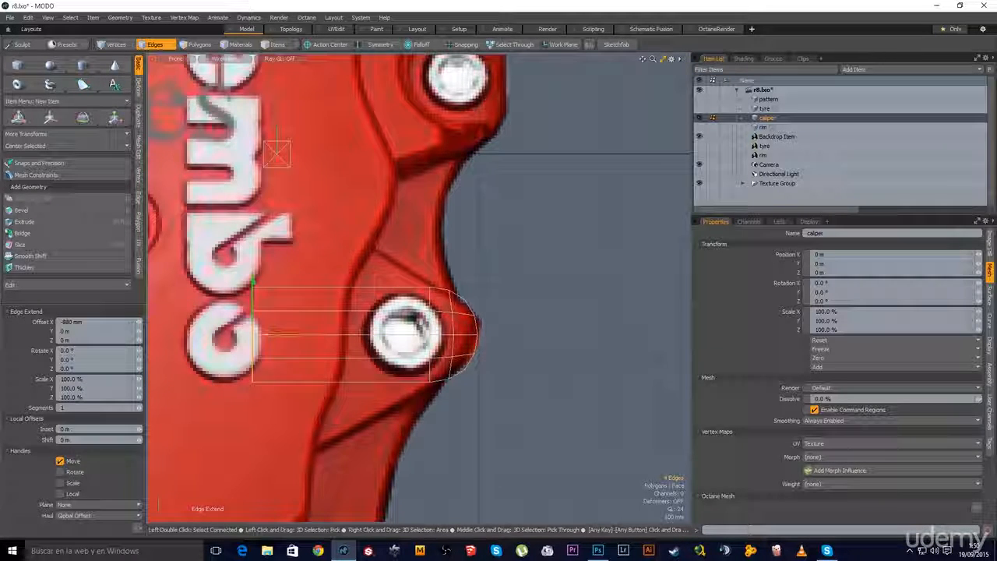
pyautogui.press('r')
pyautogui.moveTo(252, 290); pyautogui.dragTo(252, 146)
pyautogui.press('q')
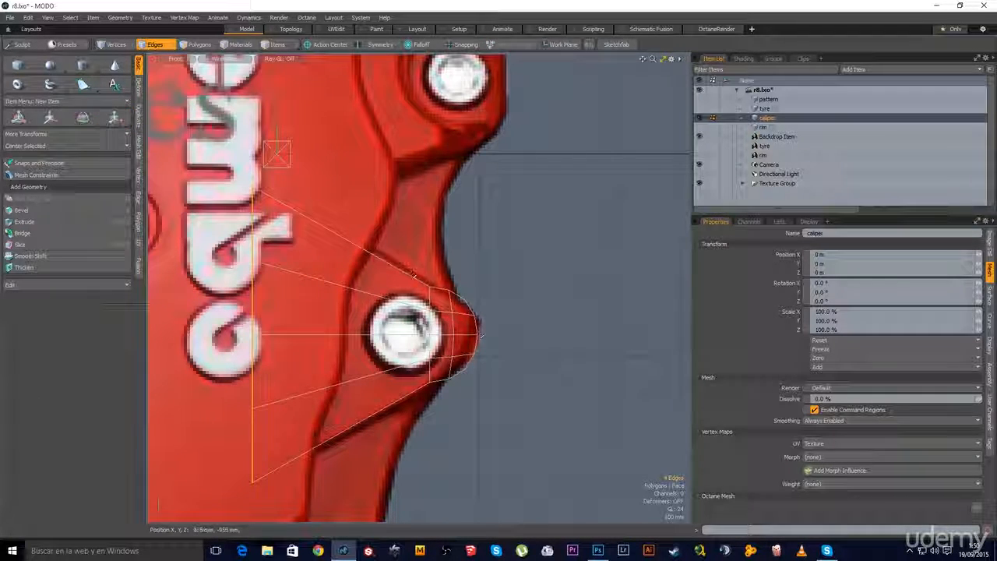
# Stretch the edge loop through the bolt centre slightly taller
pyautogui.doubleClick(429, 347)
pyautogui.press('r')
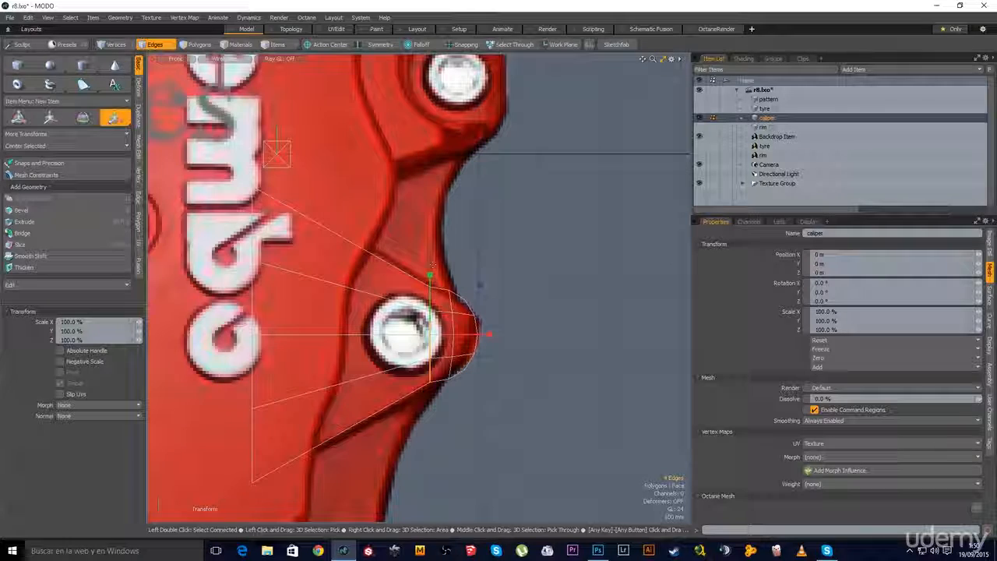
pyautogui.moveTo(432, 279); pyautogui.dragTo(430, 265)
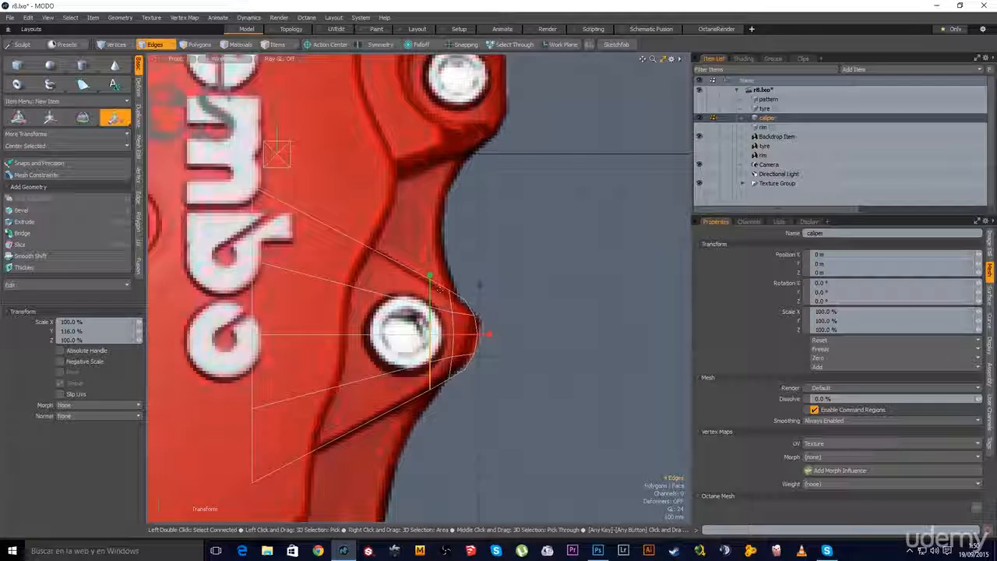
pyautogui.press('q')
pyautogui.keyDown('alt'); pyautogui.keyDown('shift'); pyautogui.moveTo(333, 215); pyautogui.dragTo(365, 209); pyautogui.keyUp('shift'); pyautogui.keyUp('alt')
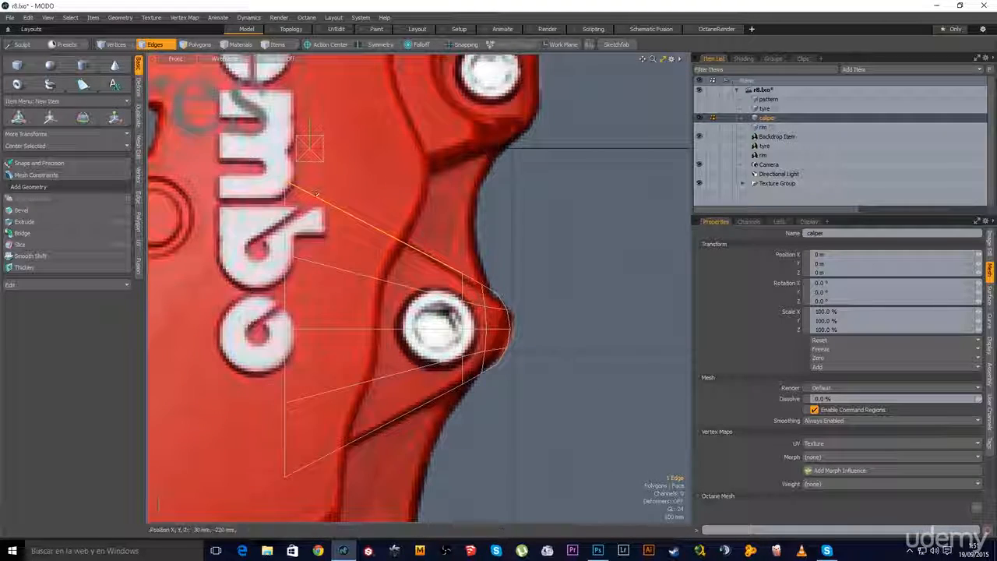
pyautogui.hotkey('alt', 'c')
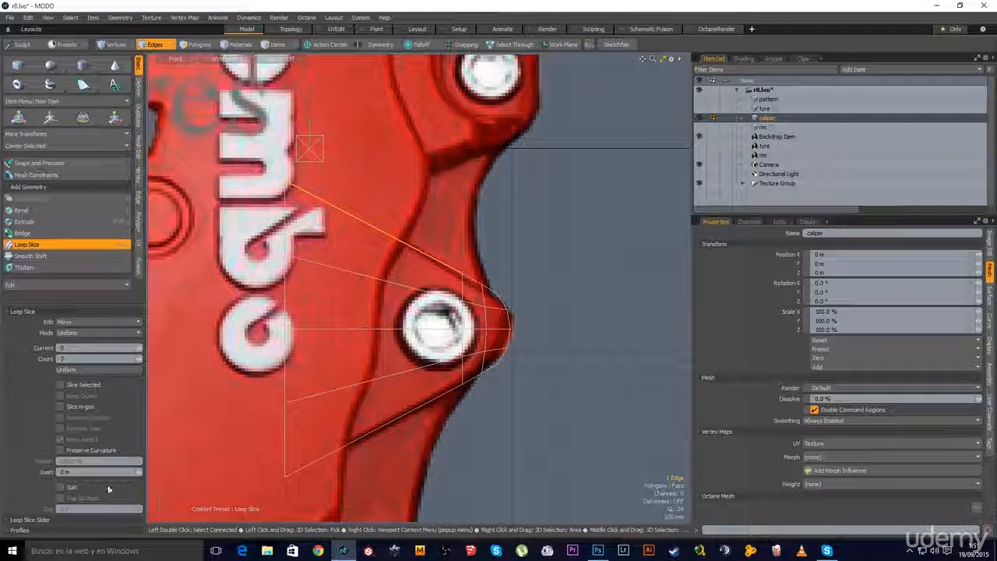
# Add a loop slice with Count 4 across the lug, then frame the middle bolt
pyautogui.click(426, 226)
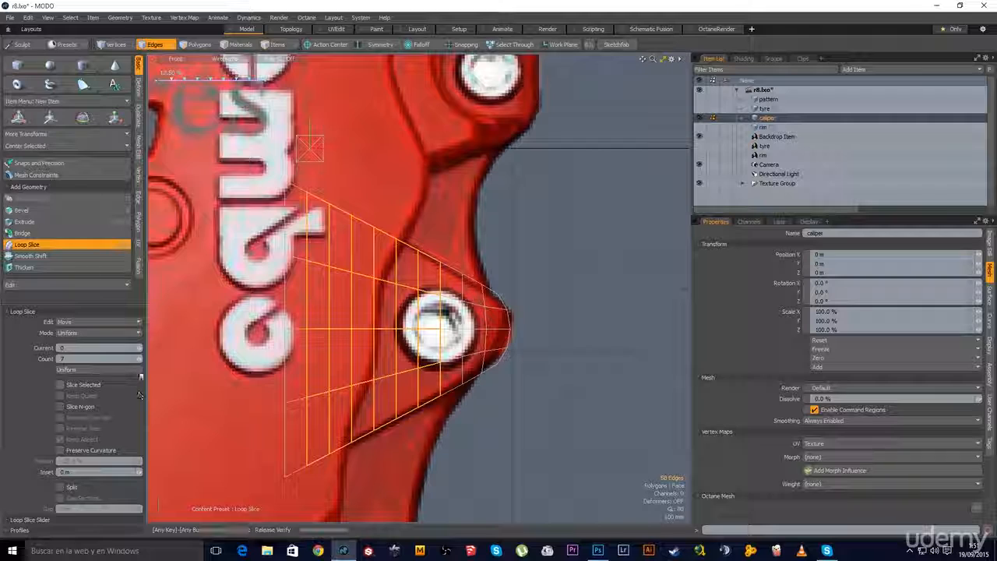
pyautogui.click(138, 361)
pyautogui.click(138, 360)
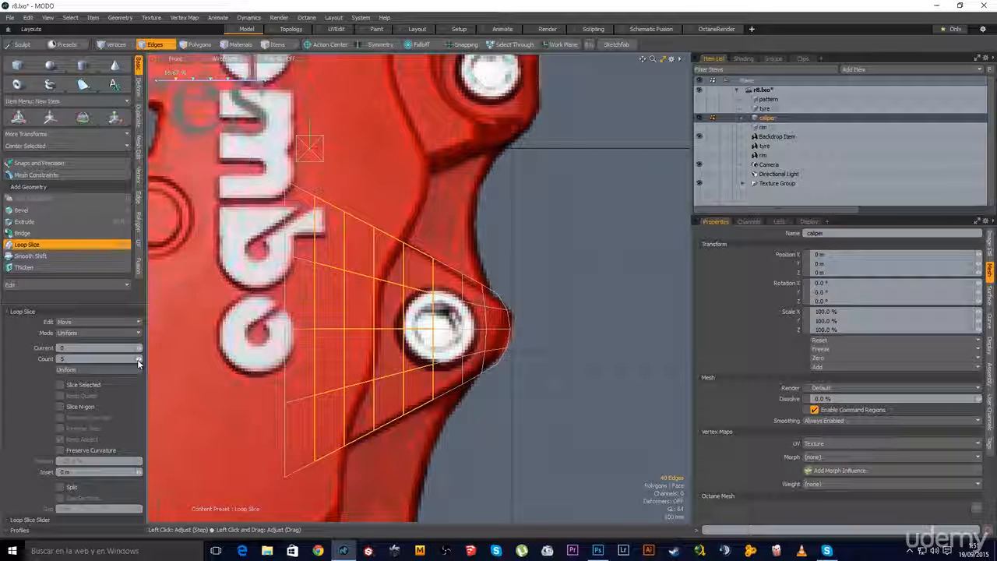
pyautogui.click(138, 361)
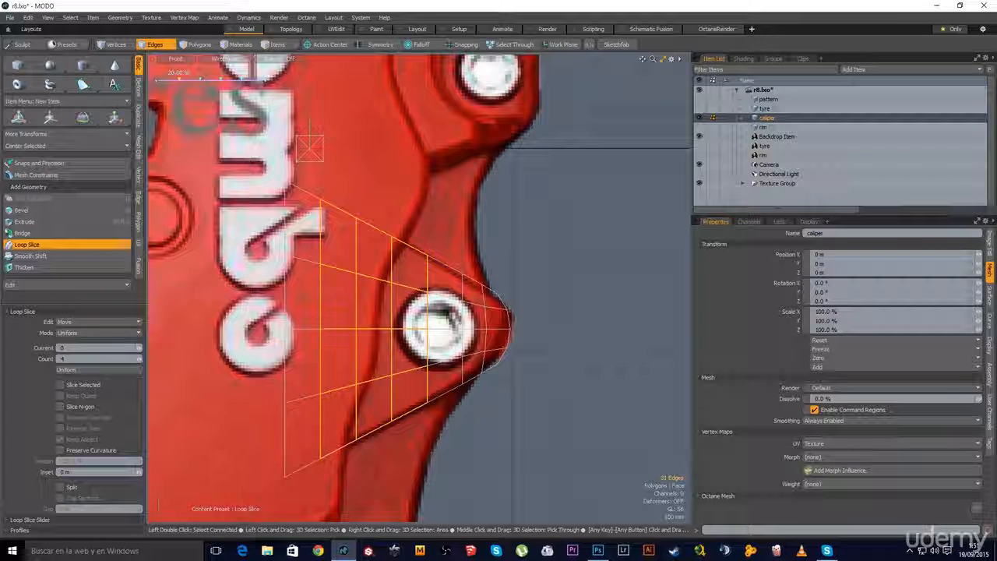
pyautogui.press('space')
pyautogui.scroll(-5, 455, 329)
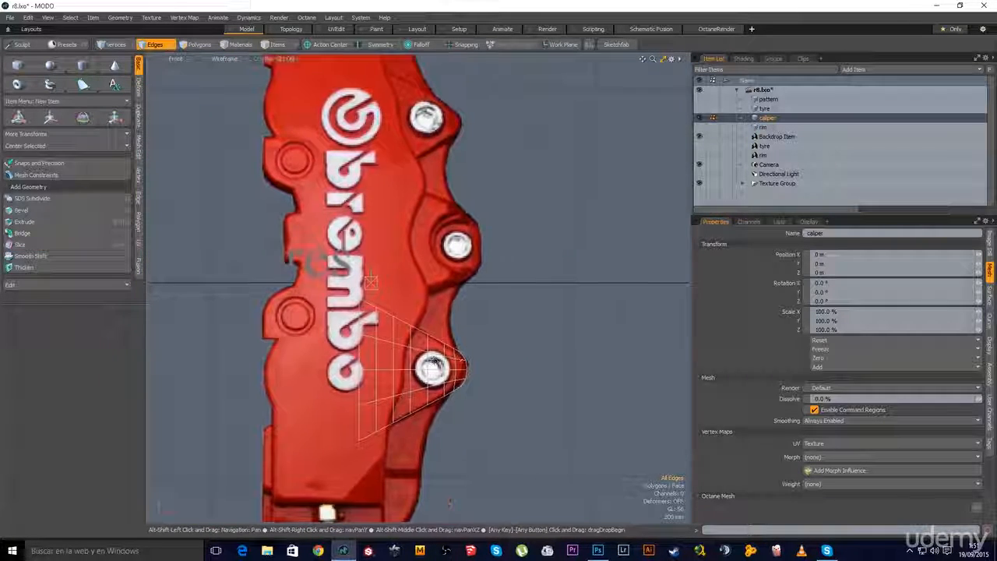
pyautogui.keyDown('alt'); pyautogui.moveTo(483, 359); pyautogui.dragTo(442, 344); pyautogui.keyUp('alt')
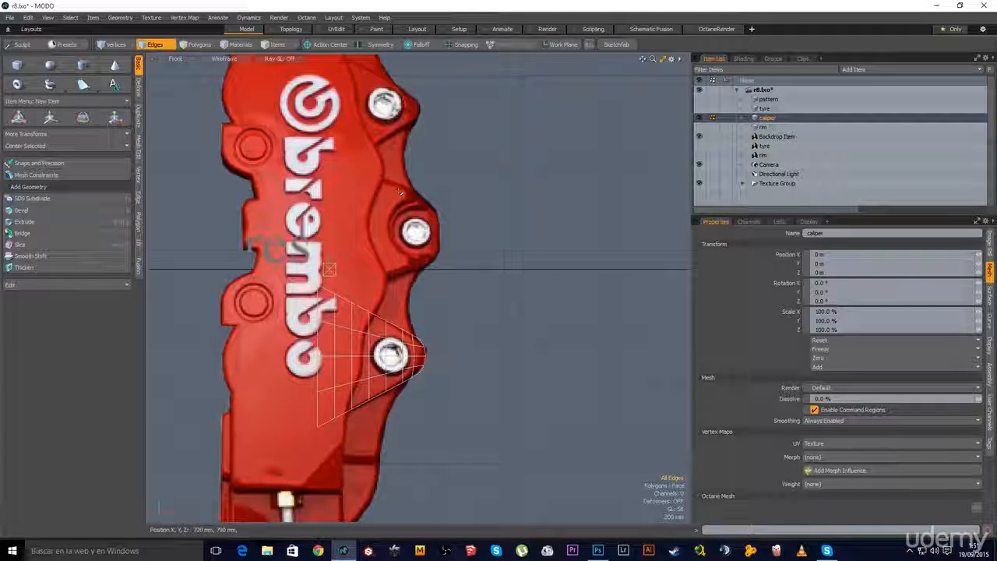
pyautogui.scroll(5, 436, 210)
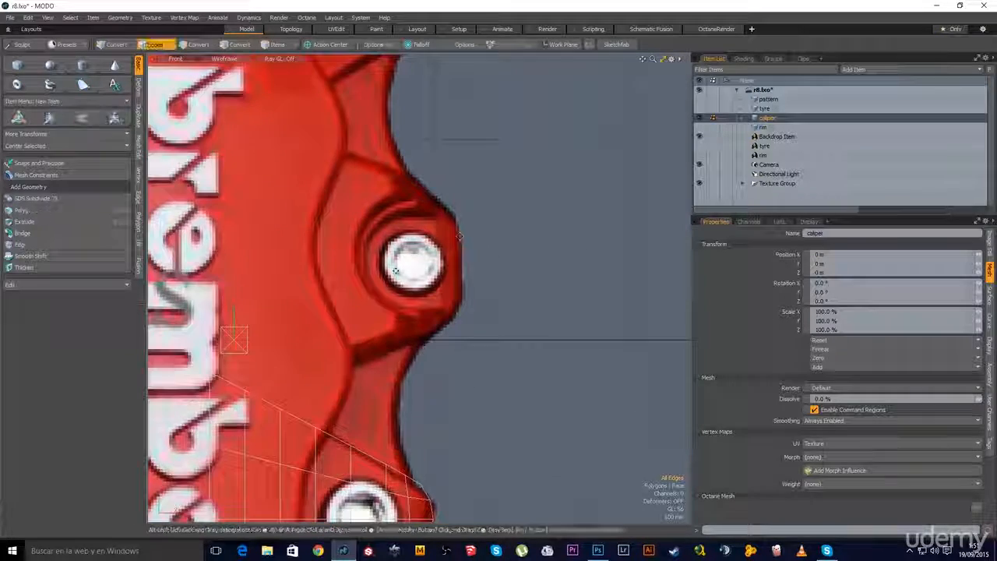
# Draw a new 1 m by 1 m cube in empty space beside the caliper
pyautogui.click(19, 65)
pyautogui.scroll(-2, 401, 304)
pyautogui.keyDown('alt'); pyautogui.keyDown('shift'); pyautogui.moveTo(423, 309); pyautogui.dragTo(323, 289); pyautogui.keyUp('shift'); pyautogui.keyUp('alt')
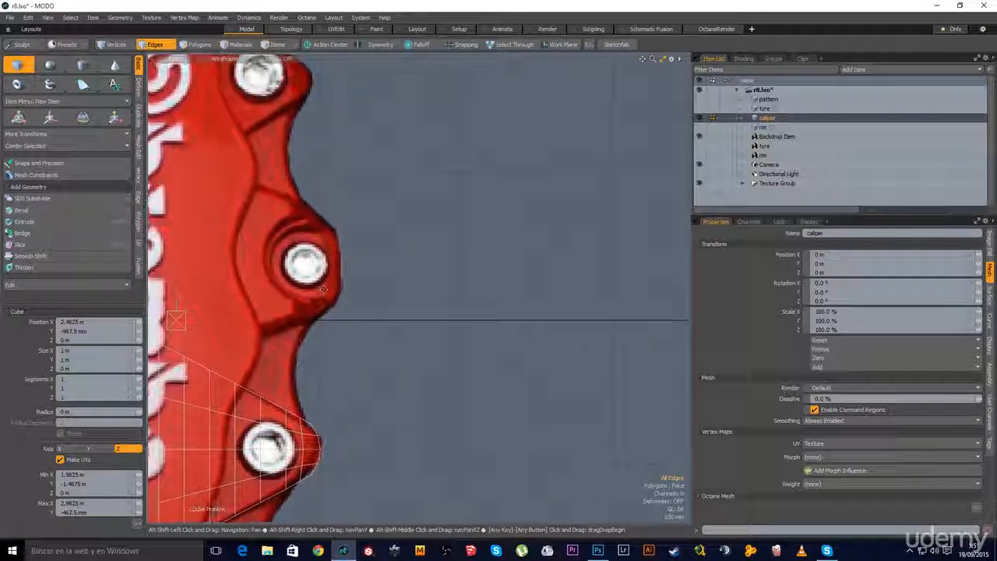
pyautogui.moveTo(434, 203); pyautogui.dragTo(578, 328)
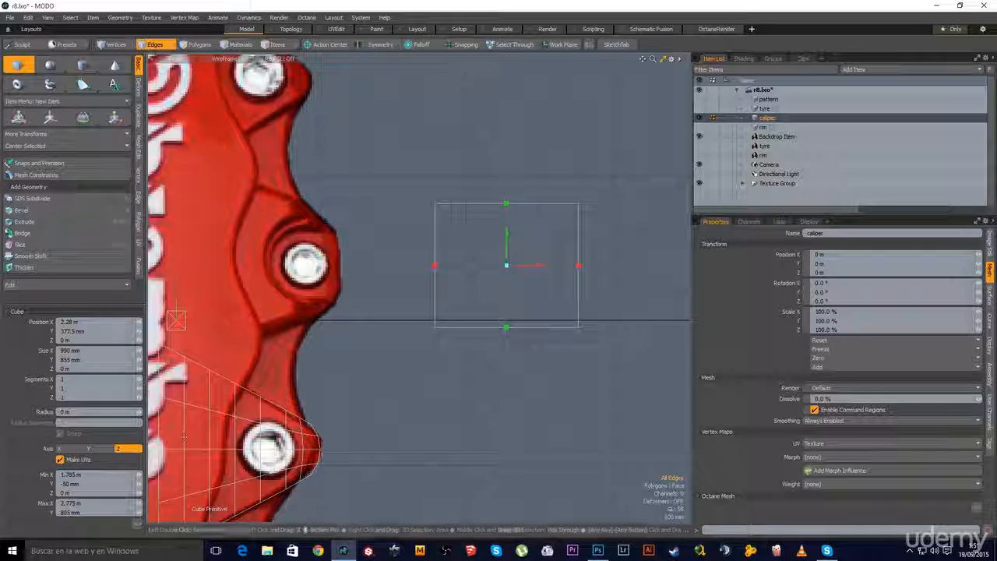
pyautogui.write('1')
pyautogui.press('Tab')
pyautogui.write('1')
pyautogui.press('Tab')
pyautogui.press('space')
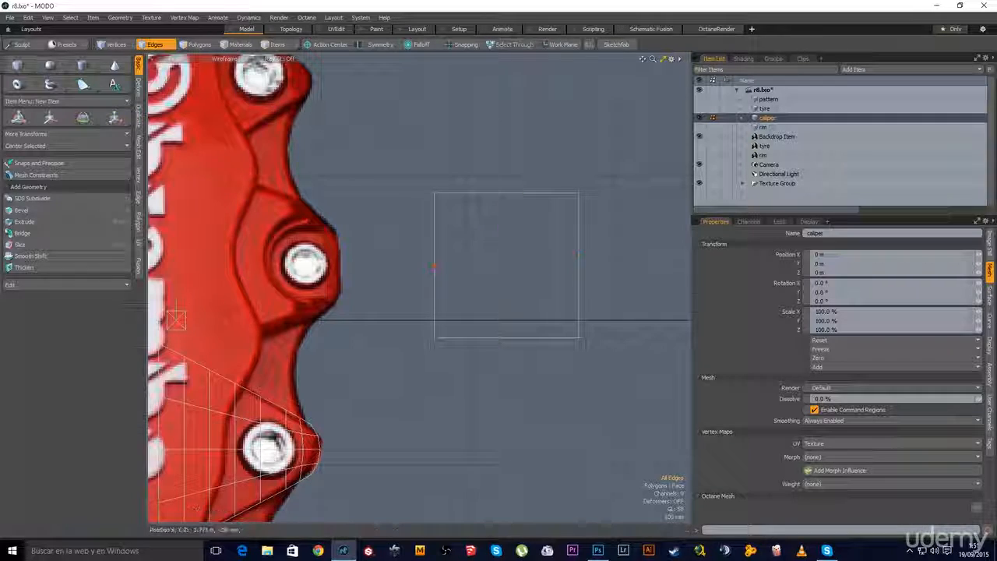
# Round the square's face into an octagon, then subdivide it into a 16-face disc
pyautogui.press('3')
pyautogui.click(476, 321)
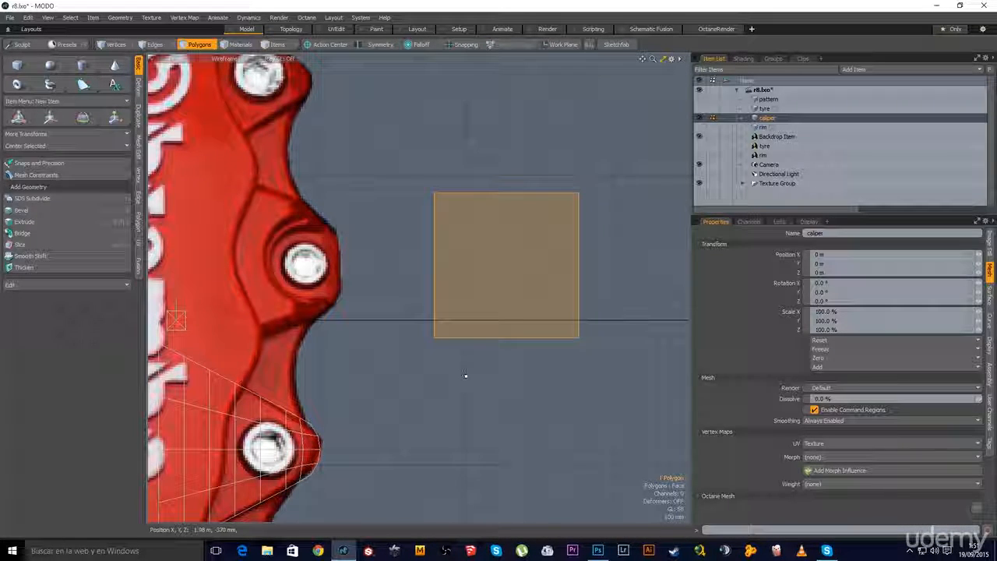
pyautogui.press('Tab')
pyautogui.press('d')
pyautogui.keyDown('alt'); pyautogui.moveTo(530, 307); pyautogui.dragTo(374, 307); pyautogui.keyUp('alt')
# Shrink the disc and move it onto the caliper's middle bolt, then switch to Edges mode
pyautogui.press('w')
pyautogui.press('r')
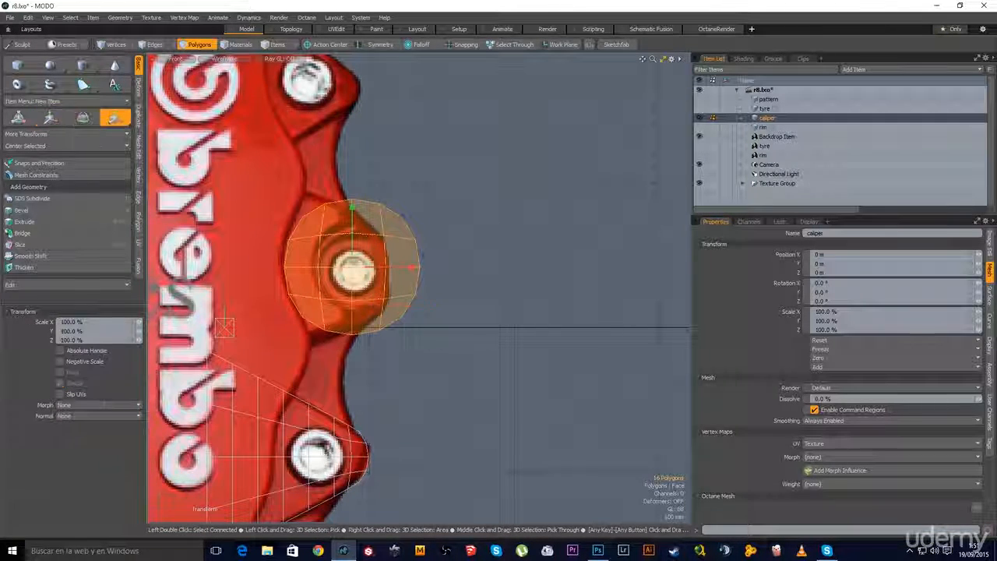
pyautogui.moveTo(348, 267); pyautogui.dragTo(329, 267)
pyautogui.press('w')
pyautogui.moveTo(430, 310); pyautogui.dragTo(416, 310)
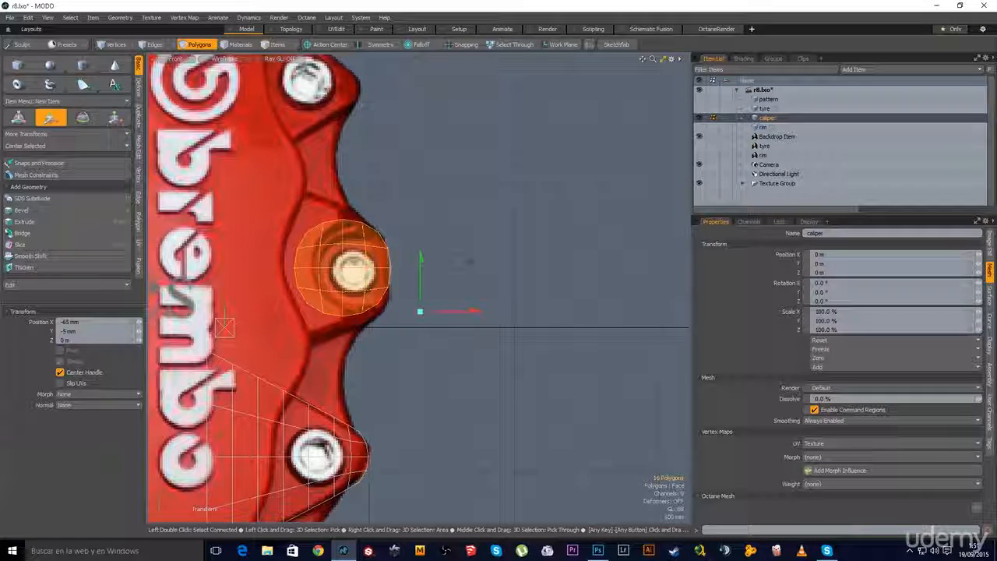
pyautogui.moveTo(420, 312); pyautogui.dragTo(421, 311)
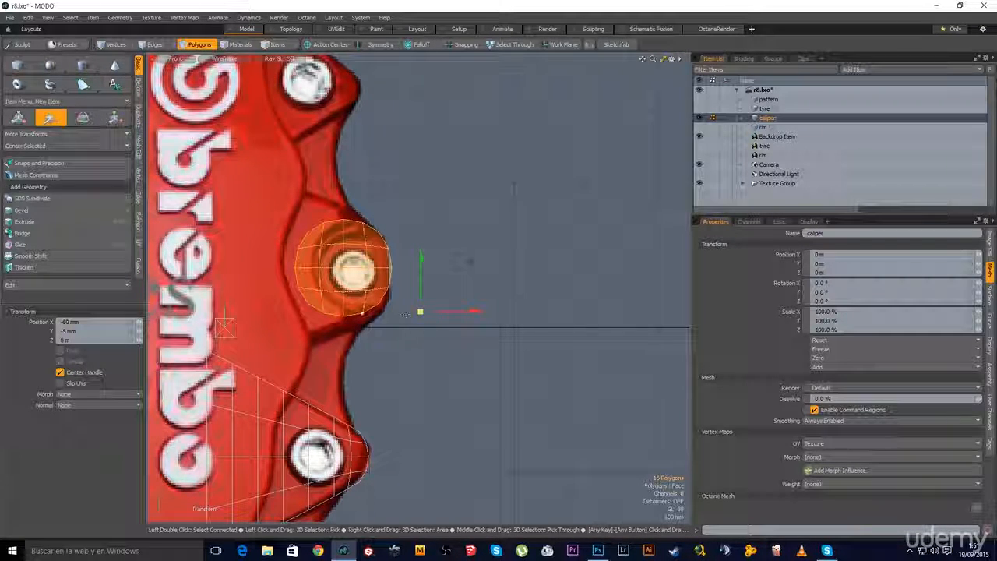
pyautogui.press('space')
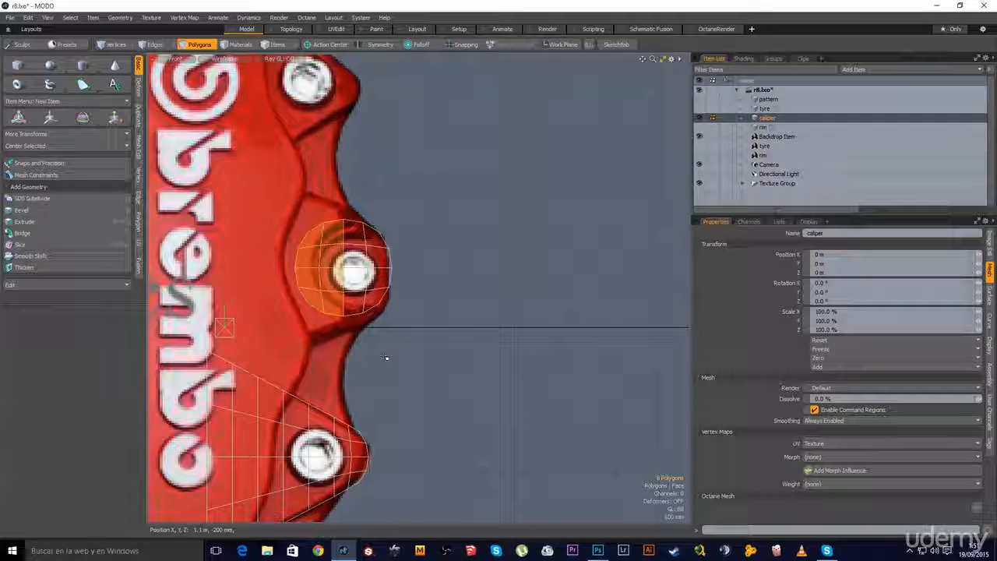
pyautogui.press('2')
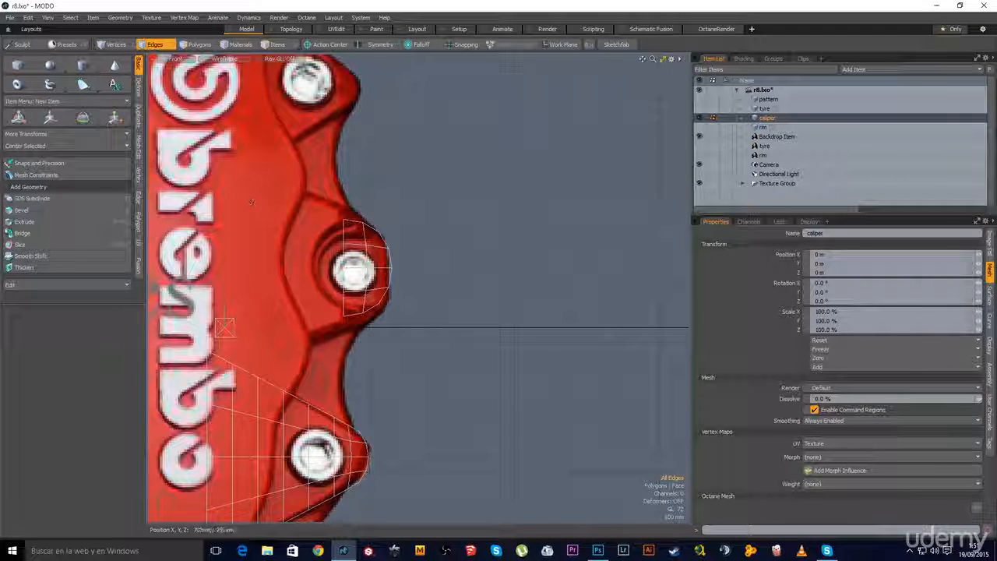
# Extend the lug's four inner edges left toward the lettering and scale them to 187.5% in Y
pyautogui.moveTo(352, 339); pyautogui.dragTo(353, 340, button='right')
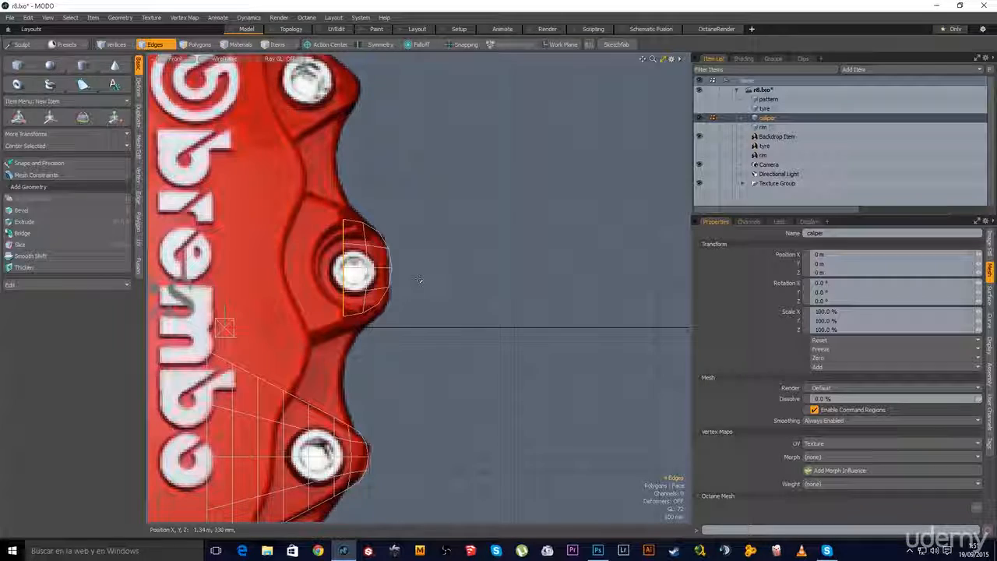
pyautogui.press('z')
pyautogui.moveTo(346, 267); pyautogui.dragTo(311, 267)
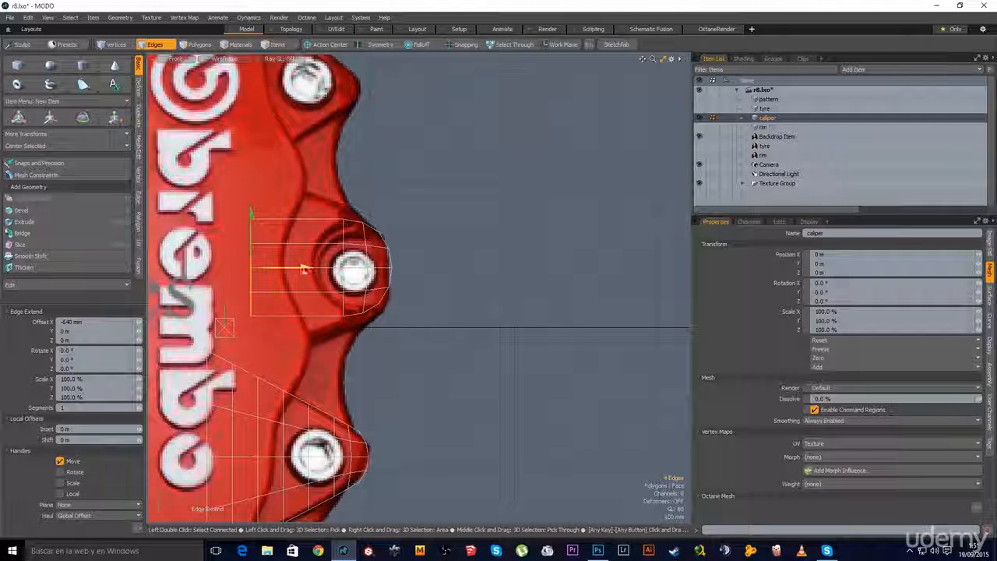
pyautogui.press('r')
pyautogui.moveTo(252, 231); pyautogui.dragTo(247, 152)
pyautogui.press('space')
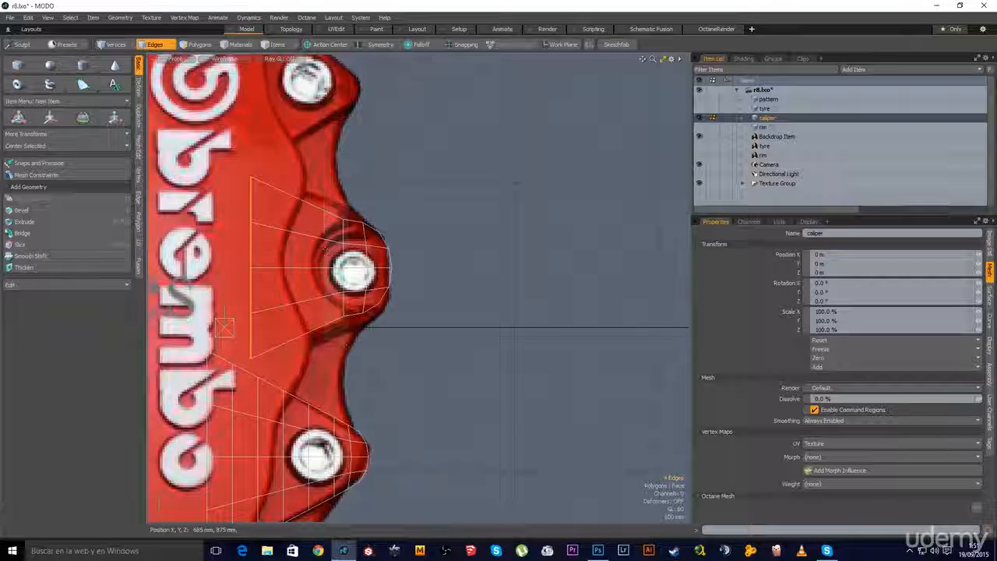
pyautogui.press('r')
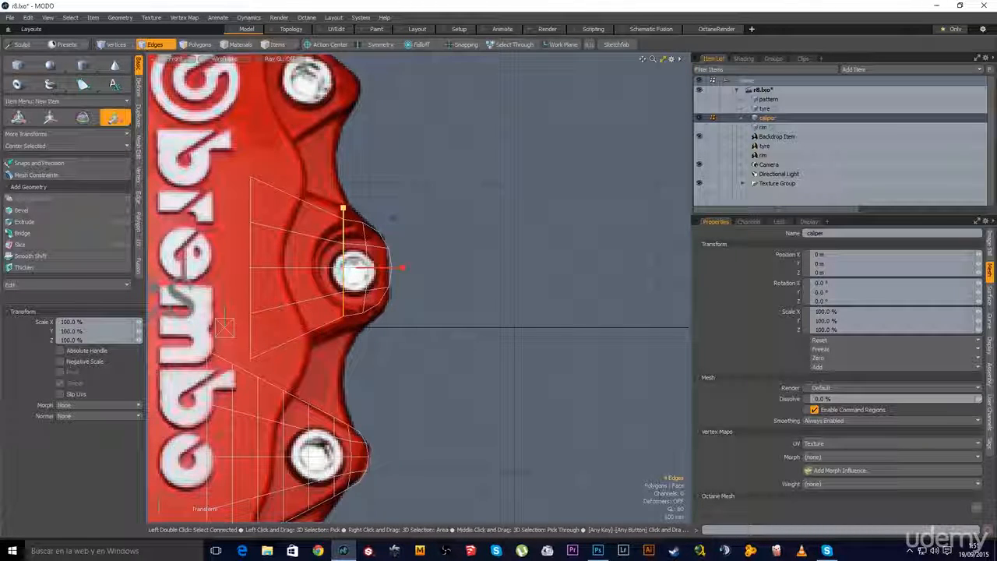
pyautogui.press('space')
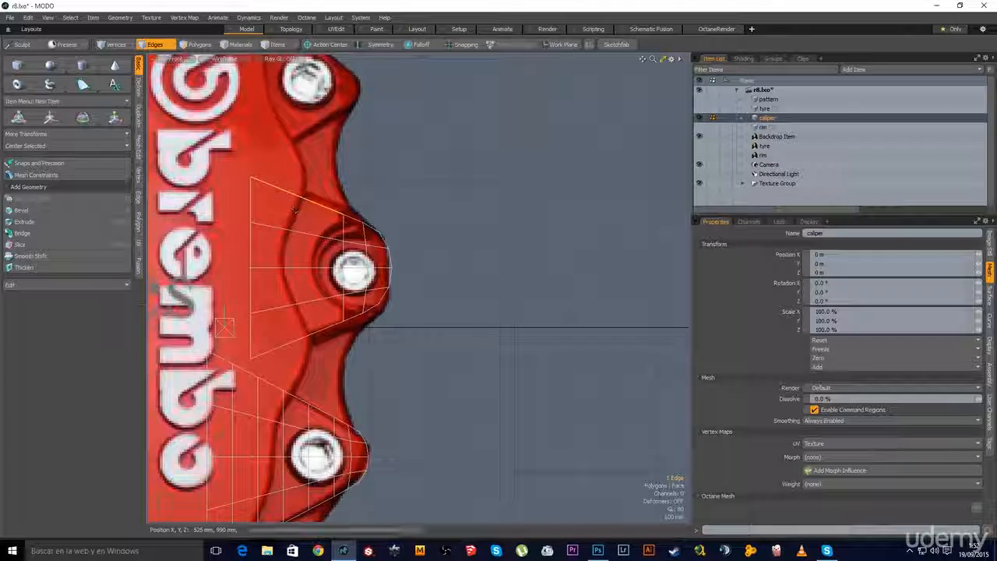
pyautogui.keyDown('alt'); pyautogui.keyDown('shift'); pyautogui.moveTo(312, 218); pyautogui.dragTo(377, 231); pyautogui.keyUp('shift'); pyautogui.keyUp('alt')
# Loop-slice the lug section from a top edge with the count set to 2
pyautogui.click(359, 207)
pyautogui.hotkey('alt', 'c')
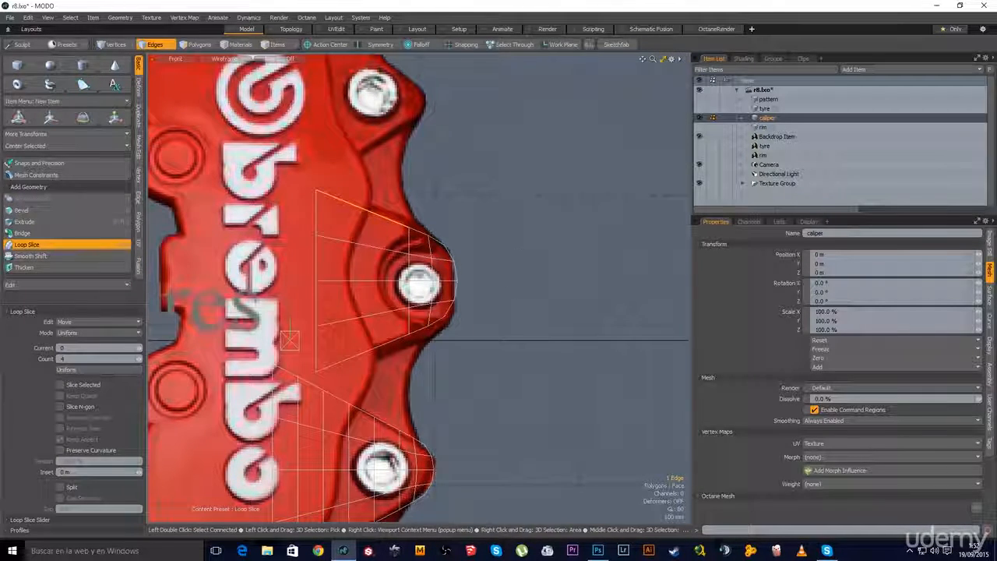
pyautogui.click(138, 363)
pyautogui.click(137, 363)
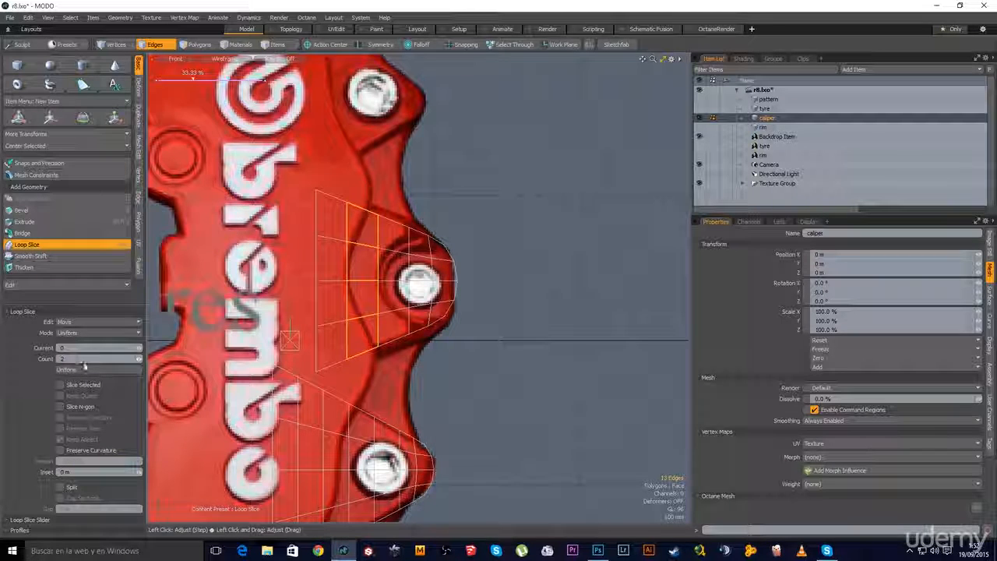
pyautogui.press('space')
# Clear the edge selection and zoom out to view the whole caliper
pyautogui.click(507, 282)
pyautogui.keyDown('alt'); pyautogui.keyDown('shift'); pyautogui.moveTo(415, 359); pyautogui.dragTo(458, 315); pyautogui.keyUp('shift'); pyautogui.keyUp('alt')
pyautogui.scroll(-2, 477, 328)
pyautogui.scroll(-2, 459, 277)
pyautogui.scroll(-4, 466, 348)
pyautogui.scroll(2, 465, 349)
pyautogui.keyDown('alt'); pyautogui.keyDown('shift'); pyautogui.moveTo(470, 370); pyautogui.dragTo(458, 352); pyautogui.keyUp('shift'); pyautogui.keyUp('alt')
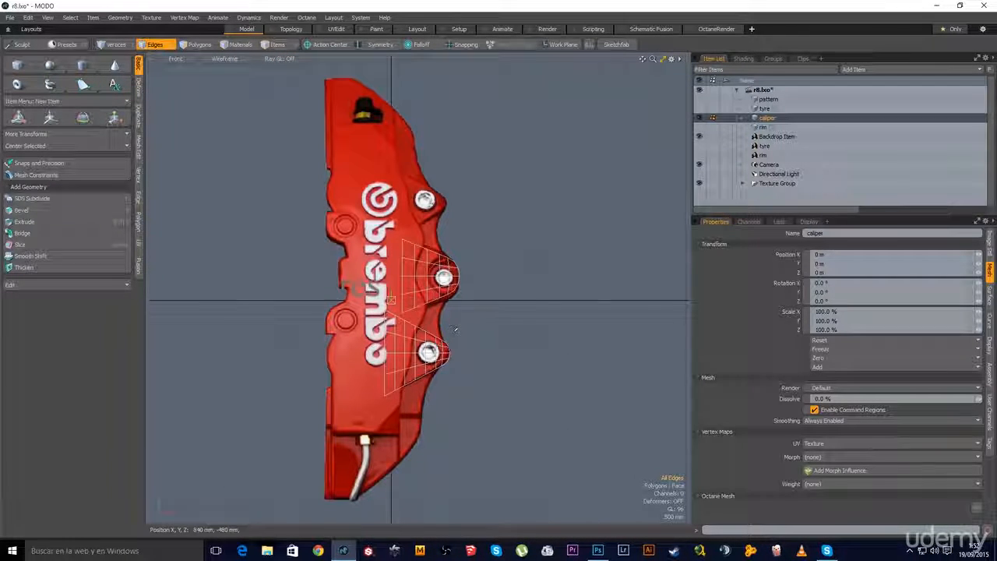
# Move the Backdrop Item down to Y -430 mm in Items mode, then reselect the caliper
pyautogui.click(775, 137)
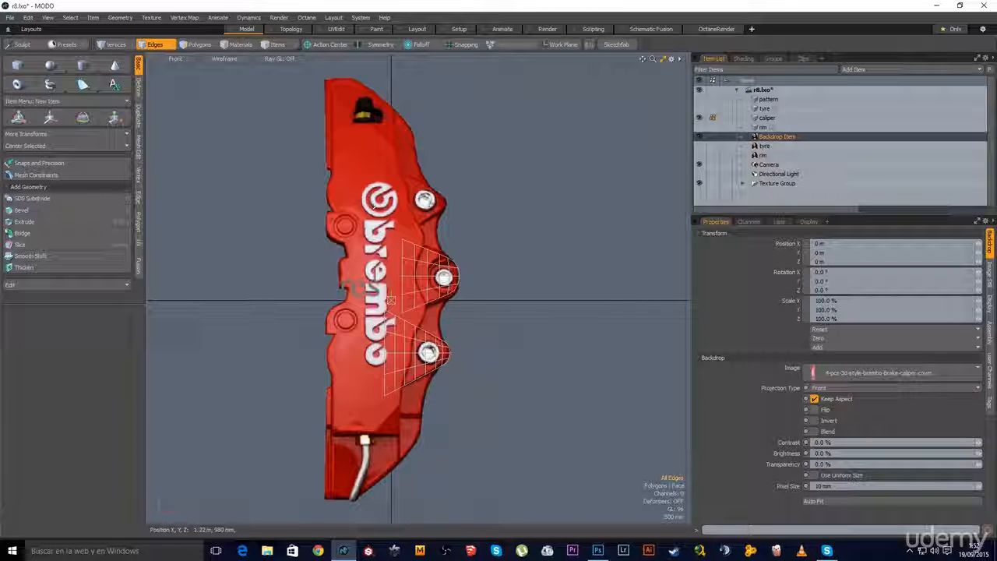
pyautogui.click(282, 47)
pyautogui.scroll(3, 420, 345)
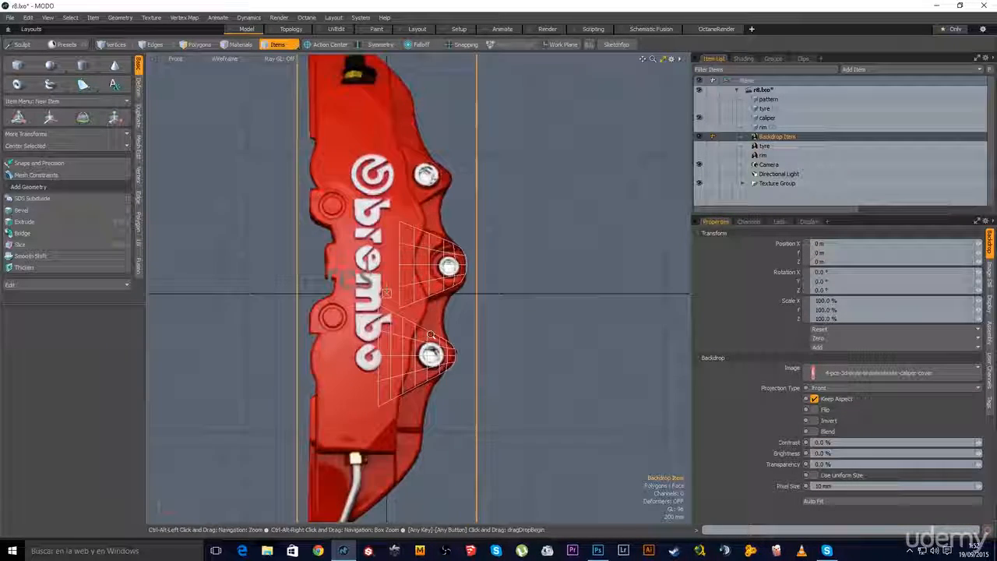
pyautogui.keyDown('alt'); pyautogui.keyDown('shift'); pyautogui.moveTo(418, 330); pyautogui.dragTo(424, 293); pyautogui.keyUp('shift'); pyautogui.keyUp('alt')
pyautogui.press('w')
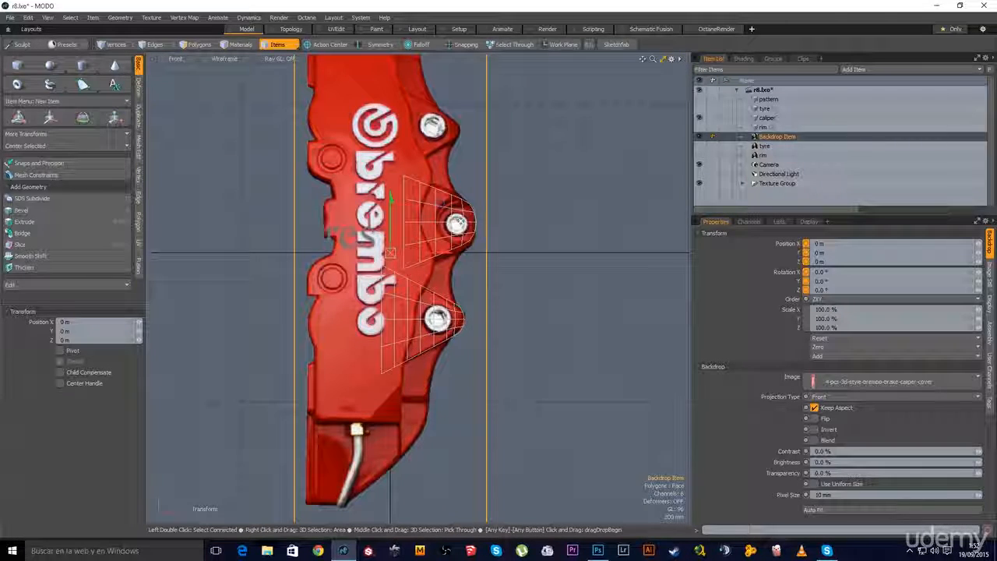
pyautogui.moveTo(392, 202); pyautogui.dragTo(392, 228)
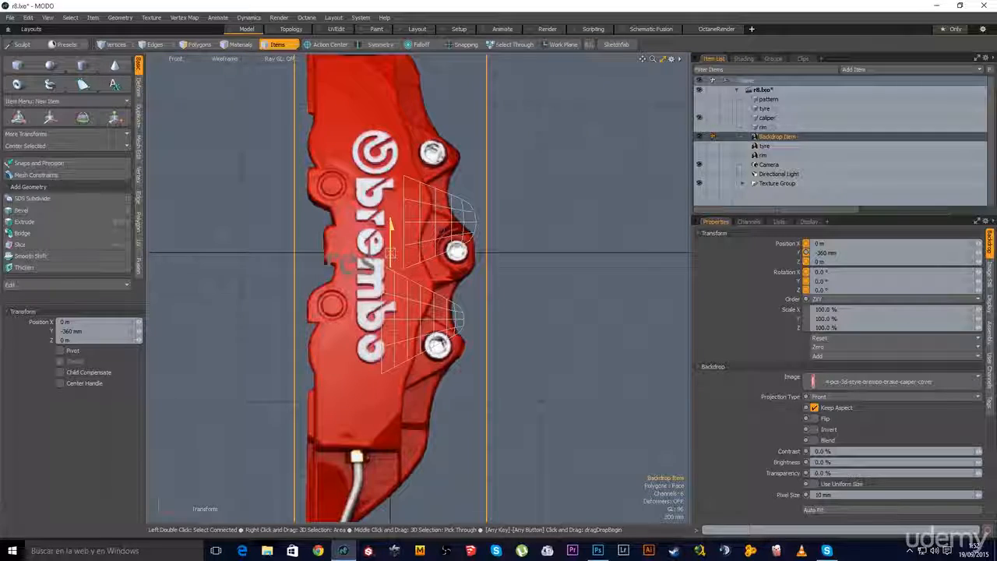
pyautogui.moveTo(392, 229); pyautogui.dragTo(391, 234)
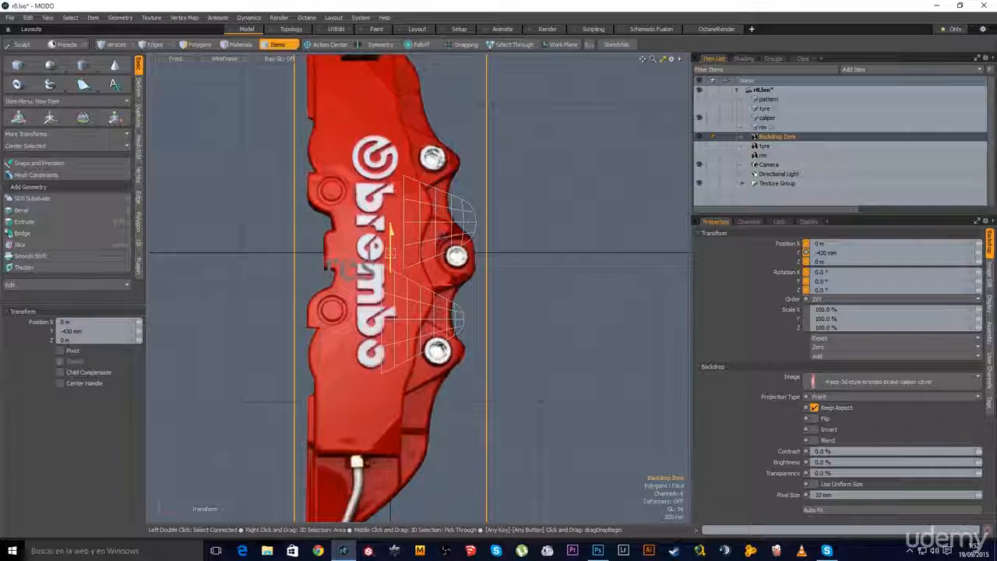
pyautogui.press('space')
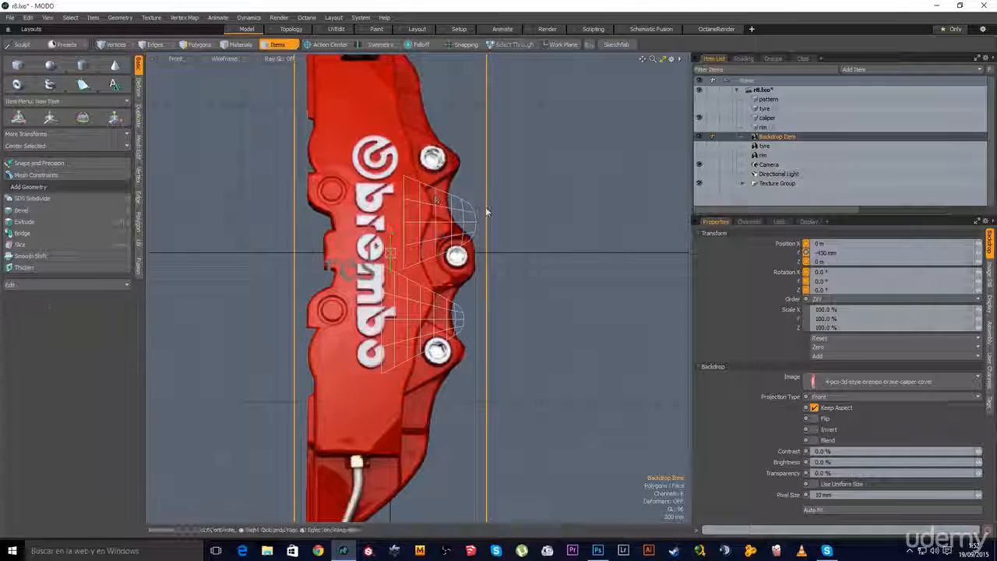
pyautogui.click(767, 118)
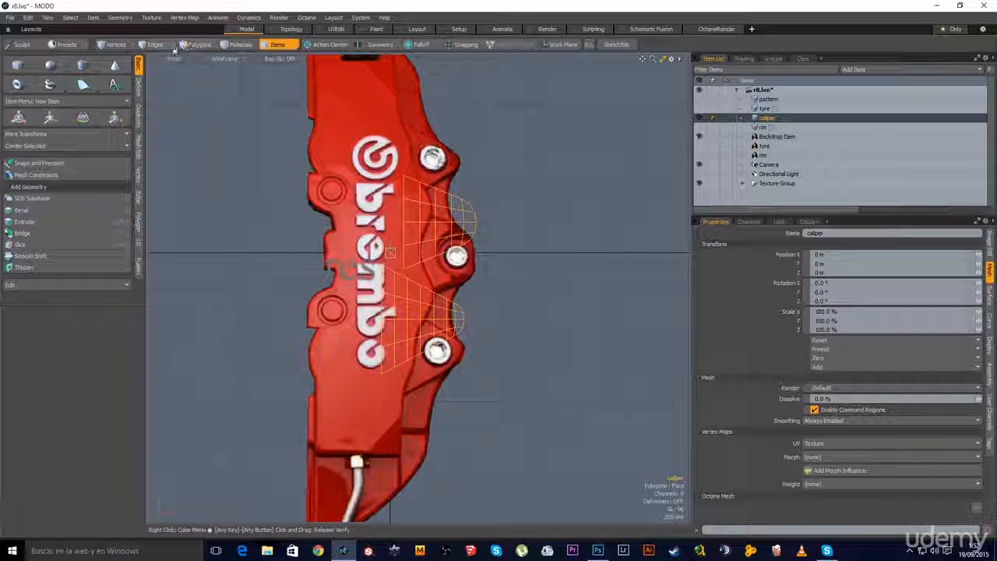
# Move the caliper's polygons down to line up with the shifted backdrop
pyautogui.press('3')
pyautogui.press('w')
pyautogui.moveTo(427, 217); pyautogui.dragTo(428, 251)
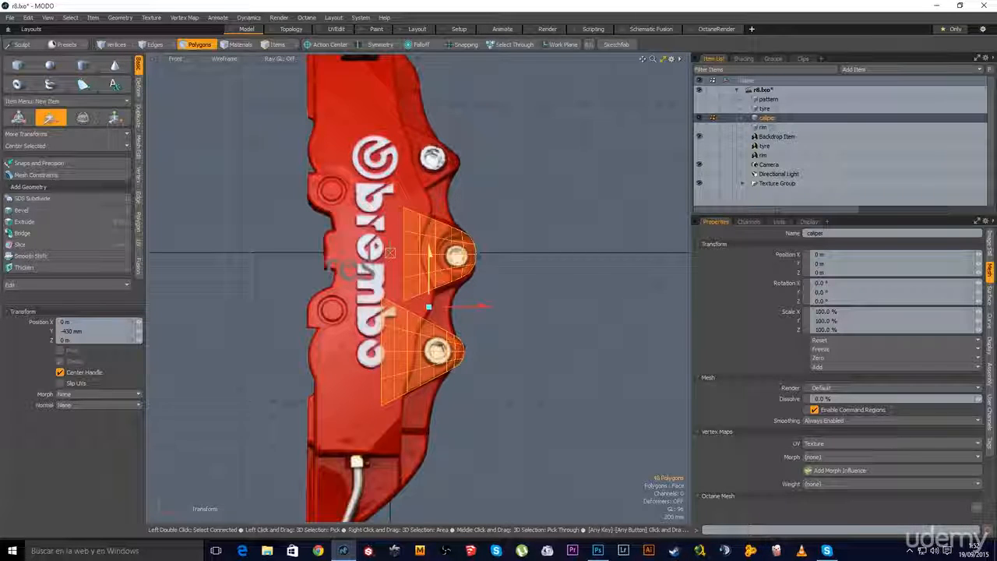
pyautogui.press('space')
pyautogui.scroll(4, 458, 224)
# Select the whole lower lug piece, leaving its position unchanged
pyautogui.click(508, 216)
pyautogui.press('w')
pyautogui.press('space')
pyautogui.moveTo(551, 165); pyautogui.dragTo(318, 353, button='right')
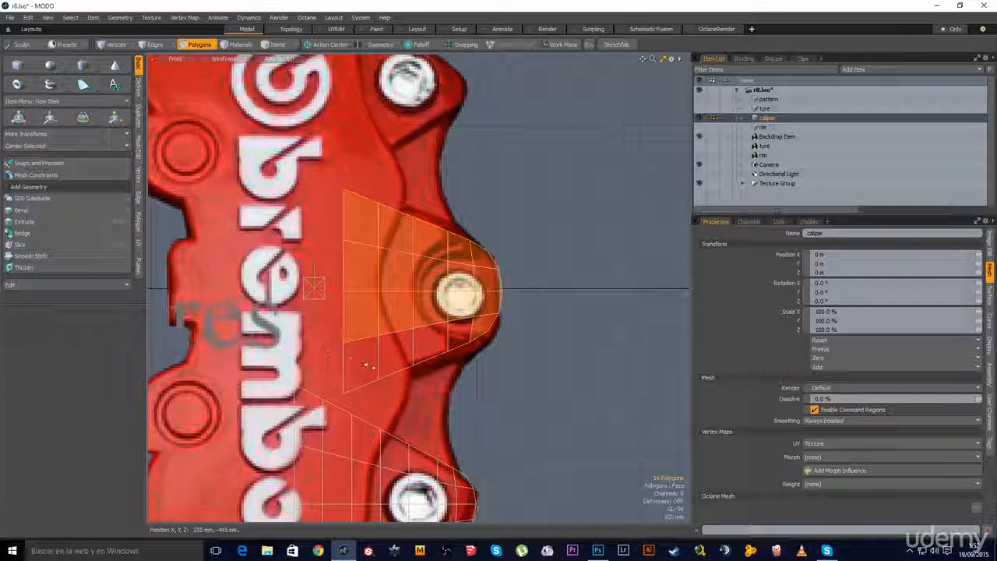
pyautogui.keyDown('shift'); pyautogui.doubleClick(399, 369); pyautogui.keyUp('shift')
pyautogui.press('w')
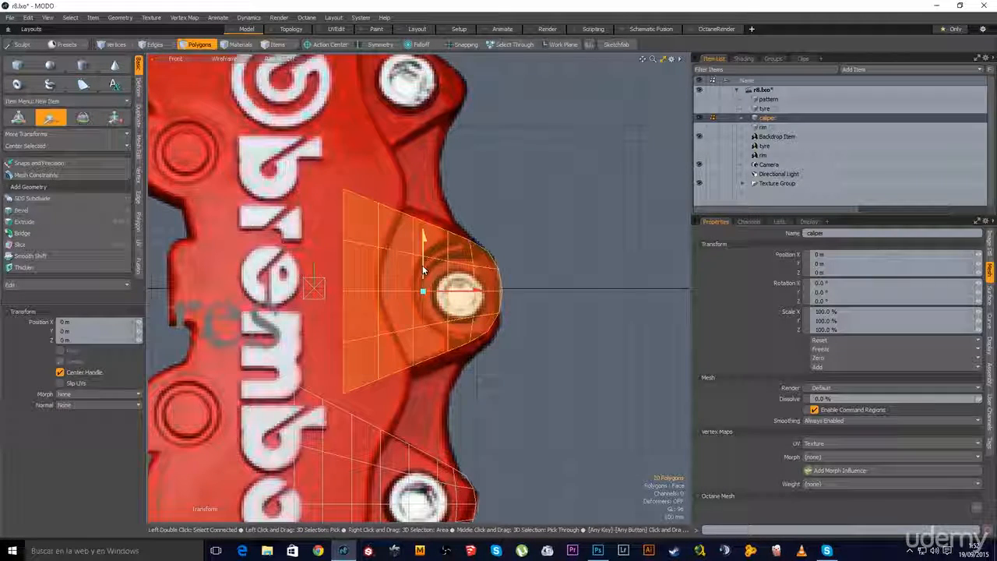
pyautogui.press('space')
# Clear the selection and recenter the caliper in the view
pyautogui.click(538, 340)
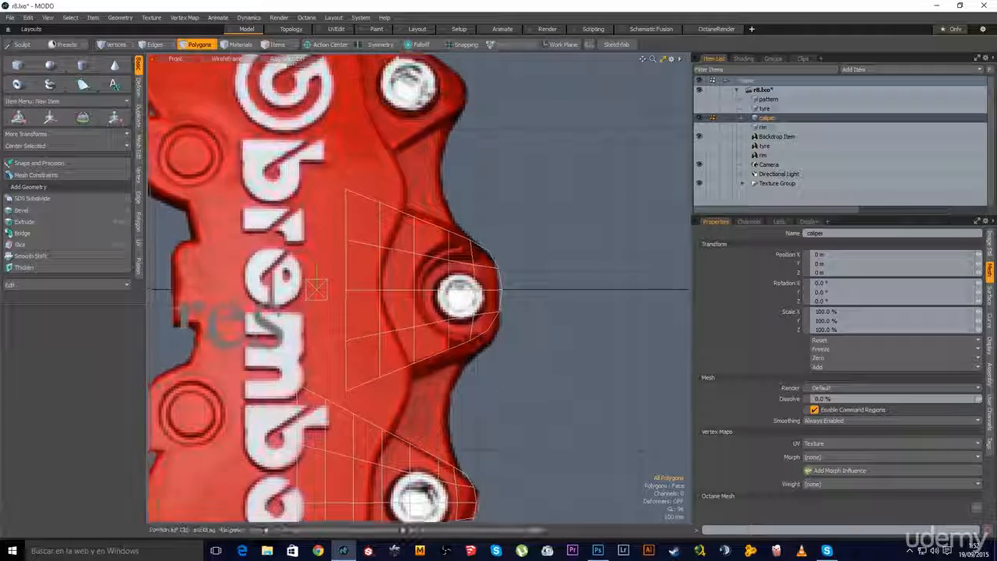
pyautogui.scroll(-6, 390, 288)
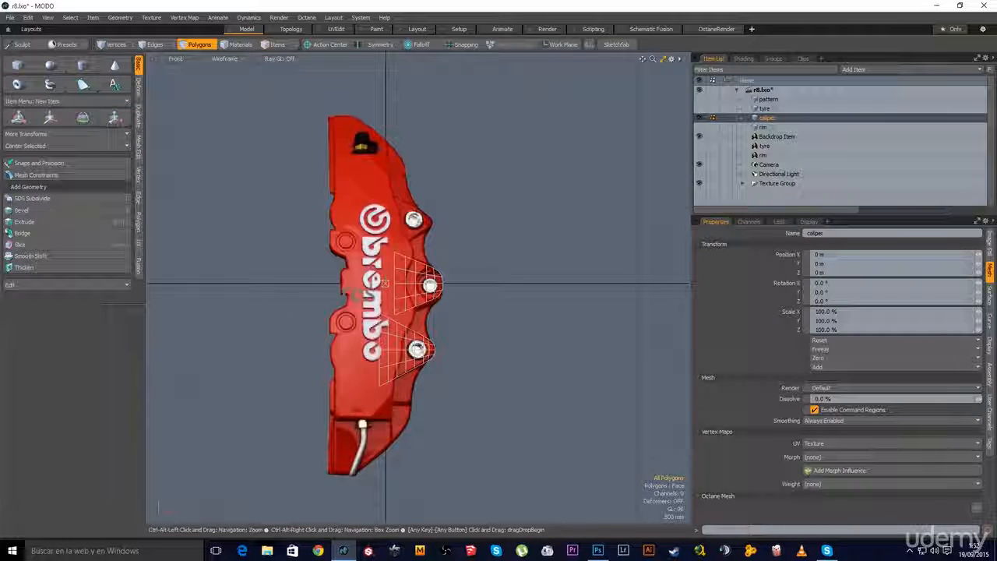
pyautogui.keyDown('alt'); pyautogui.keyDown('shift'); pyautogui.moveTo(327, 149); pyautogui.dragTo(370, 159); pyautogui.keyUp('shift'); pyautogui.keyUp('alt')
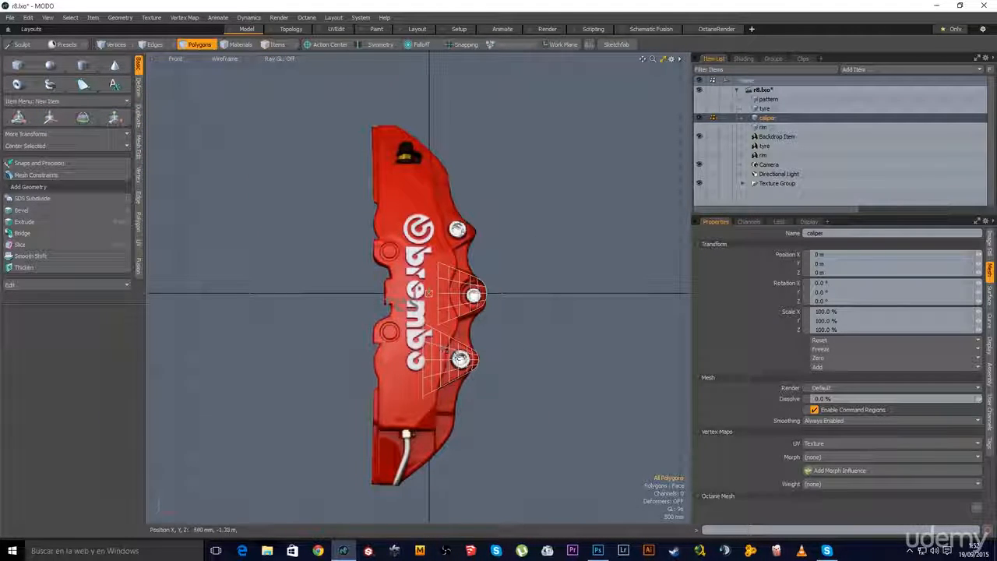
pyautogui.scroll(3, 475, 376)
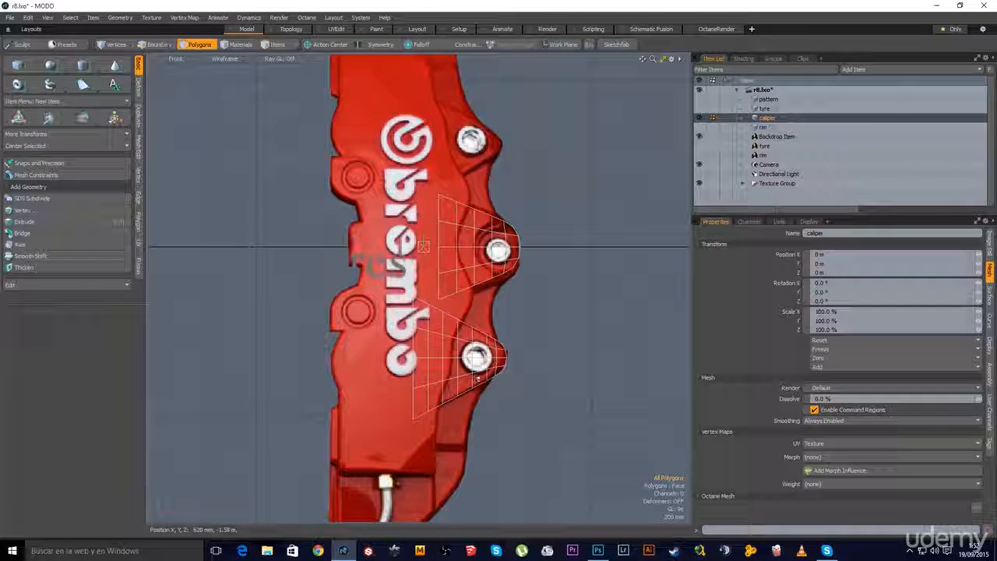
pyautogui.click(139, 121)
# Mirror the selected lug to create an upper copy
pyautogui.click(31, 82)
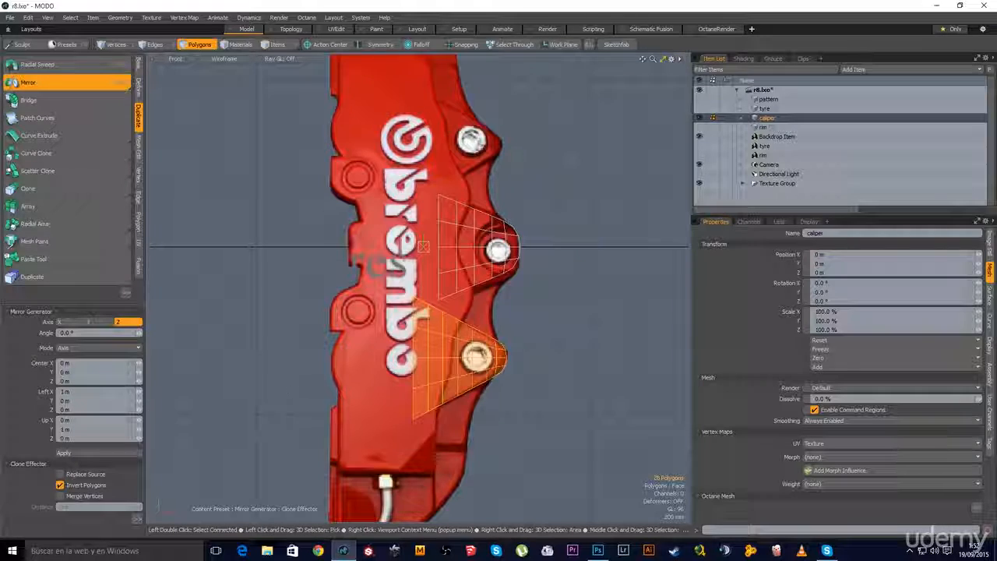
pyautogui.keyDown('alt'); pyautogui.moveTo(389, 312); pyautogui.dragTo(382, 344); pyautogui.keyUp('alt')
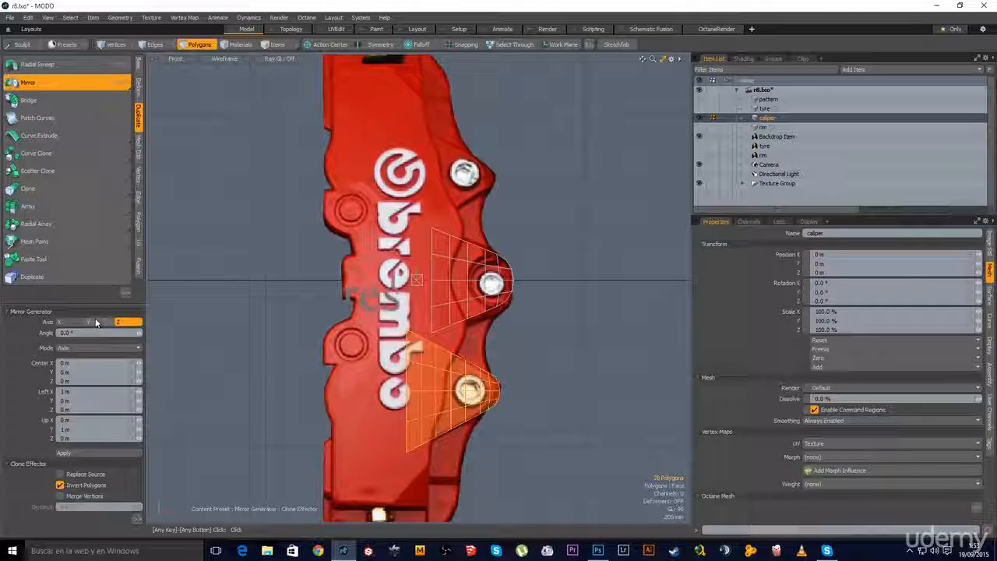
pyautogui.click(91, 452)
pyautogui.press('q')
pyautogui.keyDown('alt'); pyautogui.moveTo(441, 266); pyautogui.dragTo(395, 284); pyautogui.keyUp('alt')
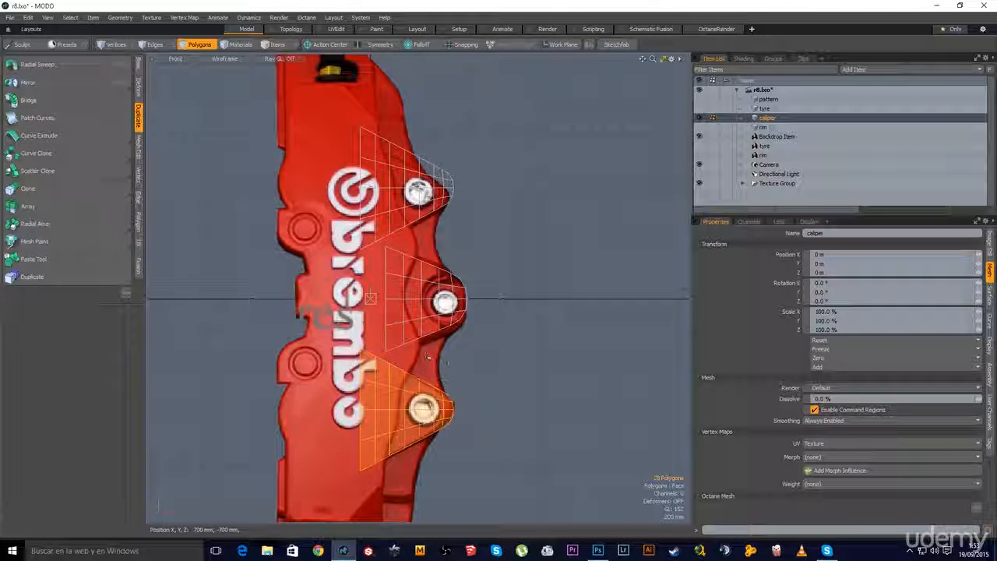
# Select the top triangular lug shell and delete it
pyautogui.scroll(-1, 445, 370)
pyautogui.keyDown('alt'); pyautogui.keyDown('shift'); pyautogui.moveTo(443, 417); pyautogui.dragTo(451, 369); pyautogui.keyUp('shift'); pyautogui.keyUp('alt')
pyautogui.scroll(-3, 486, 384)
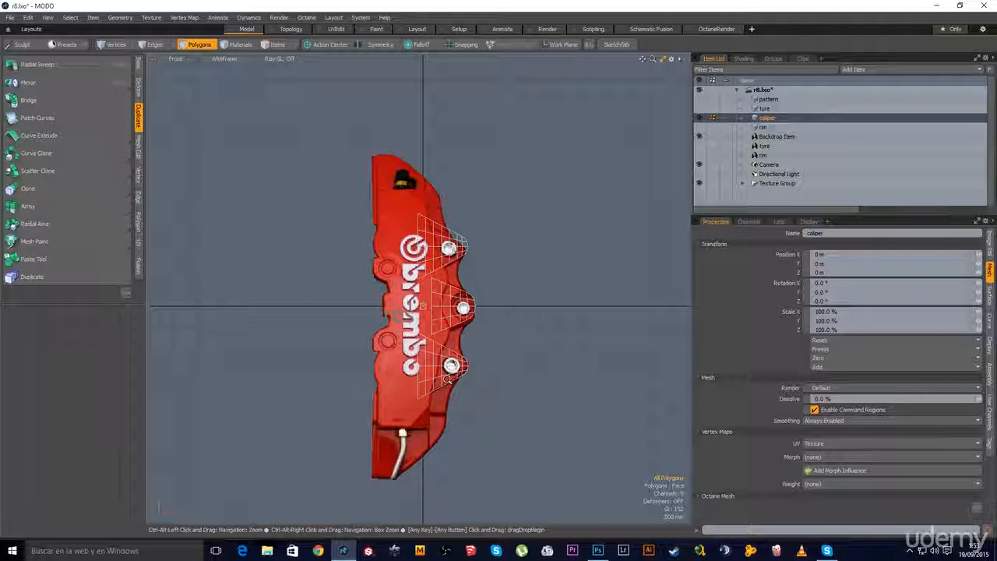
pyautogui.scroll(4, 447, 379)
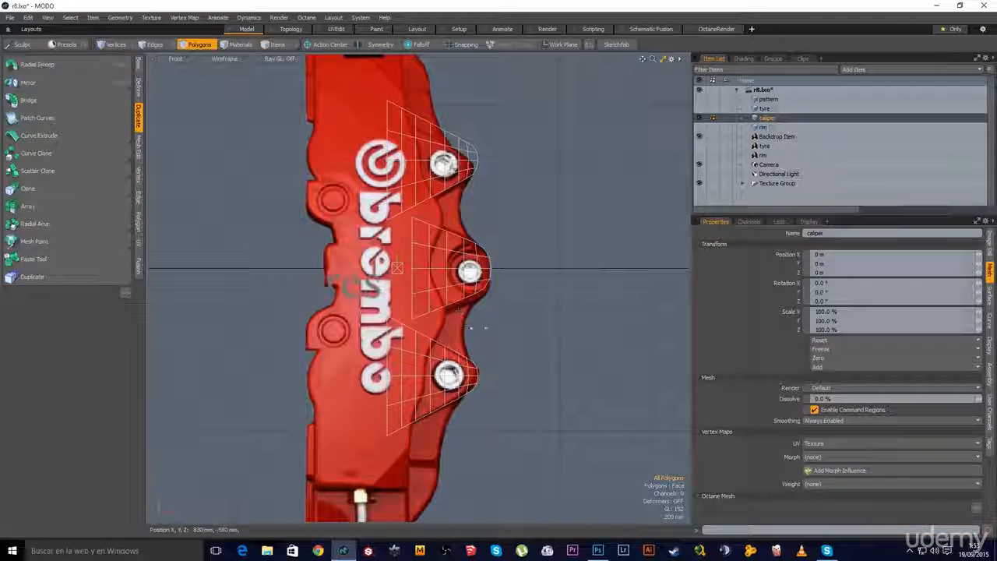
pyautogui.scroll(-2, 477, 327)
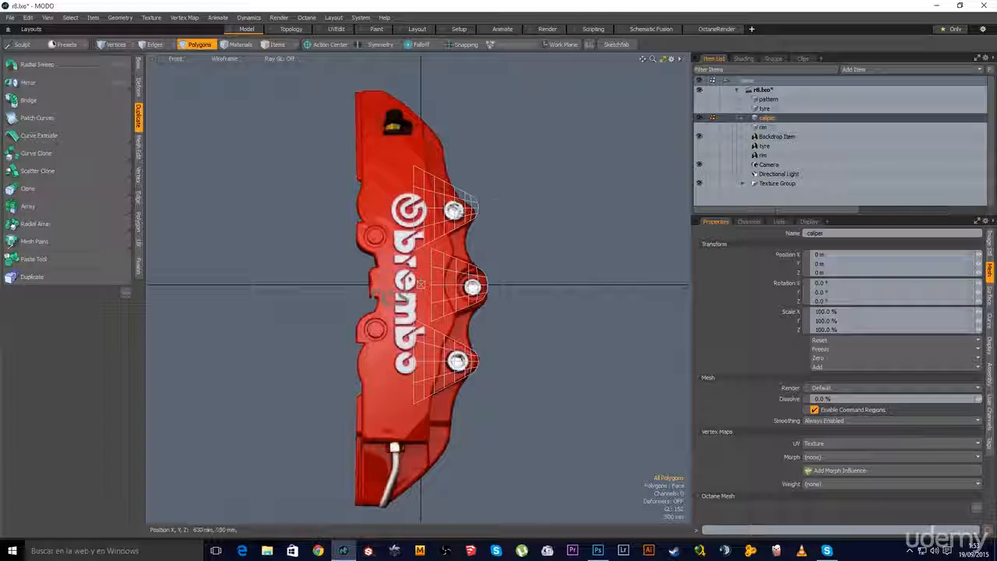
pyautogui.doubleClick(477, 211)
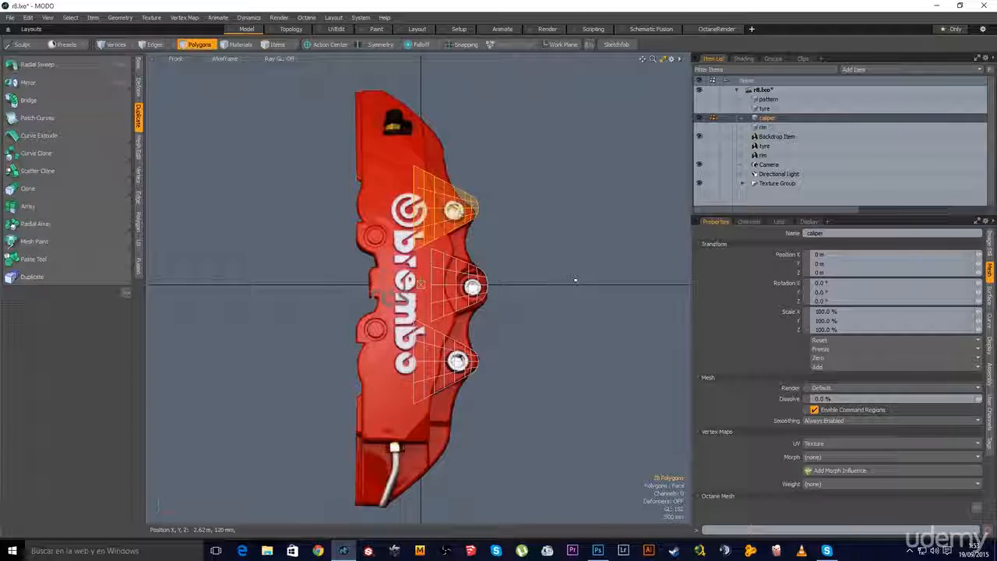
pyautogui.press('Delete')
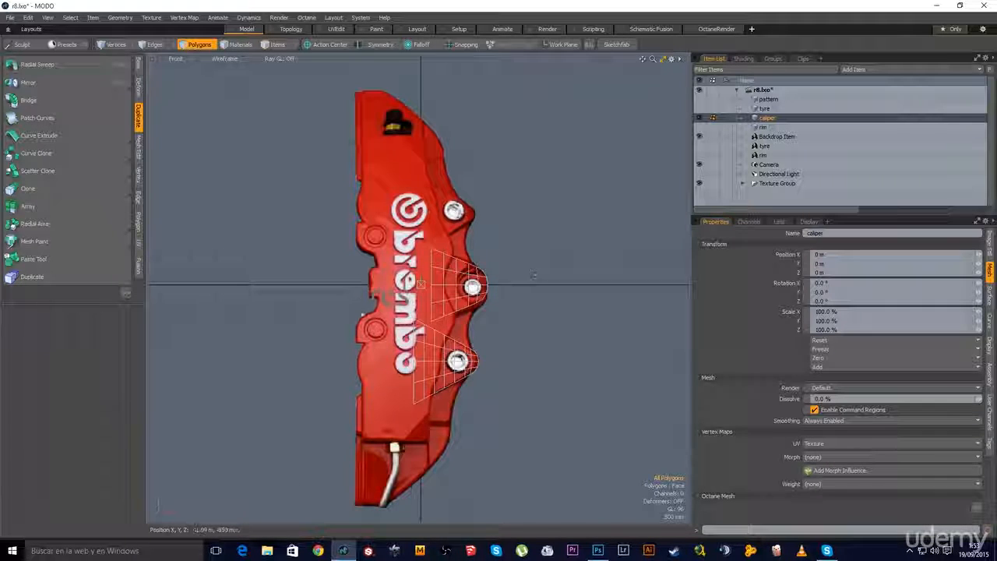
pyautogui.scroll(3, 431, 270)
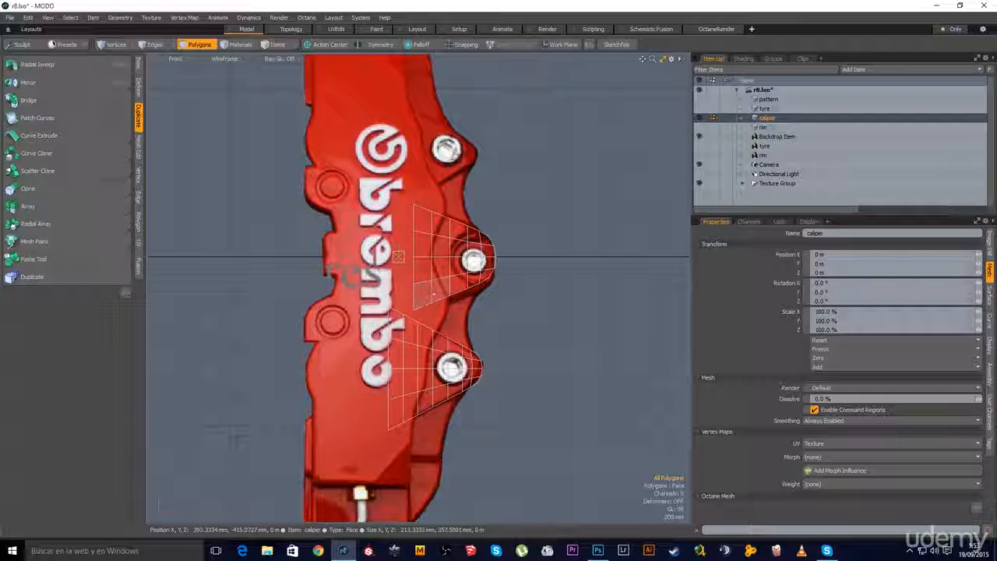
# Select all remaining lug polygons and copy them to the clipboard
pyautogui.keyDown('alt'); pyautogui.keyDown('shift'); pyautogui.moveTo(445, 306); pyautogui.dragTo(489, 300); pyautogui.keyUp('shift'); pyautogui.keyUp('alt')
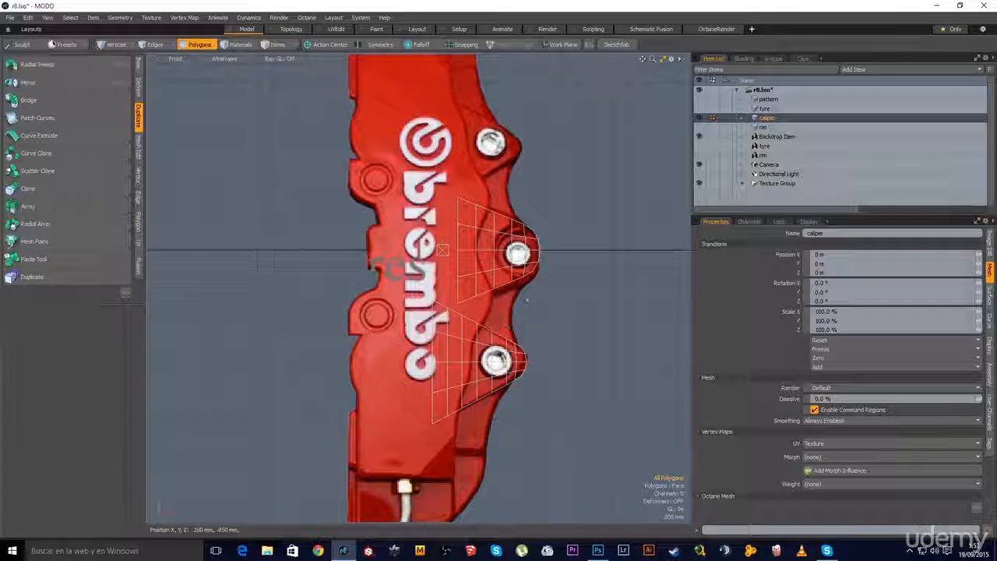
pyautogui.moveTo(602, 172); pyautogui.dragTo(447, 424, button='right')
pyautogui.hotkey('ctrl', 'c')
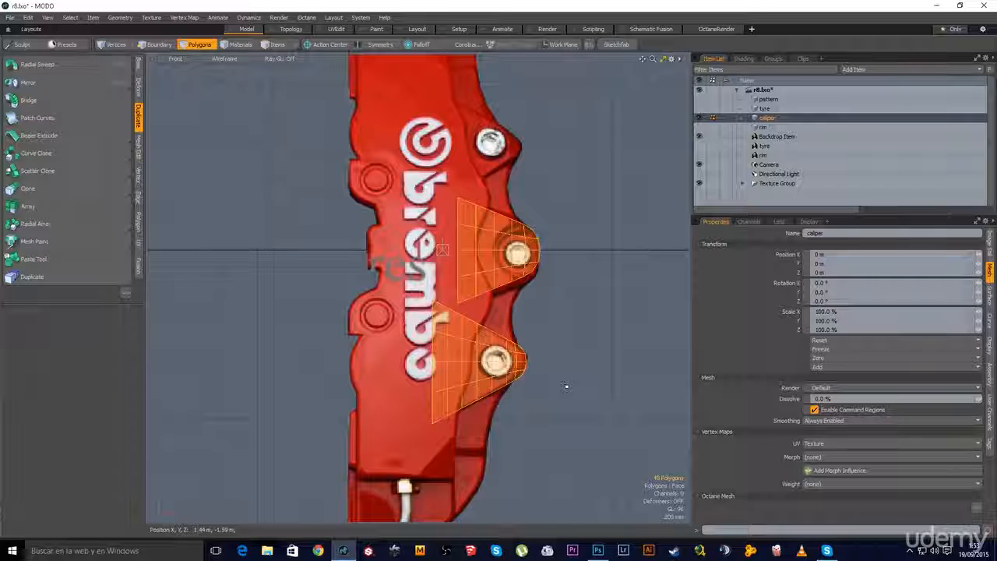
pyautogui.click(546, 335)
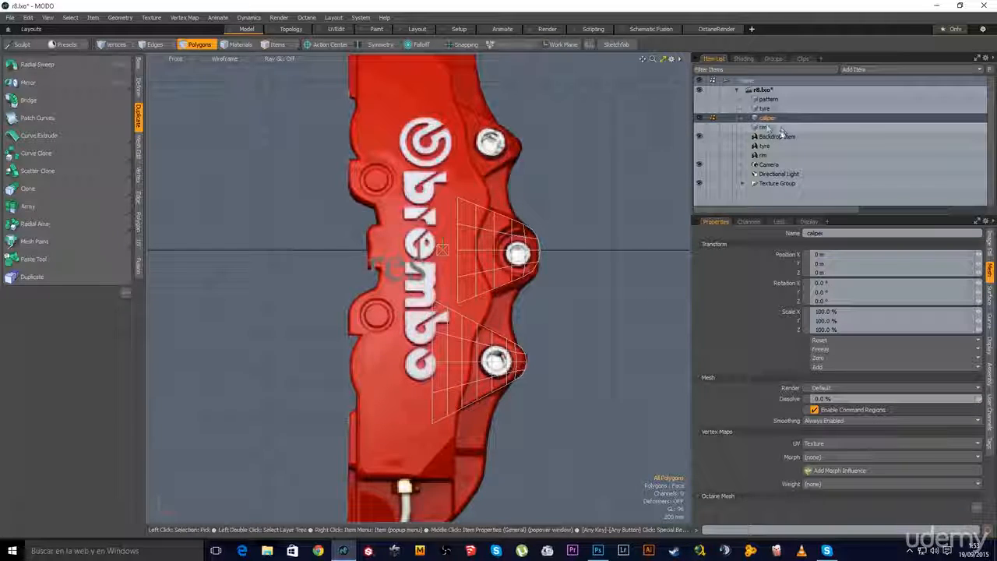
# Move the caliper item to the top of the Item List and add a new Mesh item
pyautogui.moveTo(765, 120); pyautogui.dragTo(762, 98)
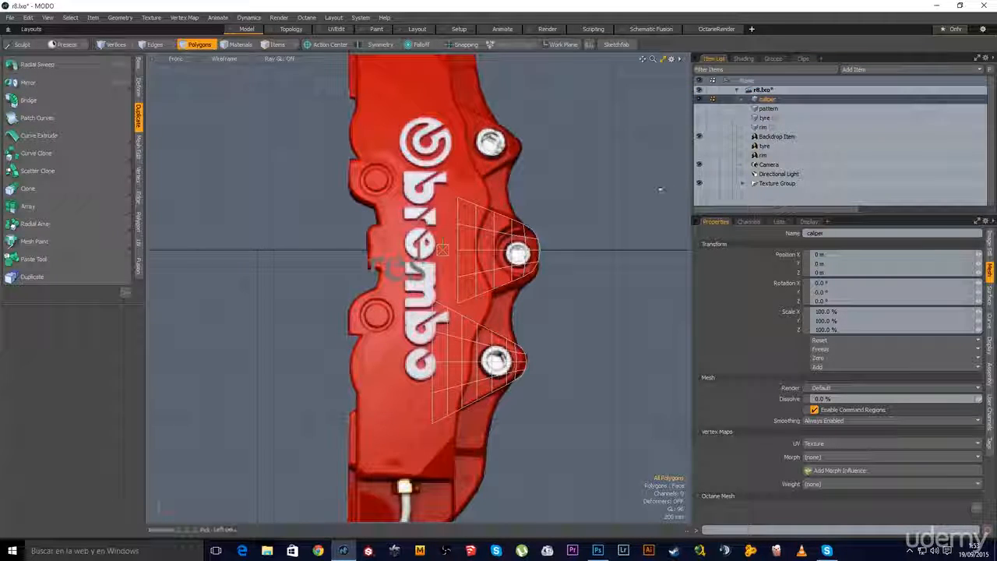
pyautogui.press('n')
pyautogui.keyDown('alt'); pyautogui.keyDown('shift'); pyautogui.moveTo(491, 285); pyautogui.dragTo(491, 346); pyautogui.keyUp('shift'); pyautogui.keyUp('alt')
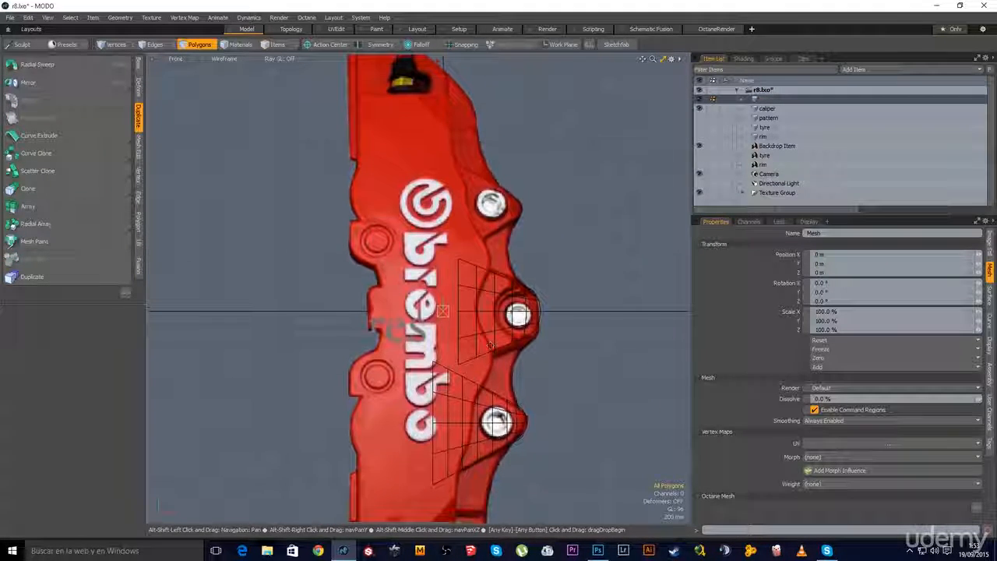
pyautogui.scroll(-1, 457, 281)
pyautogui.keyDown('alt'); pyautogui.keyDown('shift'); pyautogui.moveTo(456, 280); pyautogui.dragTo(421, 233); pyautogui.keyUp('shift'); pyautogui.keyUp('alt')
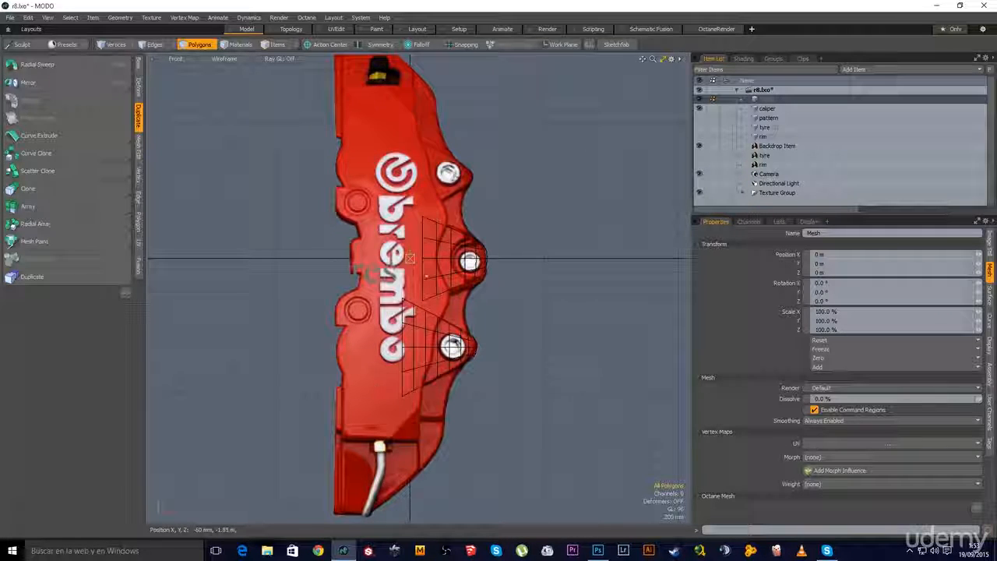
pyautogui.scroll(2, 360, 105)
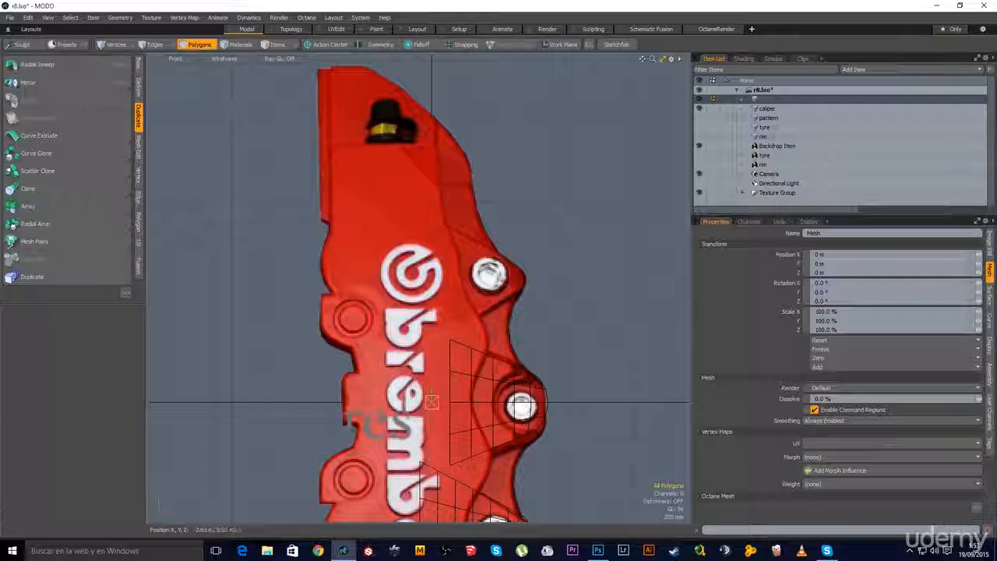
pyautogui.click(138, 66)
# Draw a flat 410 mm tall rectangle over the caliper's top end with the Cube tool
pyautogui.click(21, 67)
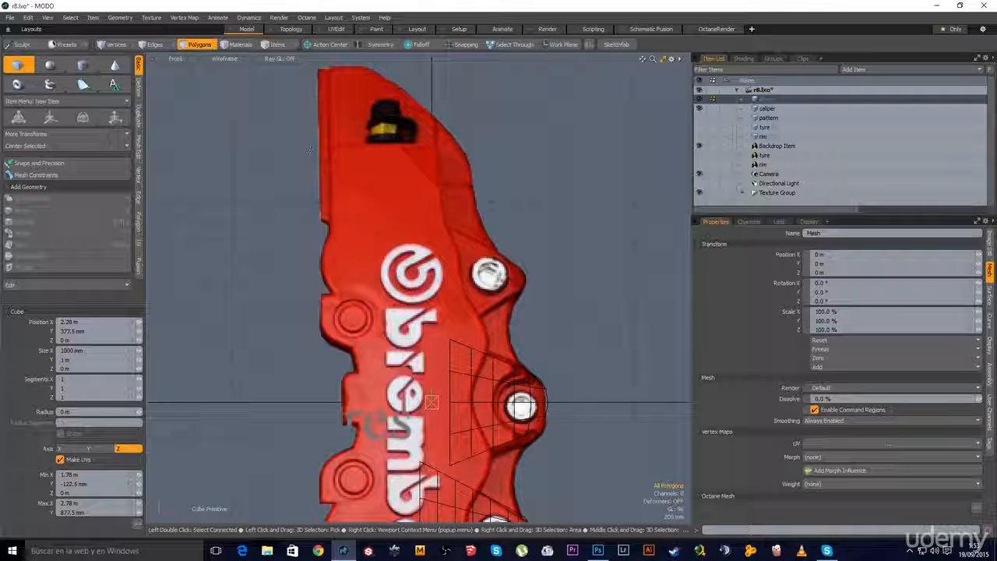
pyautogui.moveTo(332, 145); pyautogui.dragTo(438, 192)
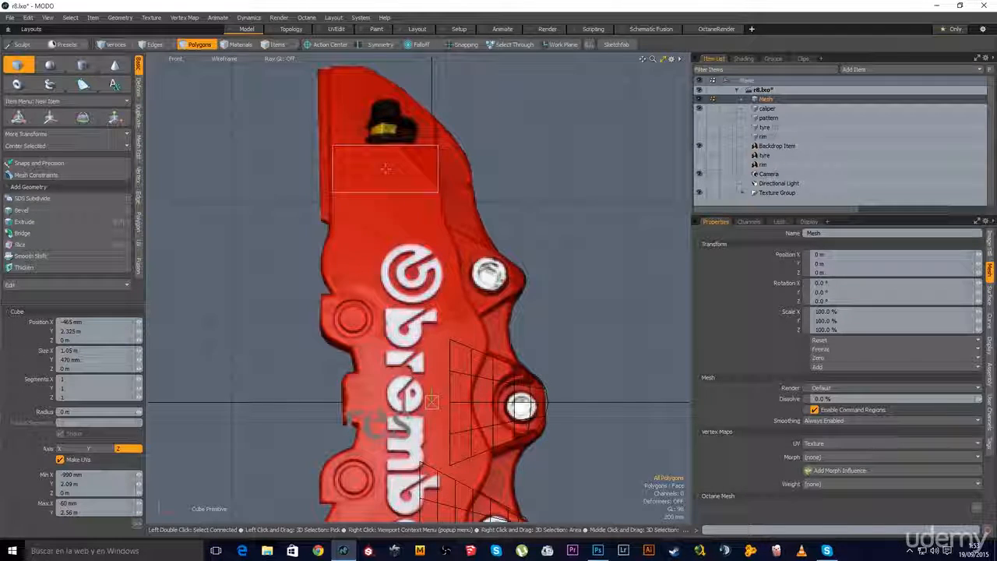
pyautogui.moveTo(438, 192); pyautogui.dragTo(437, 186)
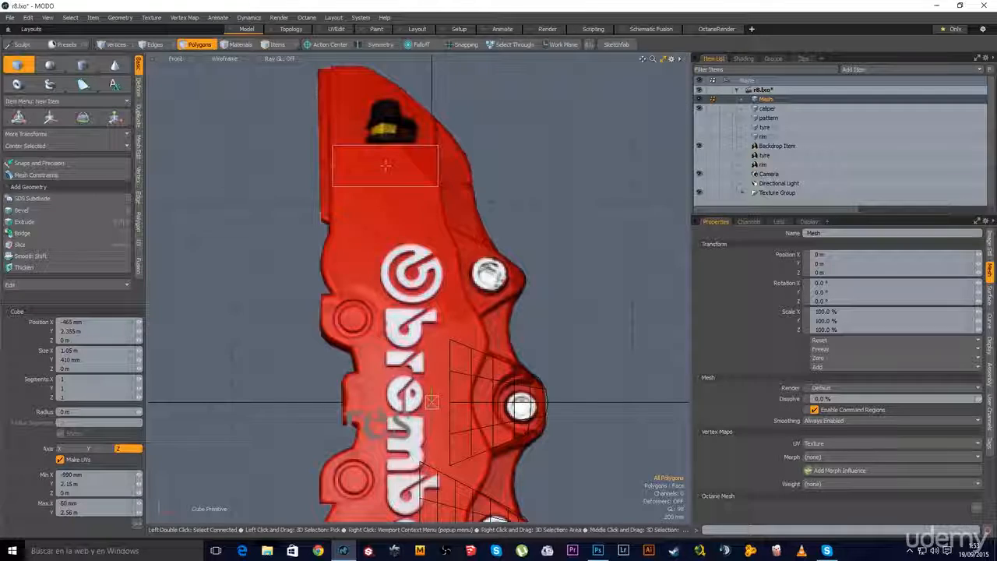
pyautogui.press('space')
pyautogui.scroll(4, 467, 164)
# Slice the rectangle diagonally to its corner, splitting it into two polygons
pyautogui.press('c')
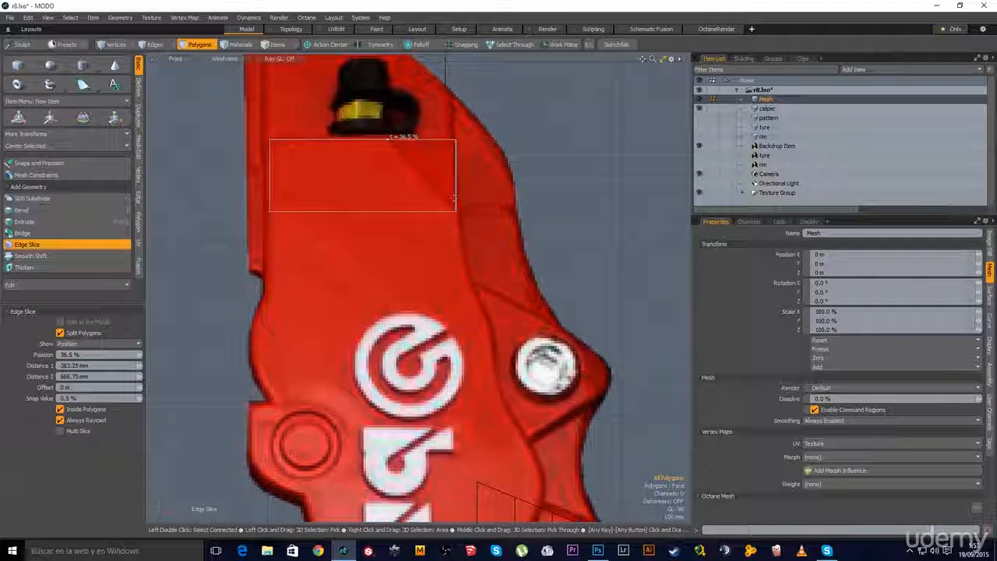
pyautogui.moveTo(455, 206); pyautogui.dragTo(456, 211)
pyautogui.press('space')
pyautogui.scroll(-2, 456, 256)
pyautogui.keyDown('alt'); pyautogui.moveTo(456, 256); pyautogui.dragTo(450, 204); pyautogui.keyUp('alt')
# Select both rectangle polygons and start the Duplicate > Mirror tool
pyautogui.click(363, 169)
pyautogui.scroll(-2, 374, 203)
pyautogui.scroll(-4, 409, 312)
pyautogui.keyDown('alt'); pyautogui.keyDown('shift'); pyautogui.moveTo(413, 316); pyautogui.dragTo(407, 244); pyautogui.keyUp('shift'); pyautogui.keyUp('alt')
pyautogui.scroll(-2, 398, 244)
pyautogui.scroll(1, 409, 242)
pyautogui.press('3')
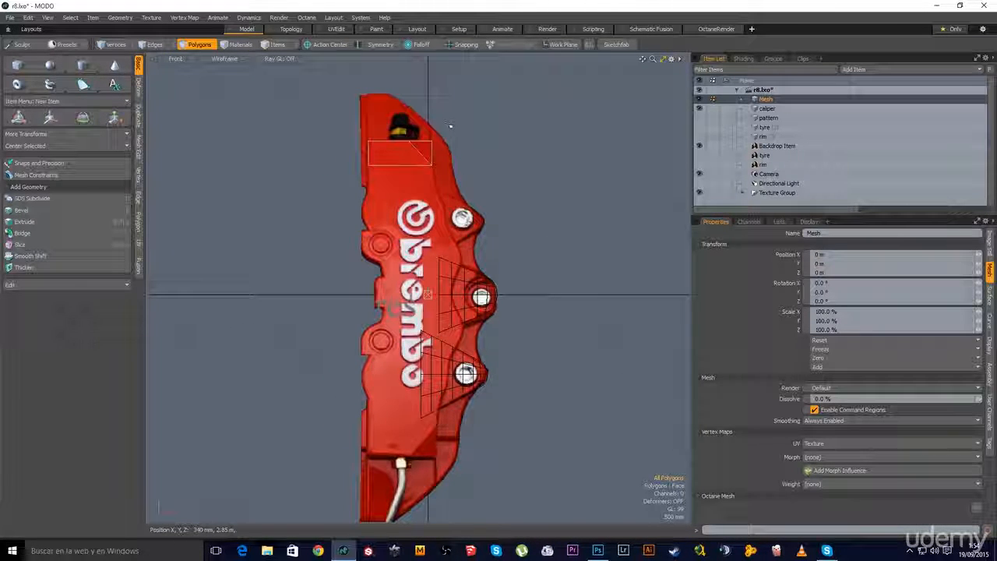
pyautogui.moveTo(427, 148); pyautogui.dragTo(405, 161)
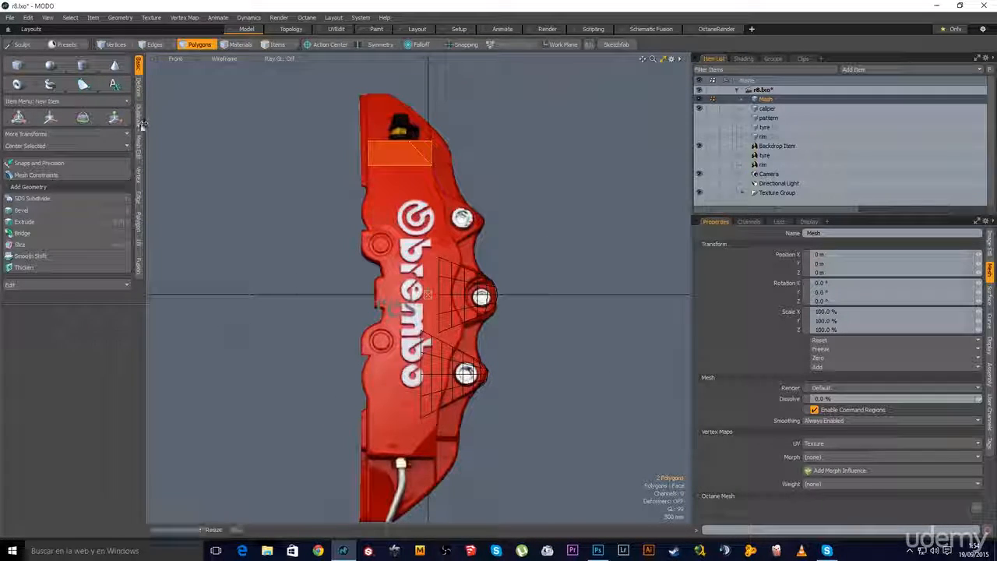
pyautogui.click(139, 117)
pyautogui.click(67, 86)
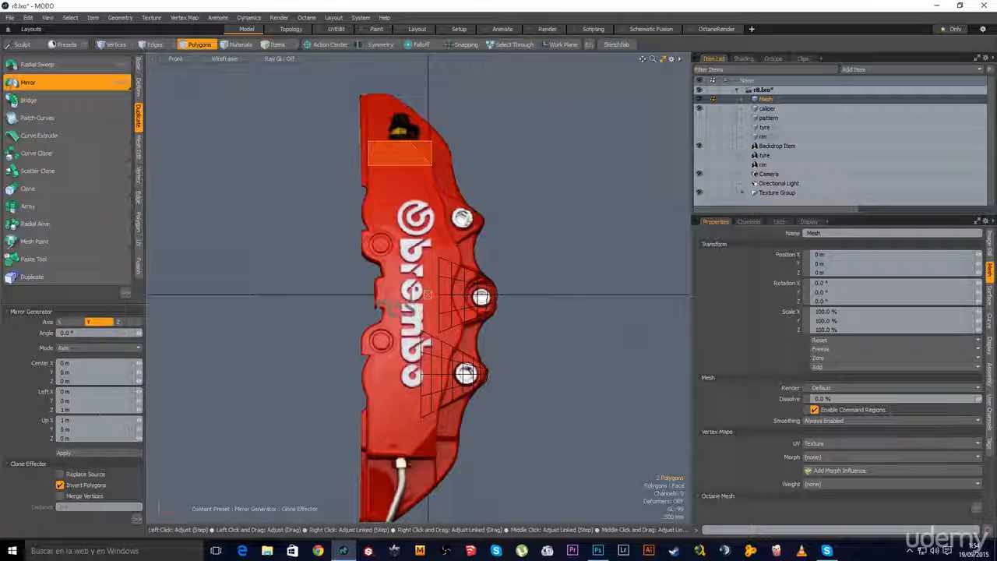
# Apply the mirror to copy the rectangle to the caliper's bottom end and select the copy
pyautogui.click(96, 452)
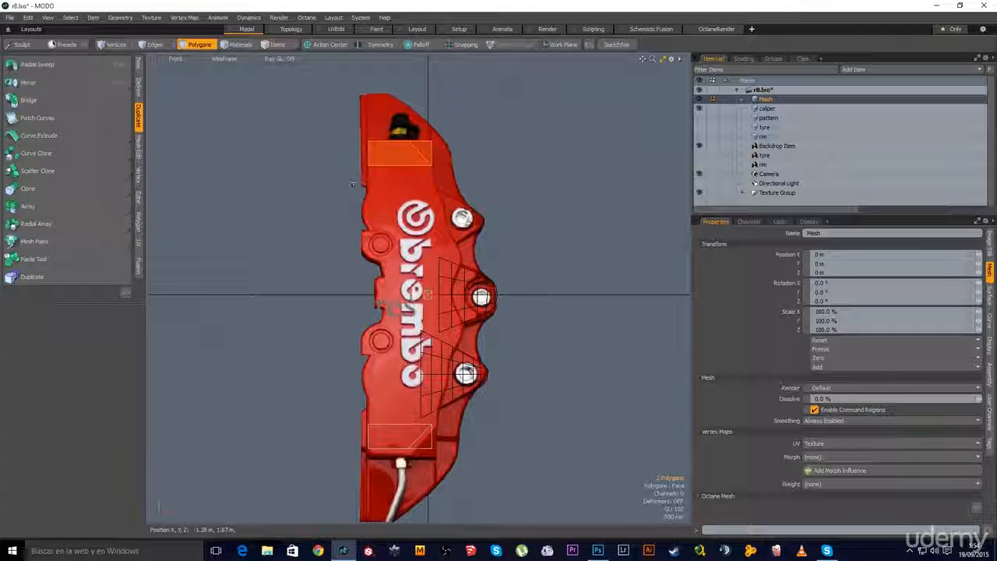
pyautogui.moveTo(484, 406); pyautogui.dragTo(327, 492, button='right')
pyautogui.moveTo(399, 462)
pyautogui.keyDown('alt'); pyautogui.keyDown('shift'); pyautogui.mouseDown()
pyautogui.moveTo(369, 320)
pyautogui.moveTo(373, 332)
pyautogui.mouseUp(); pyautogui.keyUp('shift'); pyautogui.keyUp('alt')
pyautogui.scroll(3, 373, 322)
pyautogui.press('w')
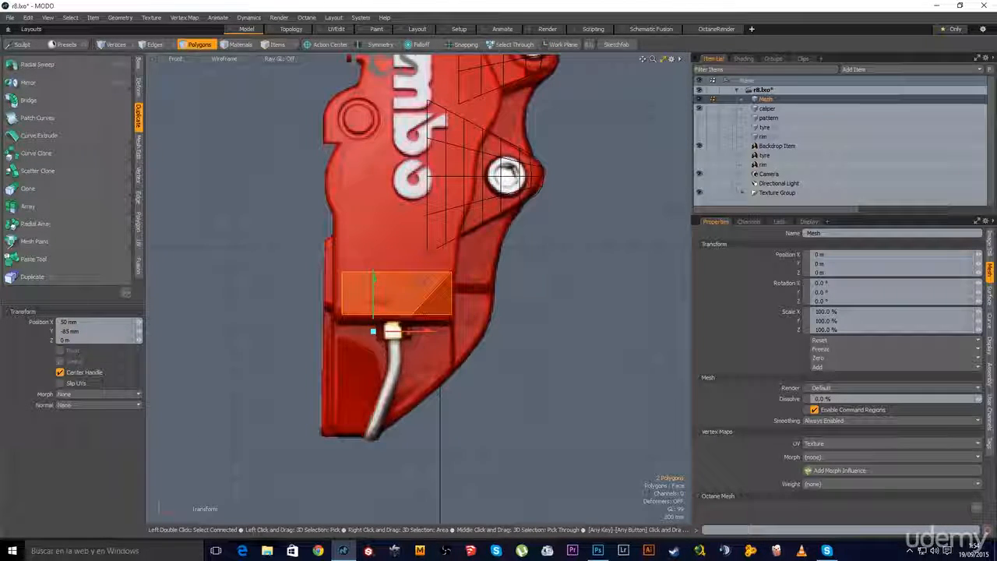
pyautogui.press('space')
# Move the left vertices 75 mm left and the right vertices slightly right
pyautogui.press('space')
pyautogui.press('w')
pyautogui.moveTo(366, 251); pyautogui.dragTo(329, 324, button='right')
pyautogui.press('space')
pyautogui.press('w')
pyautogui.moveTo(367, 294); pyautogui.dragTo(359, 296)
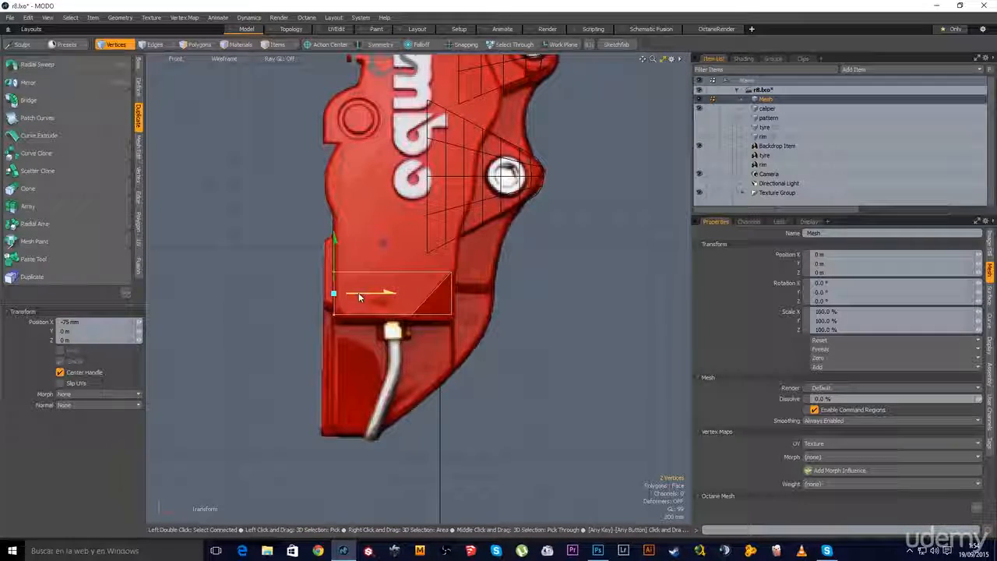
pyautogui.press('space')
pyautogui.moveTo(485, 254); pyautogui.dragTo(437, 330, button='right')
pyautogui.press('w')
pyautogui.moveTo(472, 297); pyautogui.dragTo(473, 297)
pyautogui.press('space')
# Nudge the three bottom vertices slightly down to sit above the cable fitting
pyautogui.moveTo(480, 299); pyautogui.dragTo(319, 357, button='right')
pyautogui.press('w')
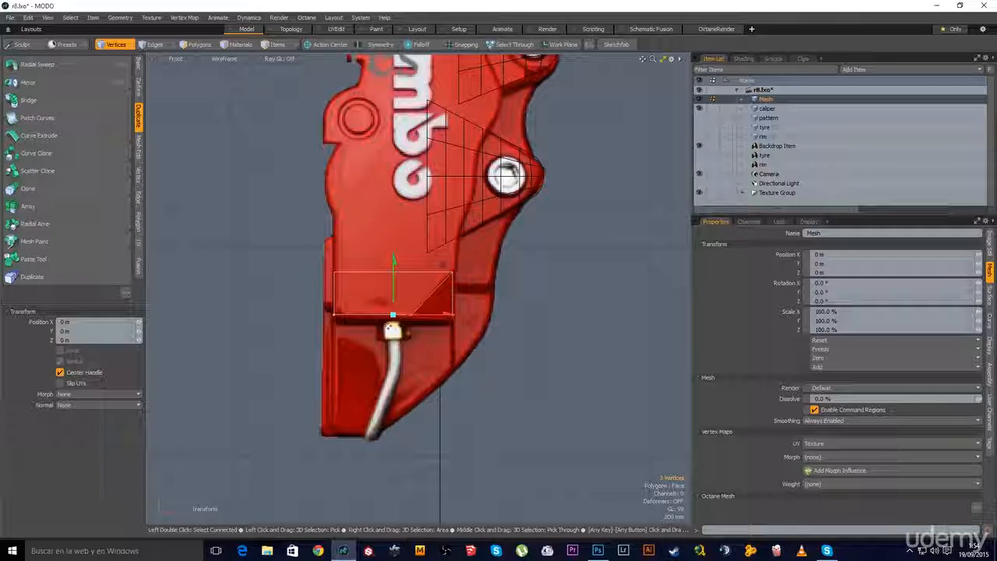
pyautogui.moveTo(394, 263); pyautogui.dragTo(370, 327)
pyautogui.press('space')
pyautogui.scroll(-3, 395, 265)
pyautogui.press('2')
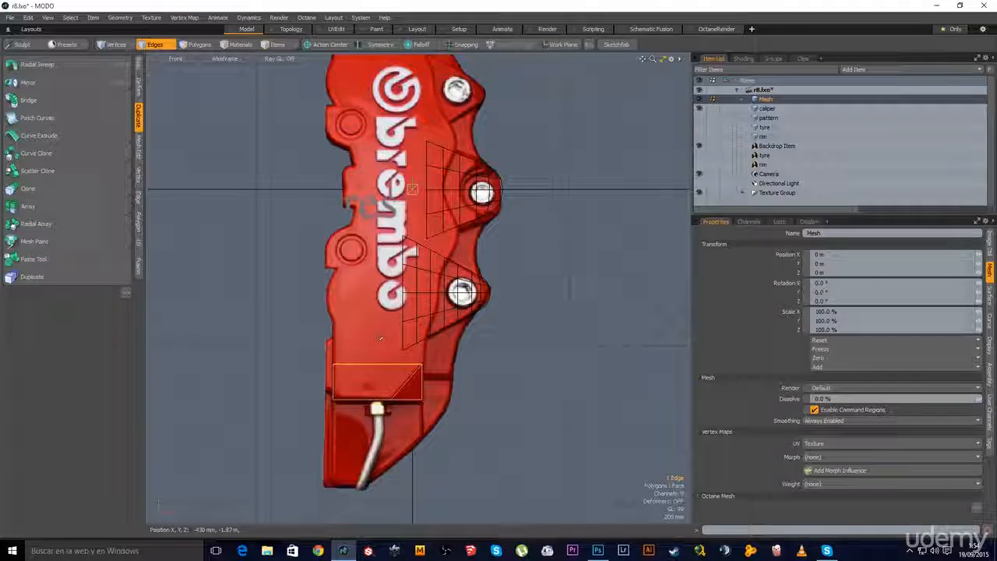
# Extend the bottom piece's top edge upward and select the new top-left corner vertex
pyautogui.press('x')
pyautogui.moveTo(378, 210); pyautogui.dragTo(378, 208)
pyautogui.keyDown('ctrl'); pyautogui.keyDown('alt'); pyautogui.moveTo(340, 258); pyautogui.dragTo(357, 291); pyautogui.keyUp('alt'); pyautogui.keyUp('ctrl')
pyautogui.press('space')
pyautogui.press('space')
pyautogui.press('space')
pyautogui.moveTo(314, 303); pyautogui.dragTo(283, 331, button='right')
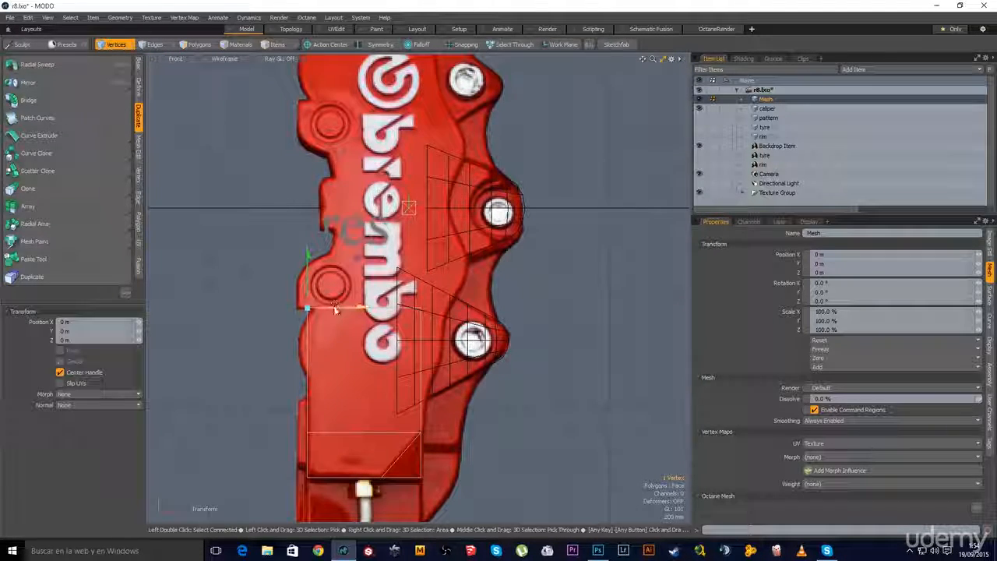
pyautogui.keyDown('ctrl'); pyautogui.keyDown('alt'); pyautogui.moveTo(325, 383); pyautogui.dragTo(332, 337); pyautogui.keyUp('alt'); pyautogui.keyUp('ctrl')
# Add a single Free-mode loop slice across the rectangle, placed slightly lower
pyautogui.hotkey('alt', 'c')
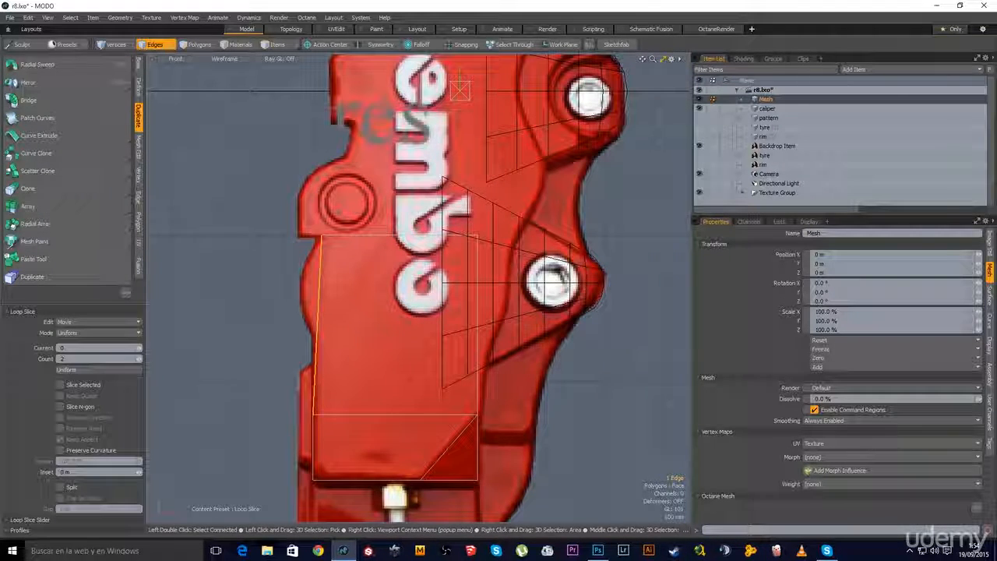
pyautogui.click(99, 333)
pyautogui.click(86, 343)
pyautogui.click(139, 361)
pyautogui.moveTo(212, 79); pyautogui.dragTo(215, 79)
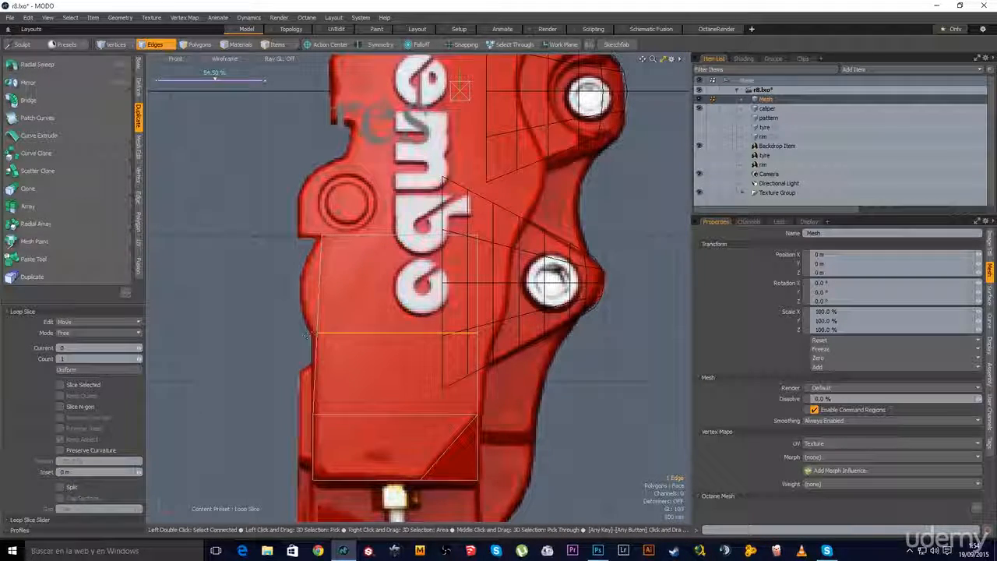
pyautogui.press('space')
pyautogui.press('space')
pyautogui.press('space')
# Pull the new left-edge vertex 30 mm left and pick the next bolt lug outline vertices
pyautogui.click(317, 334)
pyautogui.press('w')
pyautogui.moveTo(344, 334); pyautogui.dragTo(340, 334)
pyautogui.press('space')
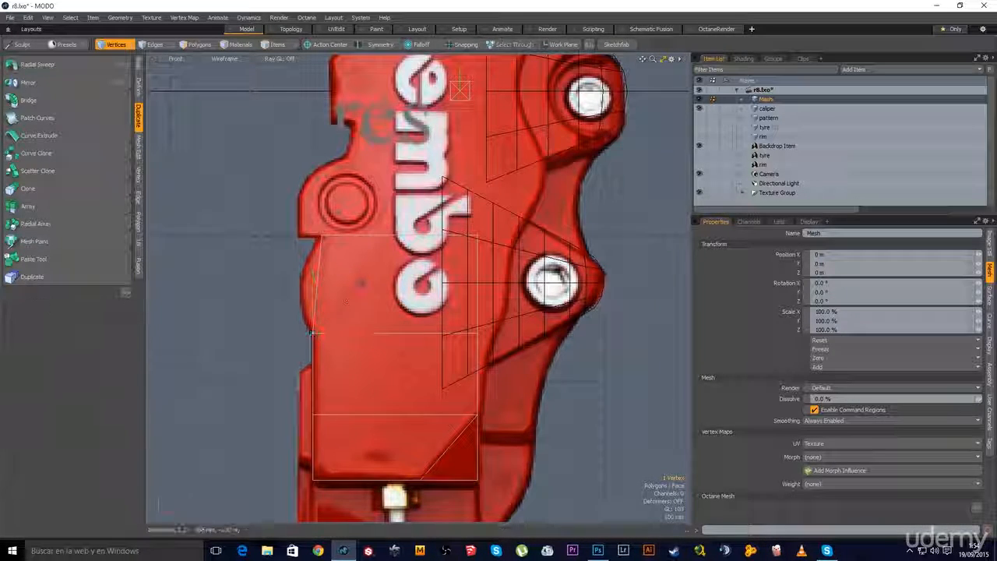
pyautogui.scroll(-1, 389, 381)
pyautogui.keyDown('alt'); pyautogui.keyDown('shift'); pyautogui.moveTo(389, 382); pyautogui.dragTo(321, 343); pyautogui.keyUp('shift'); pyautogui.keyUp('alt')
pyautogui.click(406, 299)
pyautogui.press('w')
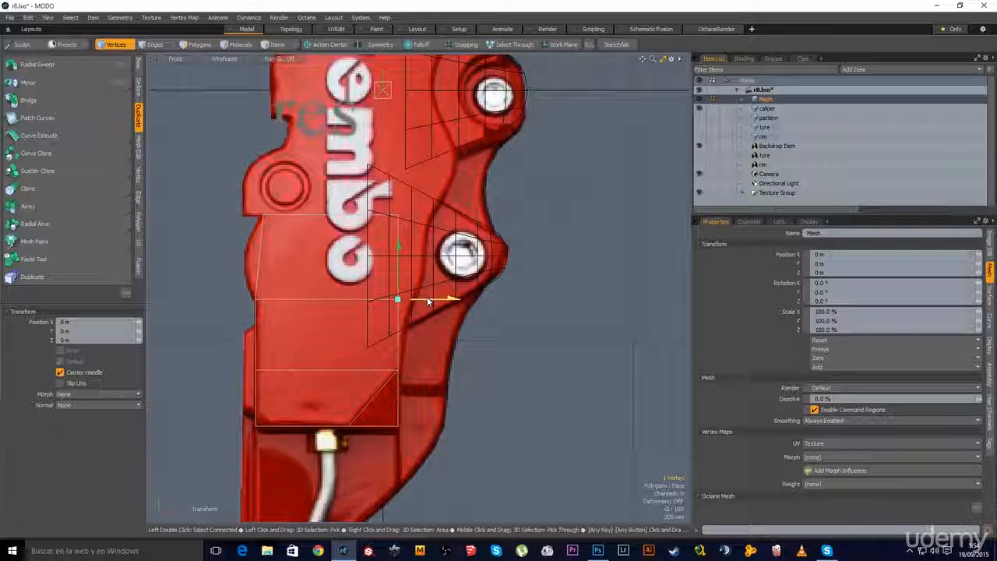
pyautogui.press('space')
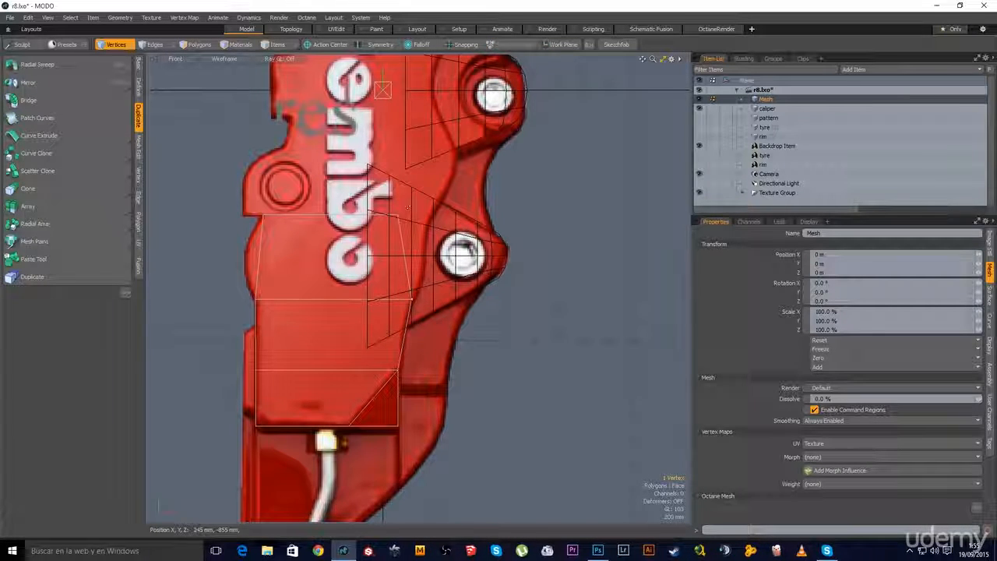
pyautogui.click(430, 211)
# Slide a right-side vertex left onto the caliper edge, then slice a new horizontal loop across the body
pyautogui.press('w')
pyautogui.moveTo(486, 214); pyautogui.dragTo(483, 214)
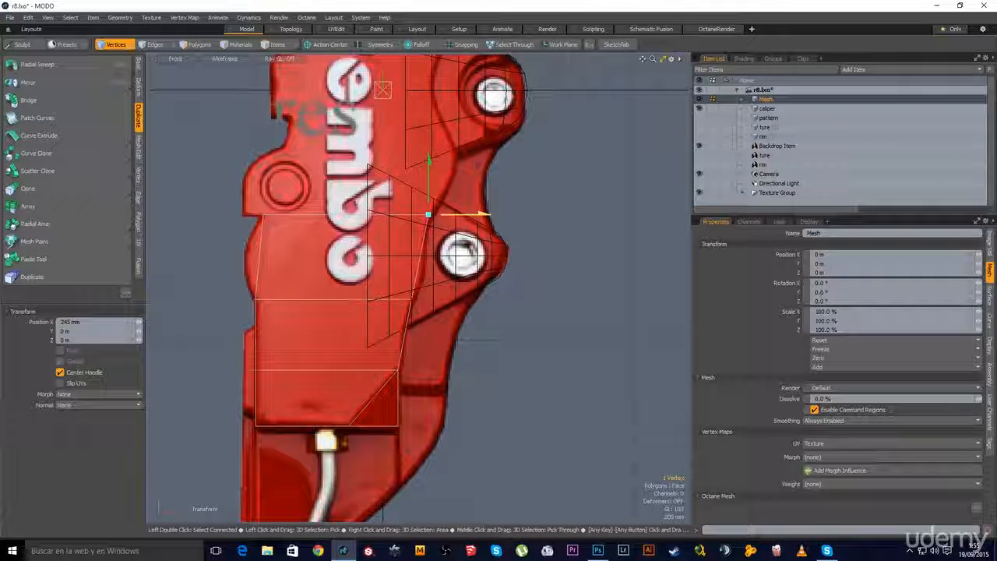
pyautogui.press('Escape')
pyautogui.press('Escape')
pyautogui.press('2')
pyautogui.click(285, 279)
pyautogui.hotkey('alt', 'c')
pyautogui.moveTo(285, 278); pyautogui.dragTo(296, 274)
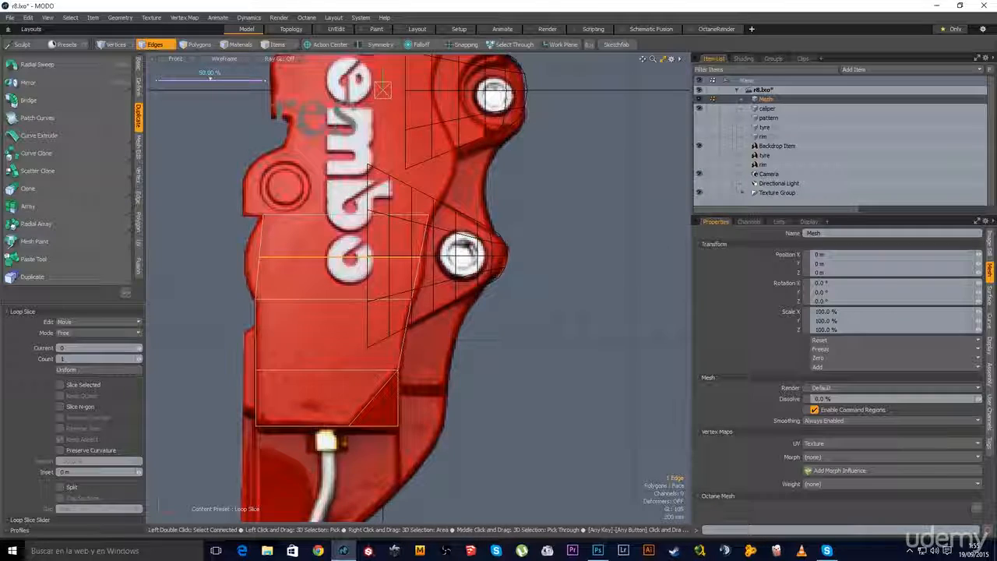
pyautogui.press('q')
# Pull the new loop's left and right end vertices out onto the caliper outline
pyautogui.press('1')
pyautogui.click(260, 257)
pyautogui.press('w')
pyautogui.moveTo(285, 258); pyautogui.dragTo(271, 258)
pyautogui.press('q')
pyautogui.click(422, 258)
pyautogui.press('w')
pyautogui.moveTo(446, 257); pyautogui.dragTo(447, 257)
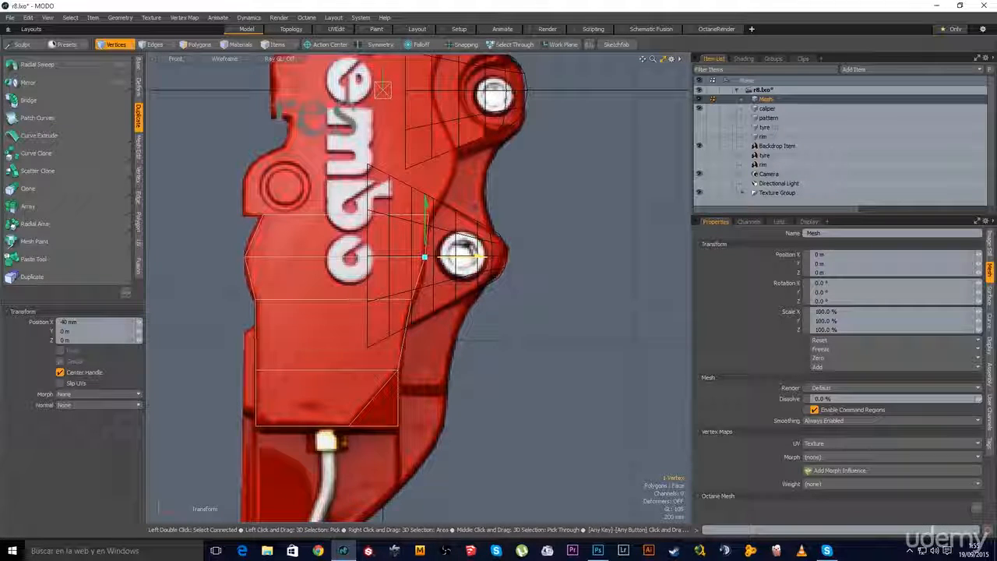
pyautogui.press('q')
# Cut a second edge loop lower on the body and snap its end vertices to the outline
pyautogui.press('2')
pyautogui.click(250, 279)
pyautogui.hotkey('alt', 'c')
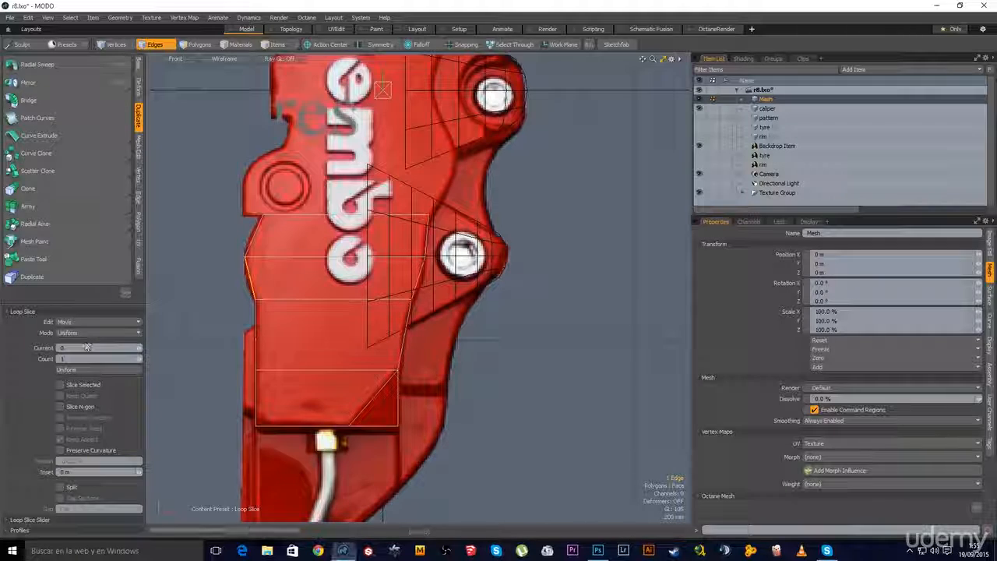
pyautogui.click(206, 299)
pyautogui.press('space')
pyautogui.press('space')
pyautogui.press('space')
pyautogui.moveTo(230, 292); pyautogui.dragTo(249, 274, button='right')
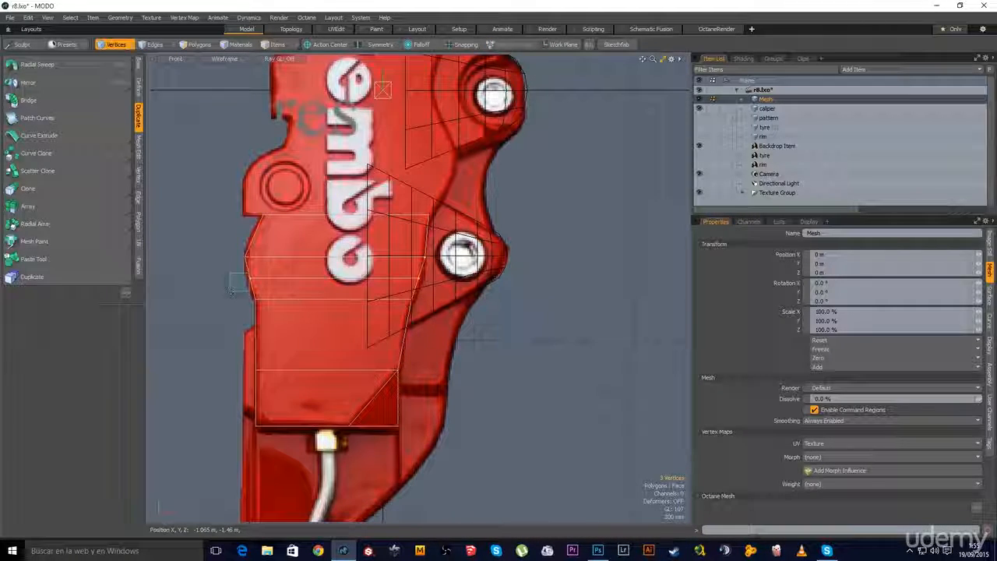
pyautogui.press('w')
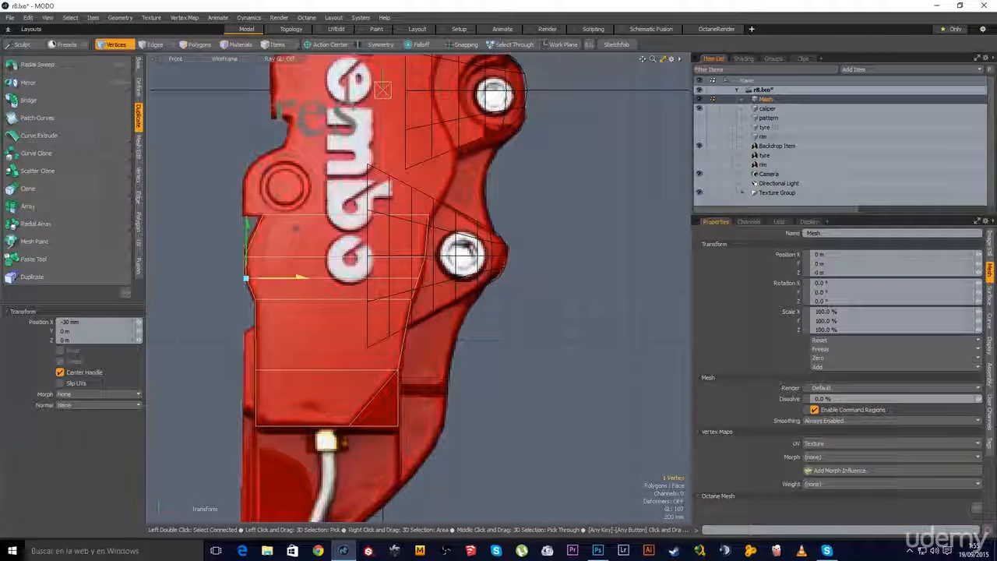
pyautogui.press('space')
pyautogui.moveTo(403, 292); pyautogui.dragTo(436, 264, button='right')
pyautogui.press('w')
pyautogui.moveTo(442, 277); pyautogui.dragTo(448, 277)
pyautogui.press('space')
# Cut a third loop higher up and shift its left end vertex slightly left onto the outline
pyautogui.press('space')
pyautogui.click(427, 236)
pyautogui.hotkey('alt', 'c')
pyautogui.click(297, 240)
pyautogui.press('space')
pyautogui.press('1')
pyautogui.click(252, 235)
pyautogui.press('w')
pyautogui.moveTo(268, 235); pyautogui.dragTo(265, 235)
# Nudge the third loop's right end and the vertex above it onto the caliper outline
pyautogui.press('space')
pyautogui.click(427, 235)
pyautogui.press('w')
pyautogui.moveTo(444, 235); pyautogui.dragTo(442, 235)
pyautogui.press('space')
pyautogui.click(429, 214)
pyautogui.press('w')
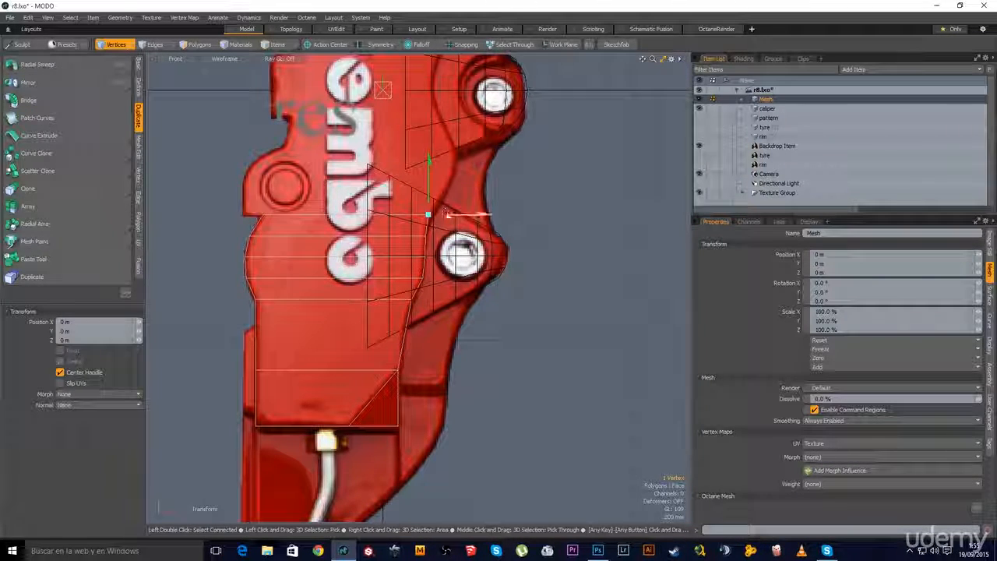
pyautogui.moveTo(444, 214); pyautogui.dragTo(447, 214)
# Add another horizontal loop from the left vertical edge and slide its right end onto the outline
pyautogui.press('space')
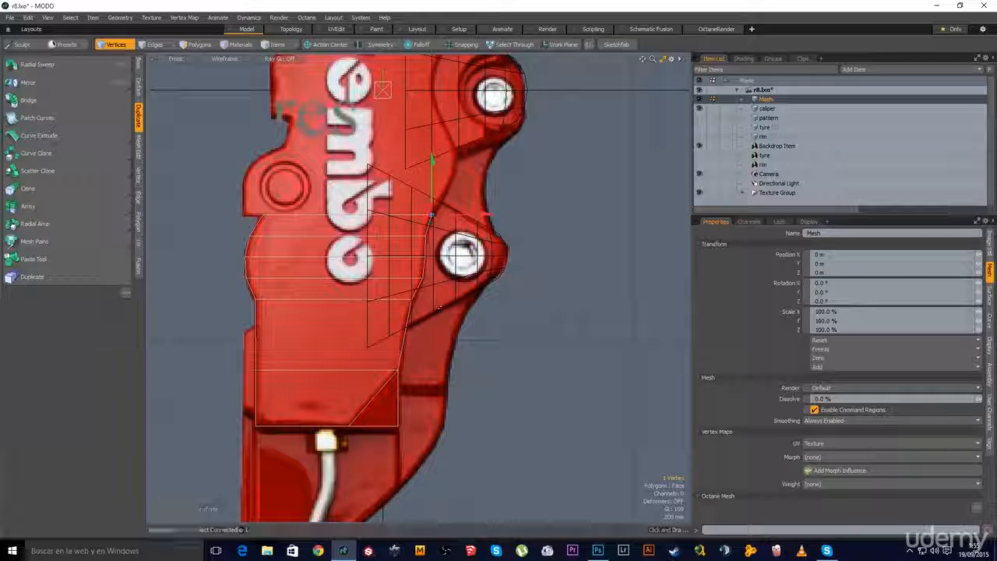
pyautogui.click(364, 296)
pyautogui.keyDown('alt'); pyautogui.keyDown('shift'); pyautogui.moveTo(365, 296); pyautogui.dragTo(390, 243); pyautogui.keyUp('shift'); pyautogui.keyUp('alt')
pyautogui.scroll(2, 387, 283)
pyautogui.press('2')
pyautogui.click(231, 301)
pyautogui.hotkey('alt', 'c')
pyautogui.press('space')
pyautogui.press('space')
pyautogui.press('space')
pyautogui.click(454, 278)
pyautogui.press('w')
pyautogui.moveTo(502, 278); pyautogui.dragTo(501, 278)
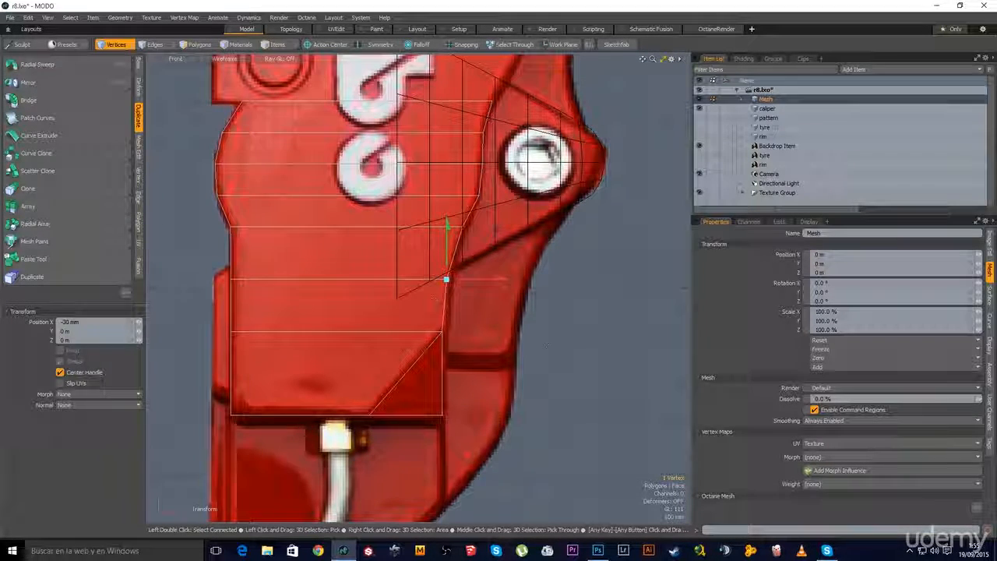
pyautogui.press('space')
# Frame the upper part of the caliper and select the top edge of the body mesh
pyautogui.click(474, 333)
pyautogui.scroll(-2, 474, 333)
pyautogui.keyDown('alt'); pyautogui.keyDown('shift'); pyautogui.moveTo(390, 289); pyautogui.dragTo(377, 358); pyautogui.keyUp('shift'); pyautogui.keyUp('alt')
pyautogui.keyDown('ctrl'); pyautogui.keyDown('alt'); pyautogui.moveTo(391, 226); pyautogui.dragTo(387, 345); pyautogui.keyUp('alt'); pyautogui.keyUp('ctrl')
pyautogui.keyDown('alt'); pyautogui.keyDown('shift'); pyautogui.moveTo(329, 363); pyautogui.dragTo(315, 323); pyautogui.keyUp('shift'); pyautogui.keyUp('alt')
pyautogui.keyDown('ctrl'); pyautogui.keyDown('alt'); pyautogui.moveTo(308, 324); pyautogui.dragTo(346, 321); pyautogui.keyUp('alt'); pyautogui.keyUp('ctrl')
pyautogui.press('2')
pyautogui.click(329, 341)
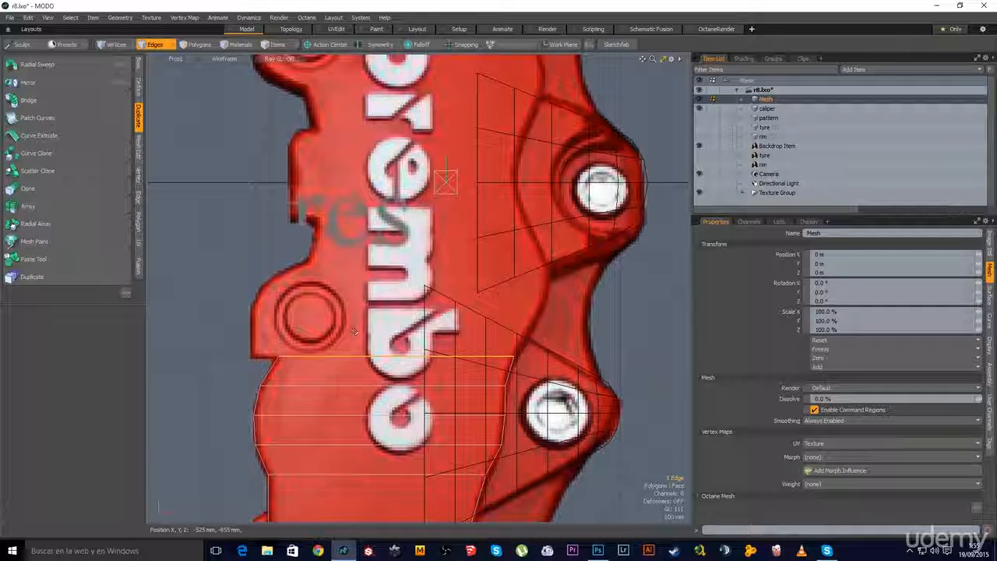
# Extend the top edge up the caliper and move the new left corner vertex right onto the outline
pyautogui.press('z')
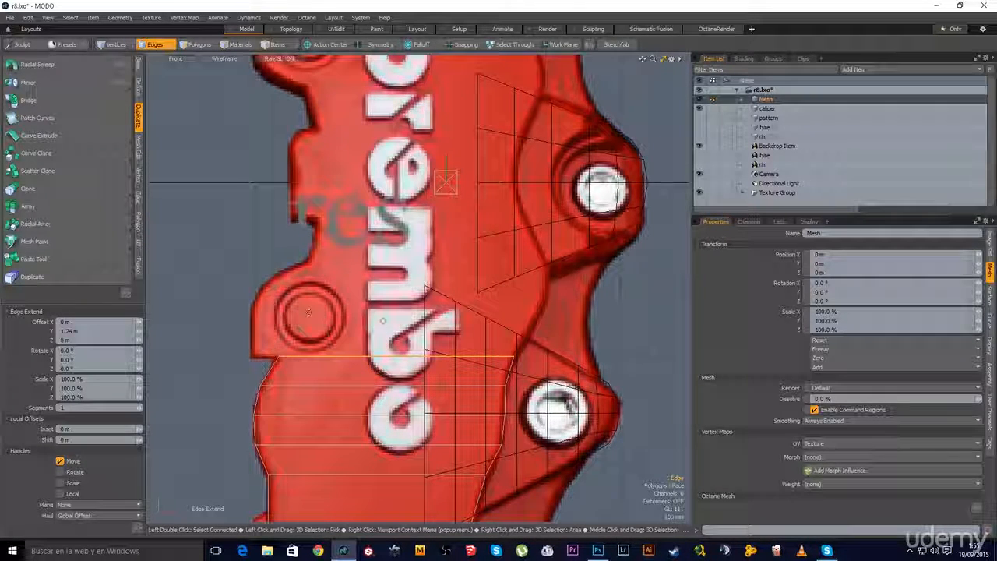
pyautogui.moveTo(397, 304); pyautogui.dragTo(397, 303)
pyautogui.moveTo(397, 219); pyautogui.dragTo(396, 207)
pyautogui.press('space')
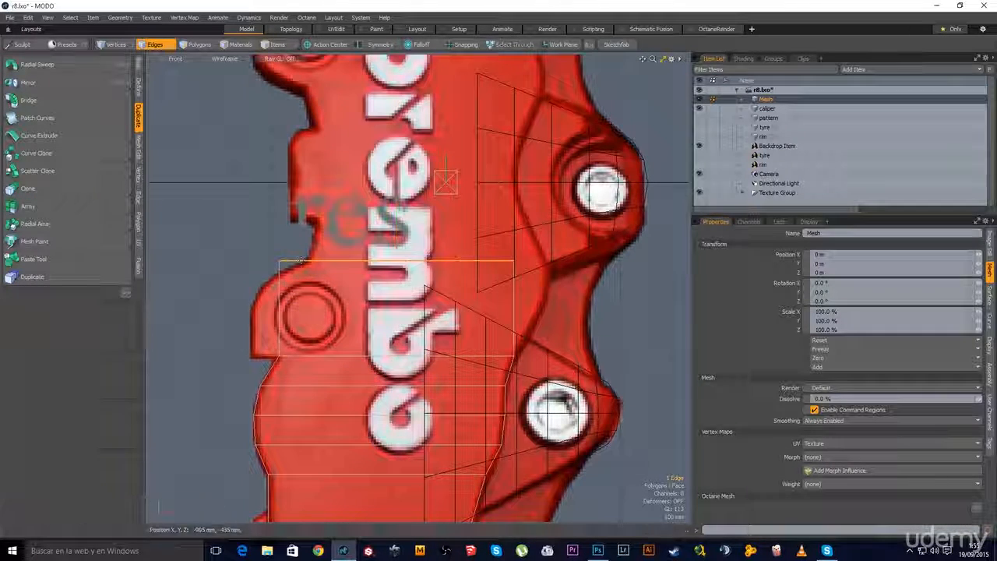
pyautogui.press('space')
pyautogui.press('space')
pyautogui.click(279, 261)
pyautogui.press('w')
pyautogui.moveTo(335, 260); pyautogui.dragTo(361, 260)
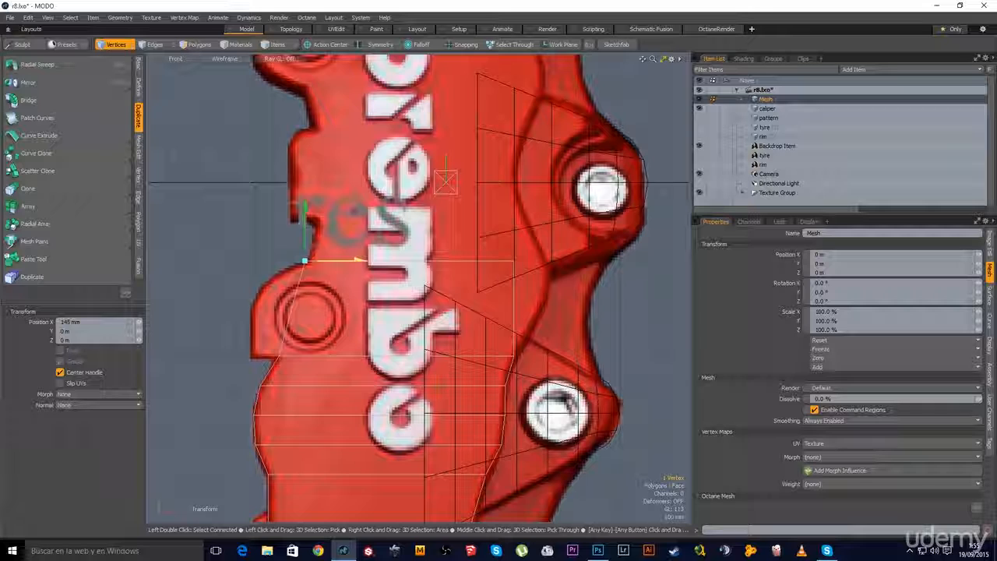
pyautogui.press('space')
# Move the top-right corner vertex out to the outline and nudge it slightly further right
pyautogui.click(513, 262)
pyautogui.press('w')
pyautogui.moveTo(564, 261); pyautogui.dragTo(595, 261)
pyautogui.press('space')
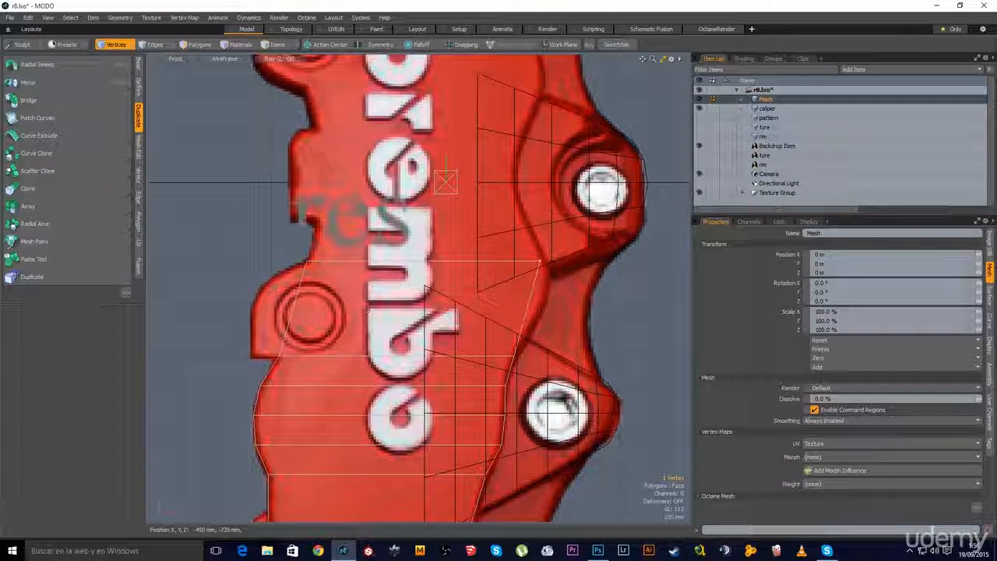
pyautogui.press('w')
pyautogui.moveTo(562, 264); pyautogui.dragTo(568, 264)
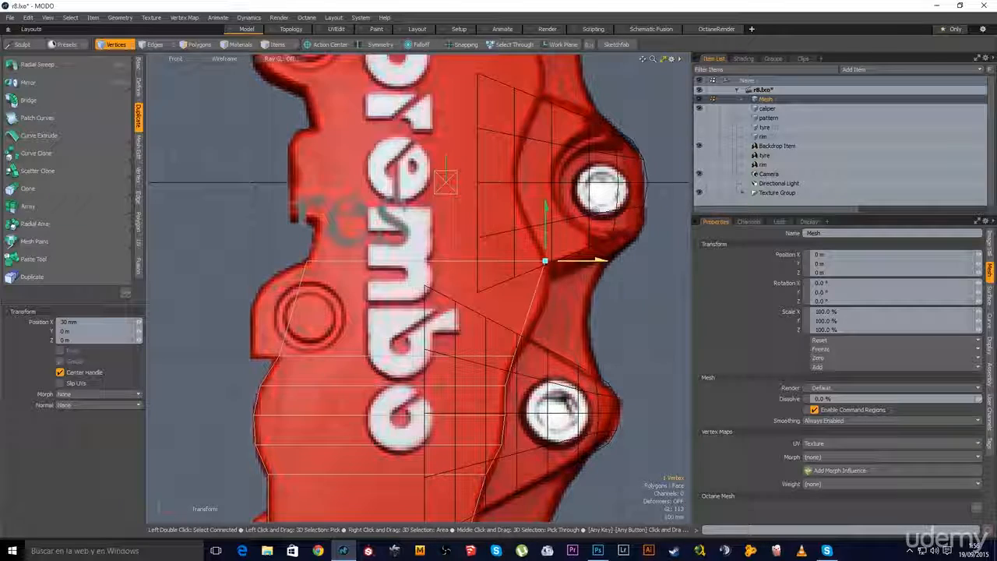
pyautogui.press('space')
pyautogui.click(347, 311)
pyautogui.keyDown('alt'); pyautogui.keyDown('shift'); pyautogui.moveTo(347, 311); pyautogui.dragTo(391, 297); pyautogui.keyUp('shift'); pyautogui.keyUp('alt')
# Extend the left edge over the mounting lug and move its new vertex -90 mm X, -110 mm Y
pyautogui.press('2')
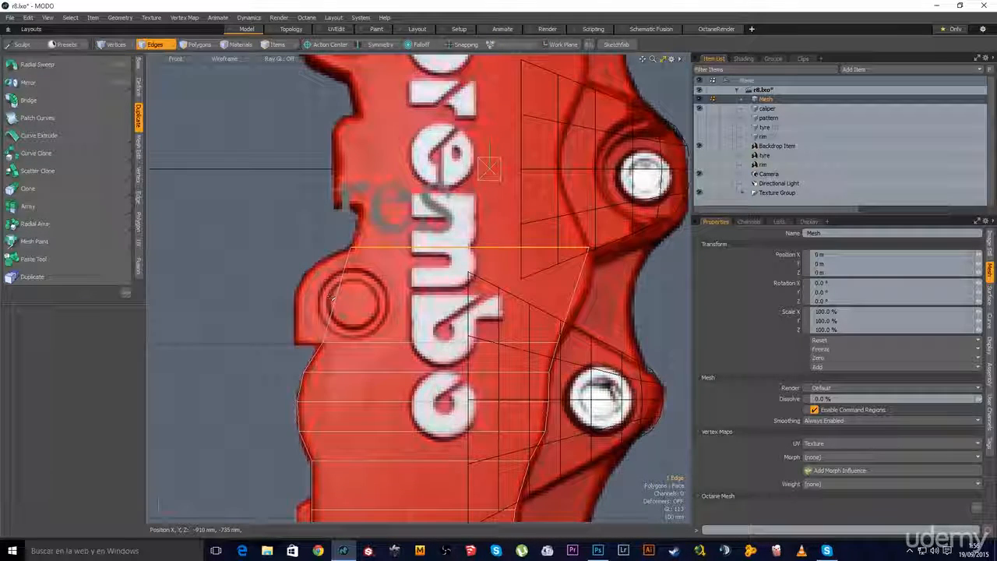
pyautogui.scroll(2, 308, 339)
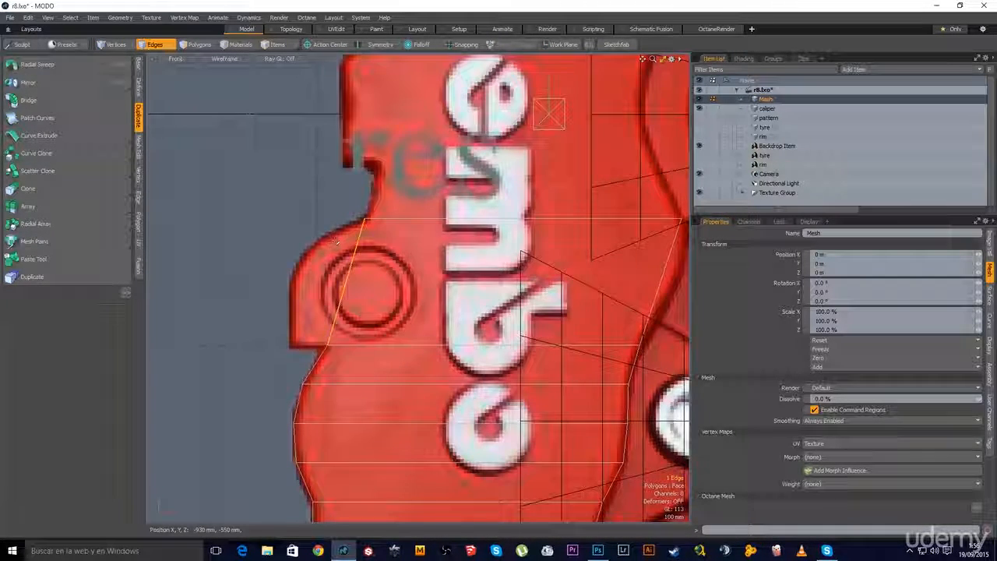
pyautogui.hotkey('shift', 'x')
pyautogui.moveTo(392, 285); pyautogui.dragTo(352, 283)
pyautogui.press('1')
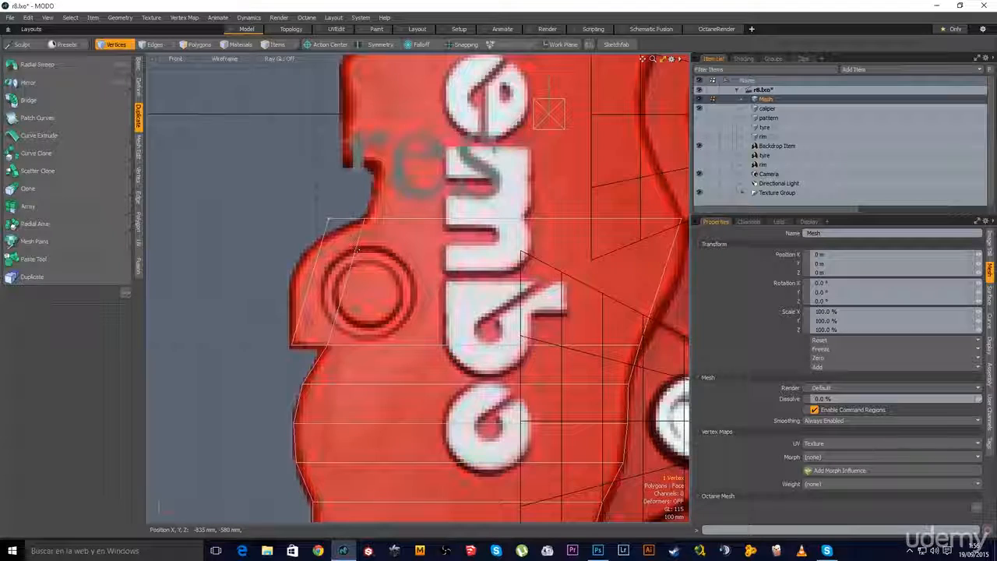
pyautogui.press('w')
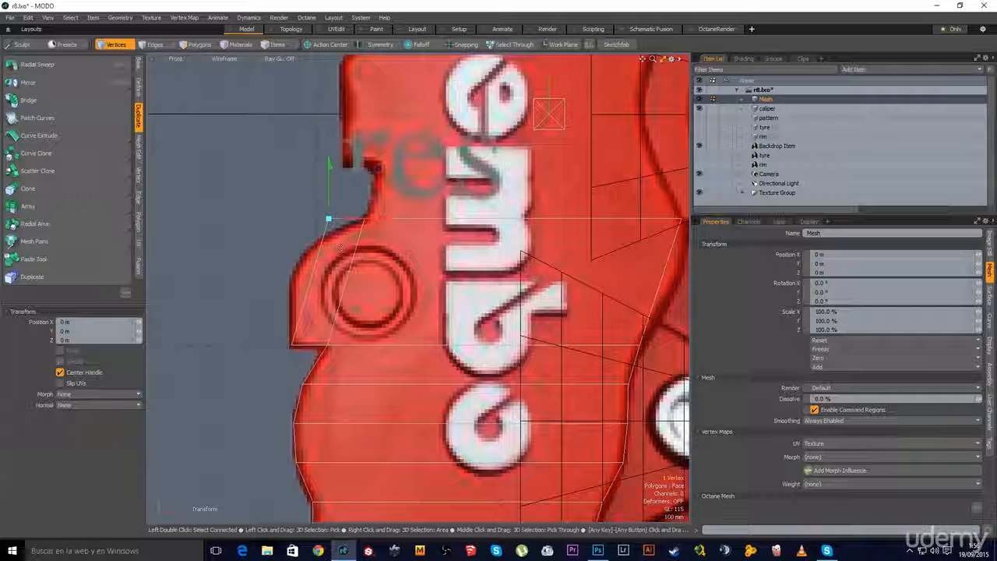
pyautogui.moveTo(349, 251); pyautogui.dragTo(340, 296)
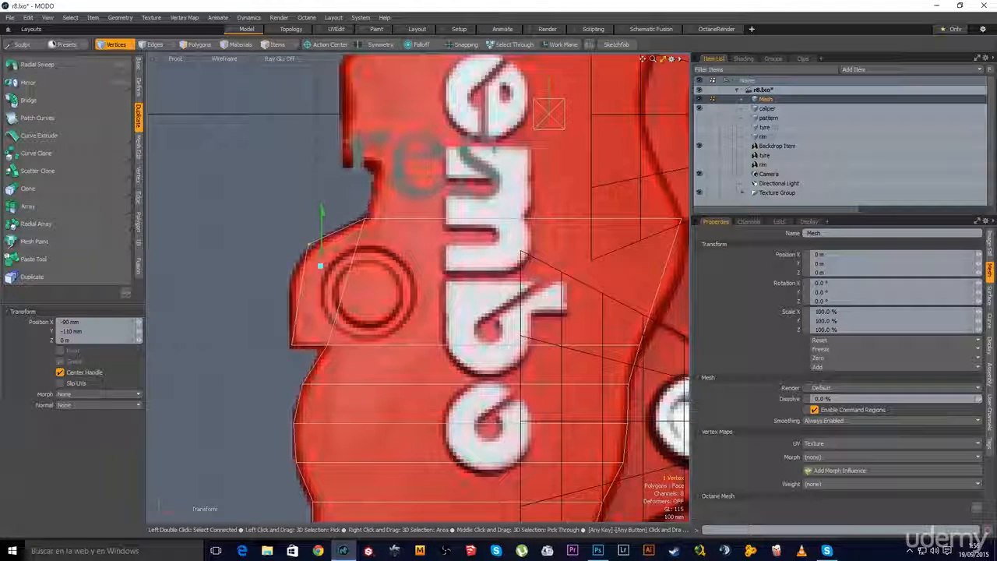
pyautogui.press('space')
pyautogui.click(421, 267)
# Slice a horizontal loop through the lug and pull its left vertex onto the lug's rounded edge
pyautogui.keyDown('alt'); pyautogui.keyDown('shift'); pyautogui.moveTo(420, 267); pyautogui.dragTo(366, 255); pyautogui.keyUp('shift'); pyautogui.keyUp('alt')
pyautogui.press('2')
pyautogui.click(291, 269)
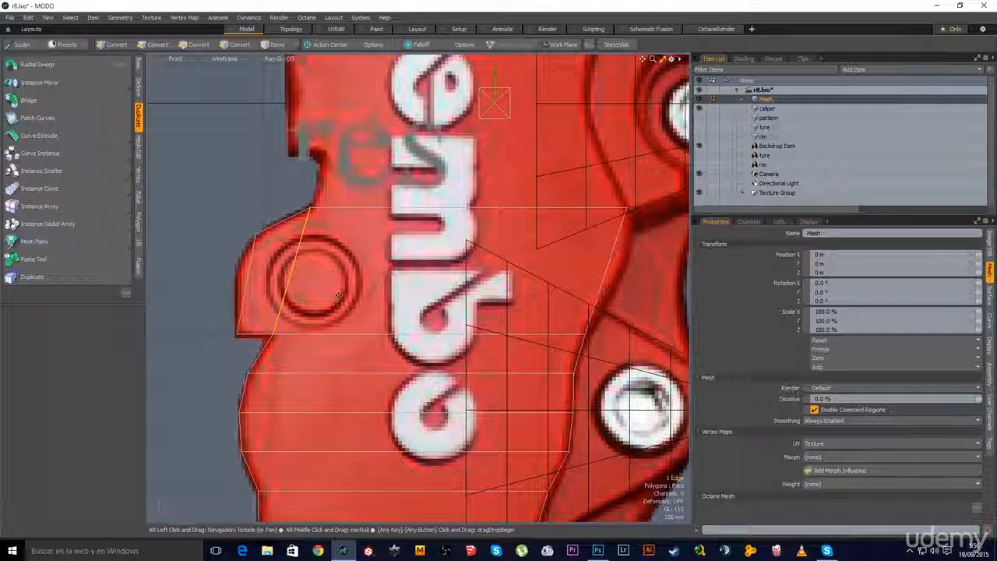
pyautogui.hotkey('alt', 'c')
pyautogui.click(336, 285)
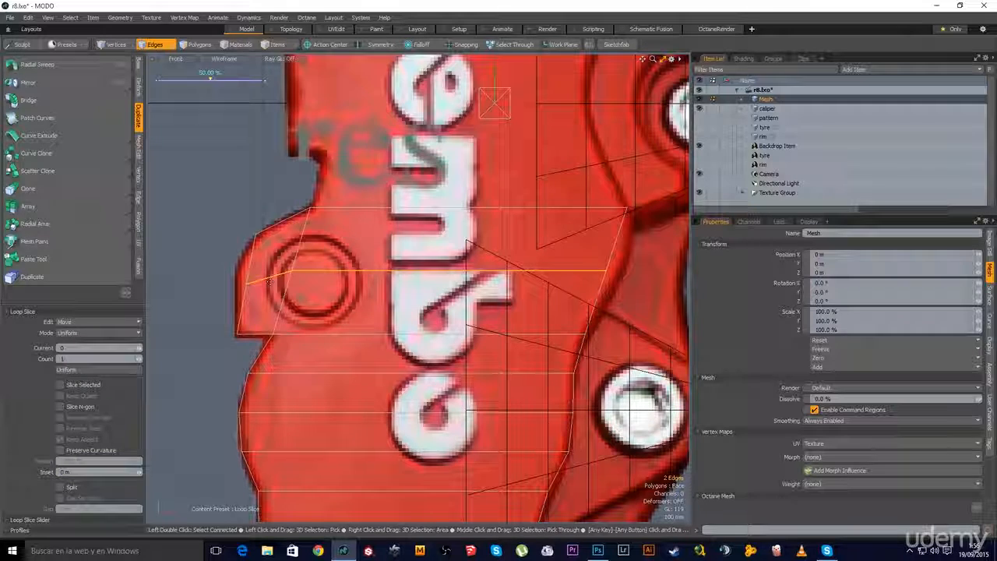
pyautogui.press('space')
pyautogui.press('1')
pyautogui.click(248, 284)
pyautogui.press('w')
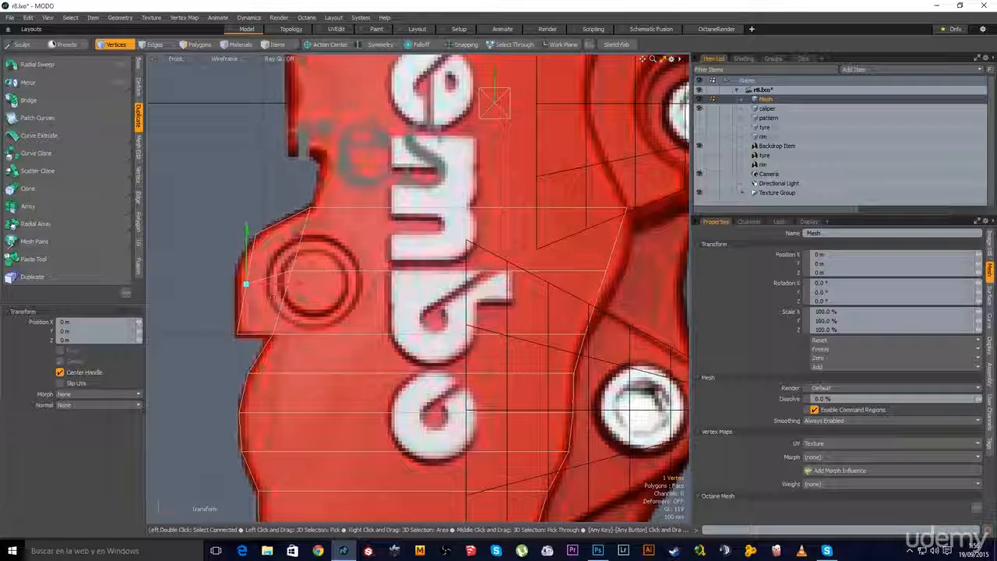
pyautogui.moveTo(299, 284); pyautogui.dragTo(297, 283)
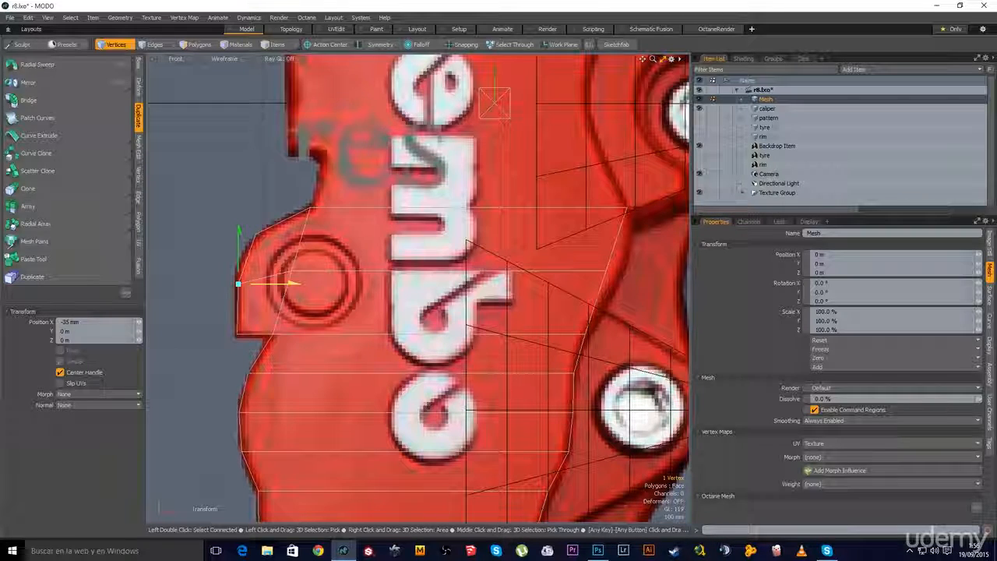
pyautogui.press('space')
# Slide the new loop's right vertex out onto the caliper outline
pyautogui.press('space')
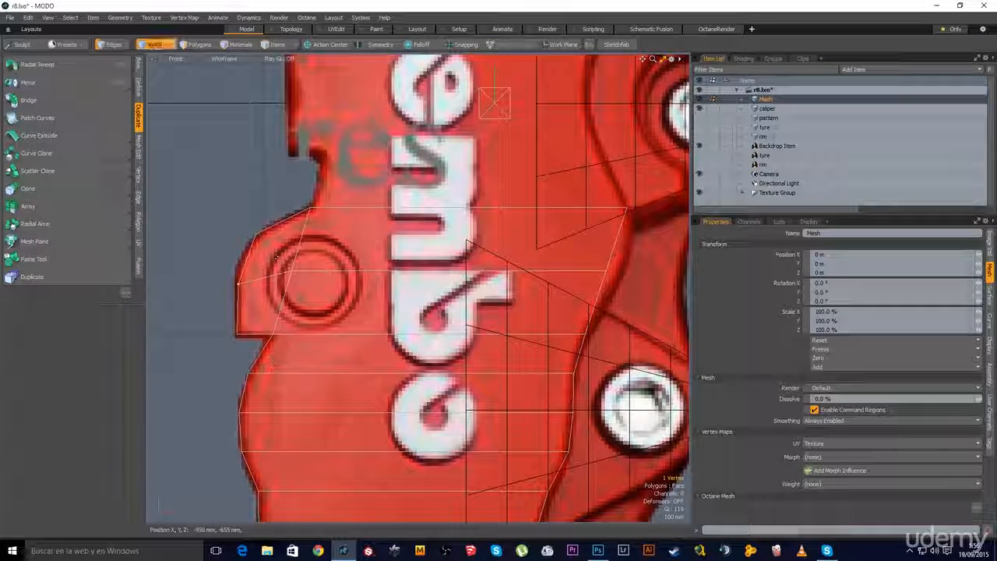
pyautogui.press('space')
pyautogui.press('space')
pyautogui.click(606, 271)
pyautogui.press('w')
pyautogui.moveTo(665, 270); pyautogui.dragTo(675, 270)
pyautogui.press('space')
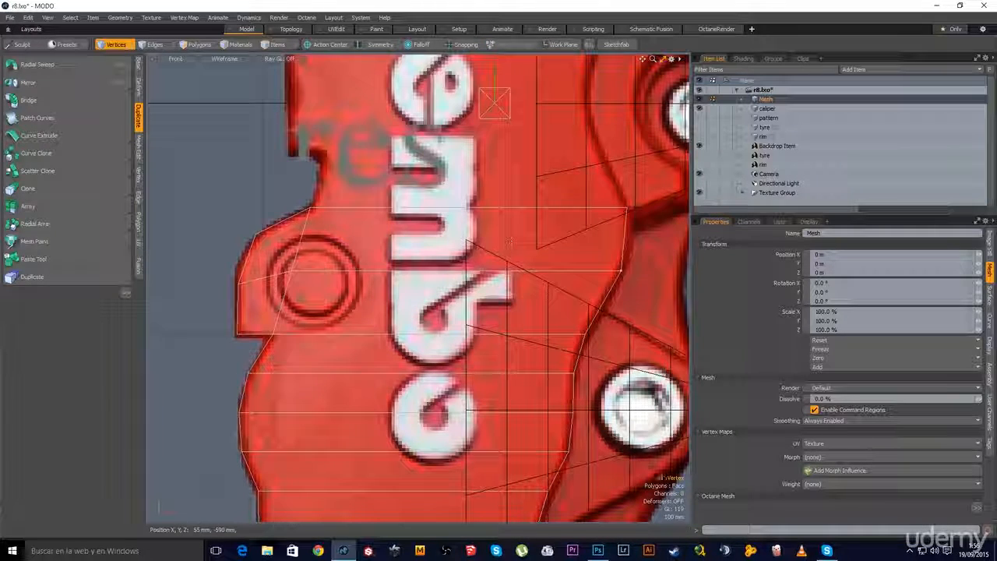
pyautogui.press('space')
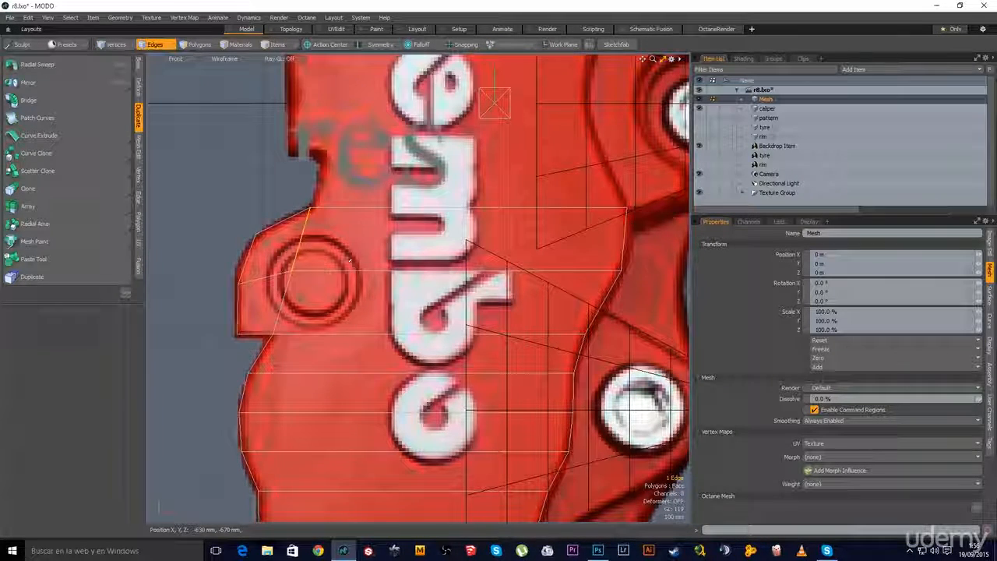
# Cut another loop across the lug and push its right-edge vertex 25 mm outward
pyautogui.hotkey('alt', 'c')
pyautogui.click(351, 263)
pyautogui.press('space')
pyautogui.press('space')
pyautogui.press('space')
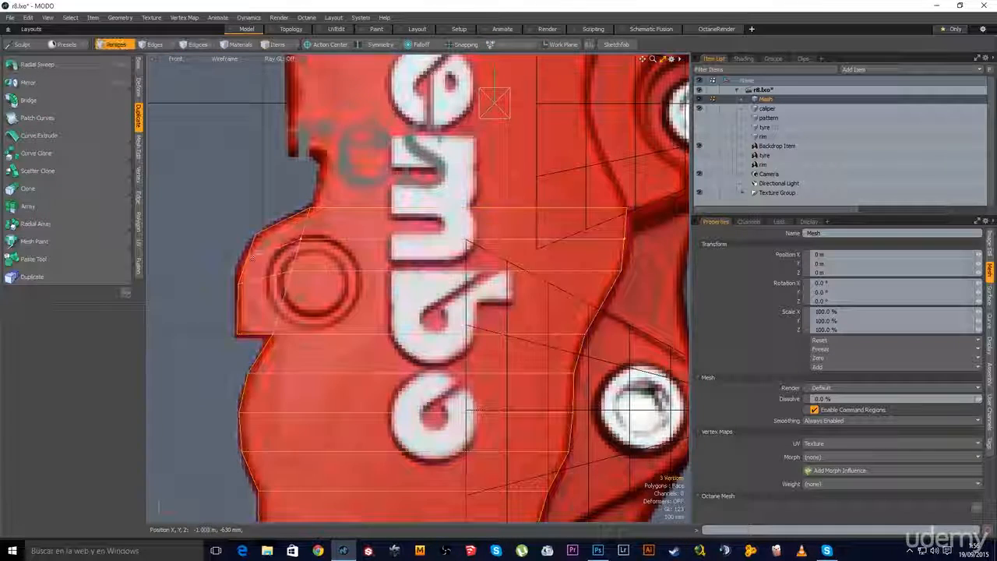
pyautogui.click(247, 259)
pyautogui.press('w')
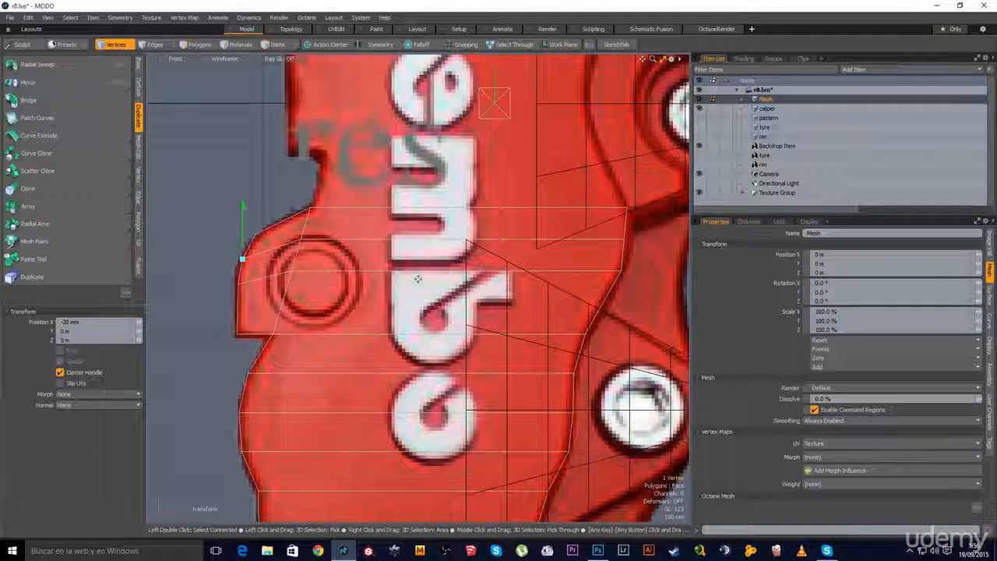
pyautogui.press('space')
pyautogui.click(624, 239)
pyautogui.press('w')
pyautogui.moveTo(646, 245); pyautogui.dragTo(656, 238)
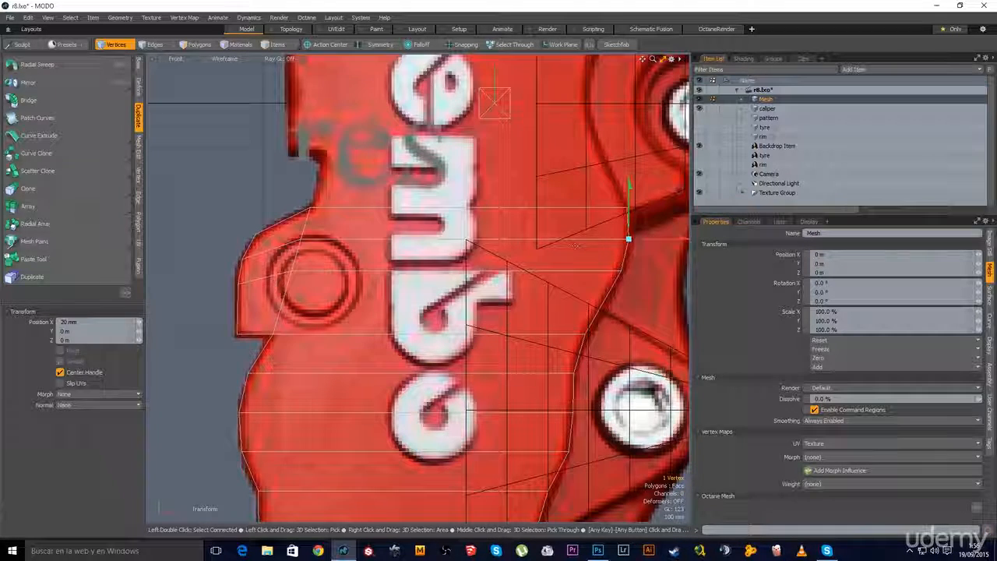
pyautogui.press('space')
pyautogui.press('space')
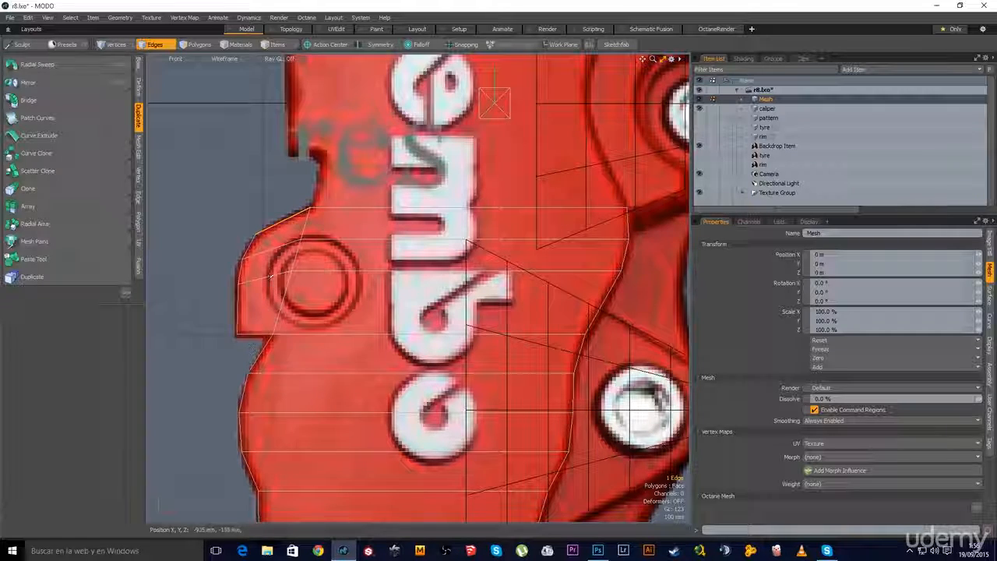
# Raise a vertex on the upper-left outline slightly to trace the caliper edge
pyautogui.hotkey('alt', 'c')
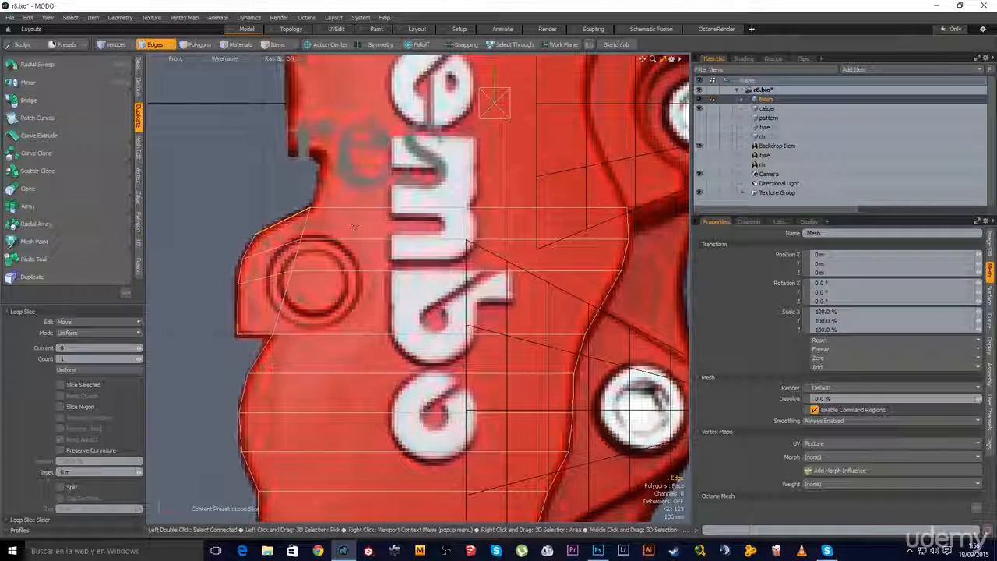
pyautogui.press('space')
pyautogui.press('space')
pyautogui.press('space')
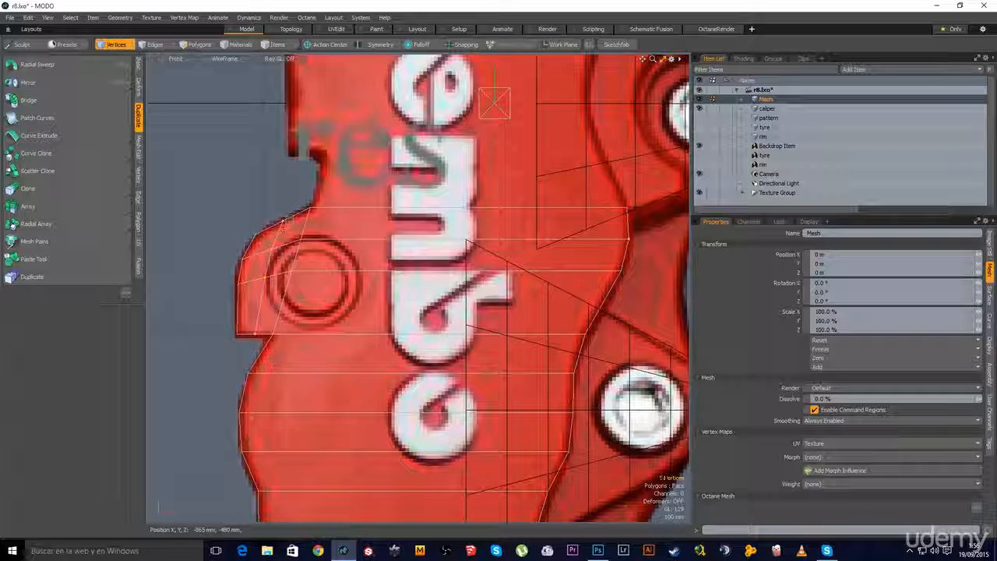
pyautogui.click(283, 219)
pyautogui.press('w')
pyautogui.moveTo(285, 205); pyautogui.dragTo(285, 201)
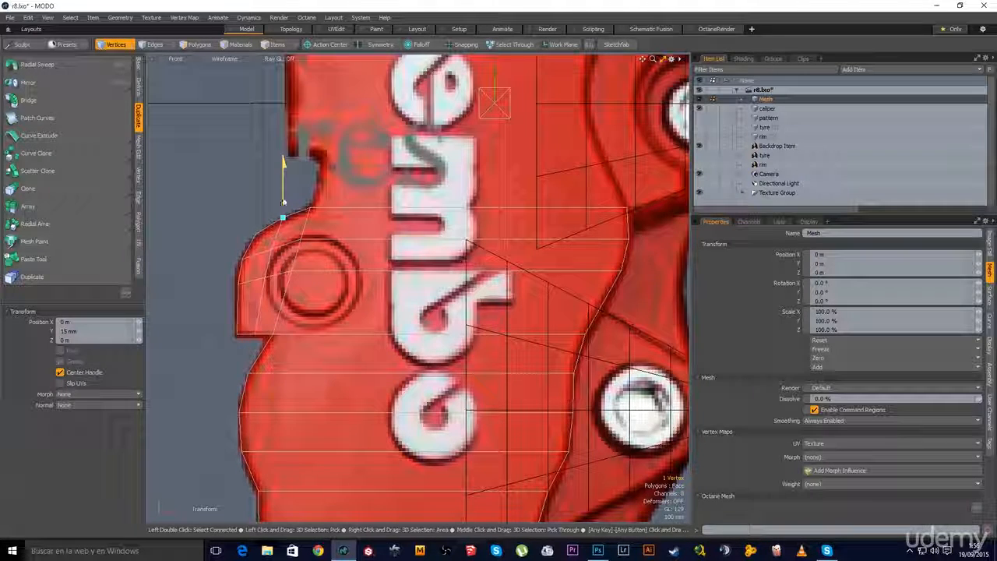
pyautogui.press('space')
pyautogui.click(209, 333)
# Extend the mesh's top edge upward with Edge Extend
pyautogui.scroll(-5, 370, 343)
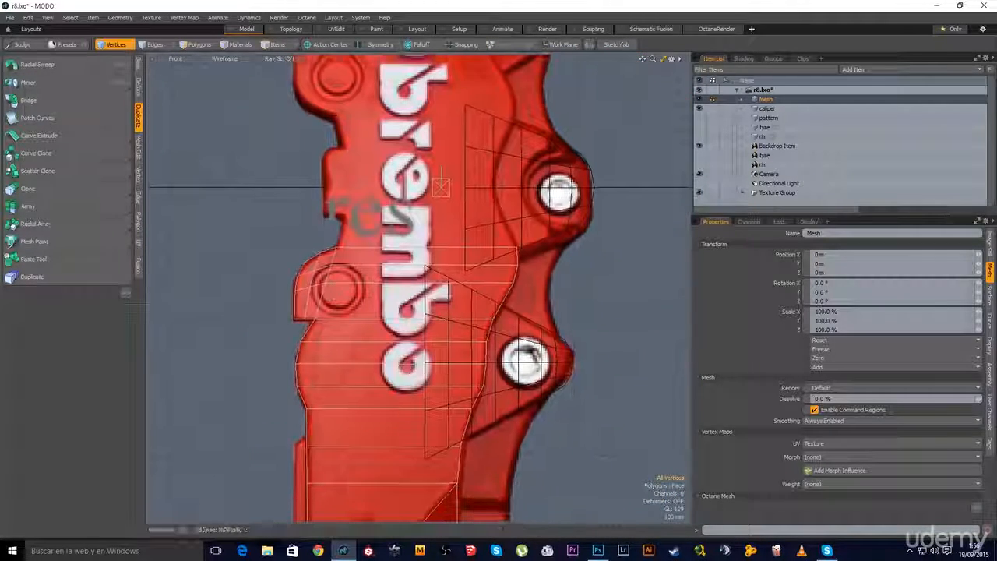
pyautogui.scroll(-1, 370, 342)
pyautogui.keyDown('alt'); pyautogui.moveTo(370, 343); pyautogui.dragTo(308, 338); pyautogui.keyUp('alt')
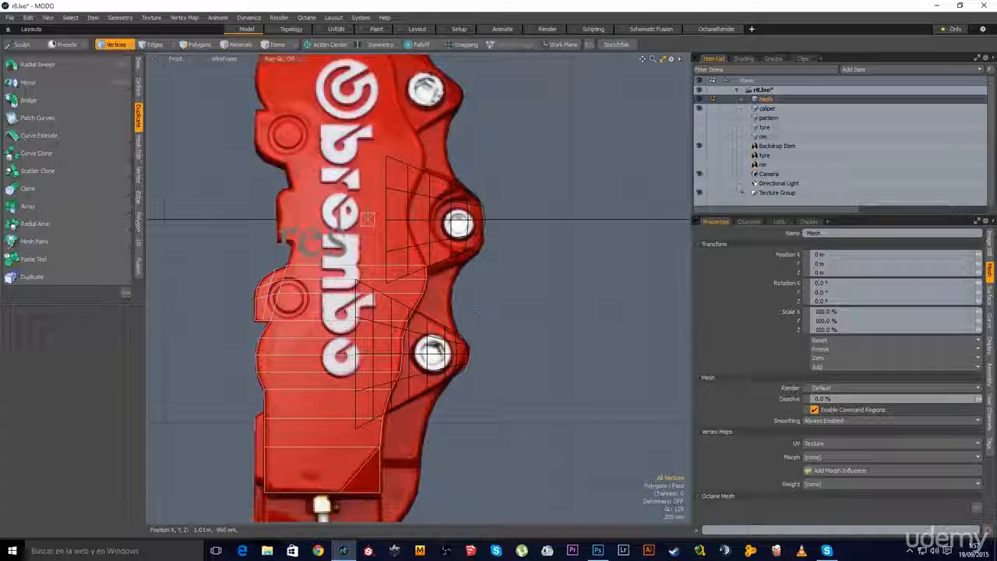
pyautogui.press('space')
pyautogui.click(330, 265)
pyautogui.scroll(3, 338, 267)
pyautogui.keyDown('alt'); pyautogui.moveTo(338, 268); pyautogui.dragTo(367, 296); pyautogui.keyUp('alt')
pyautogui.press('z')
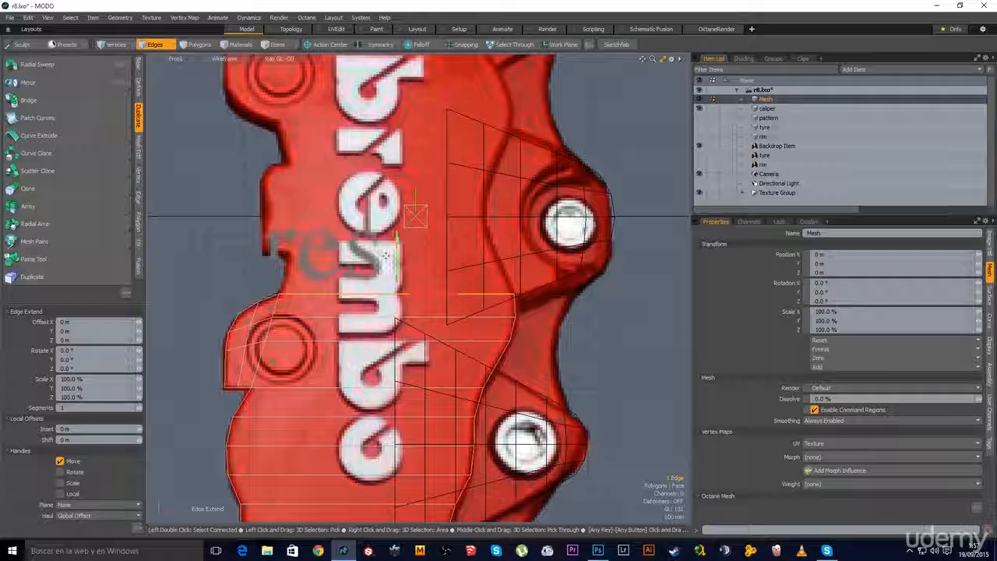
pyautogui.press('space')
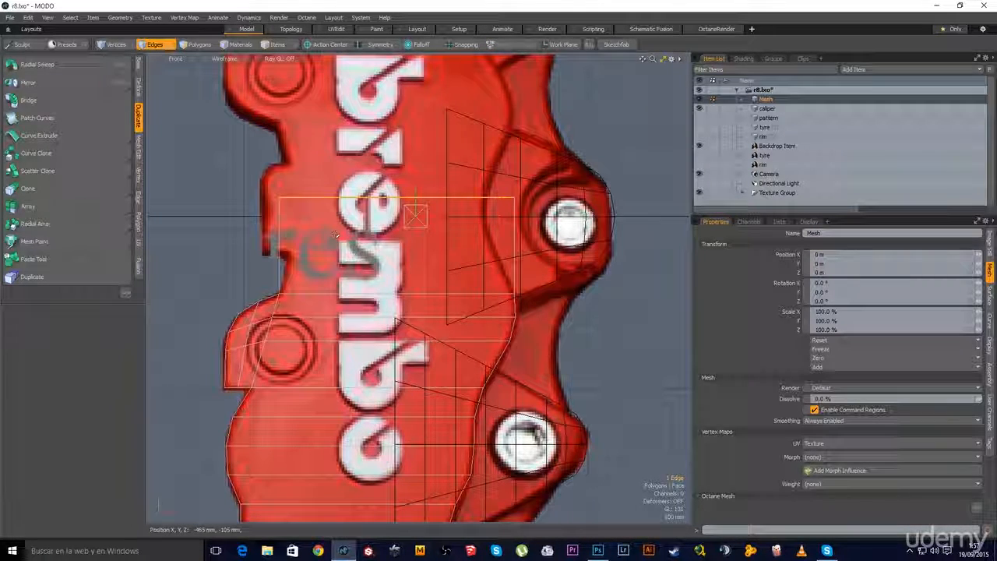
# Level the new top edge to one height with Vertex Set Position on Y
pyautogui.click(139, 181)
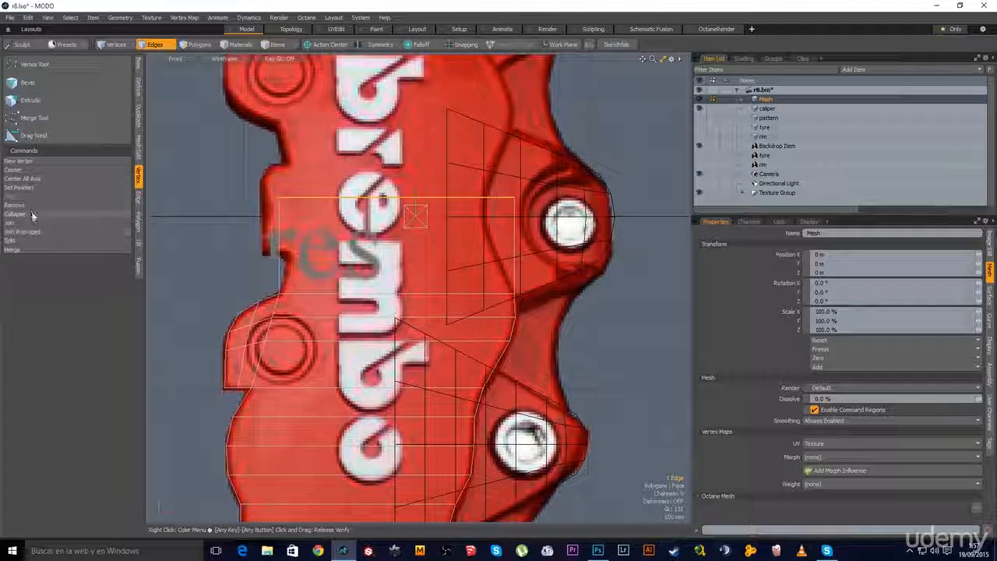
pyautogui.click(31, 189)
pyautogui.moveTo(856, 350); pyautogui.dragTo(623, 322)
pyautogui.click(623, 340)
pyautogui.click(708, 339)
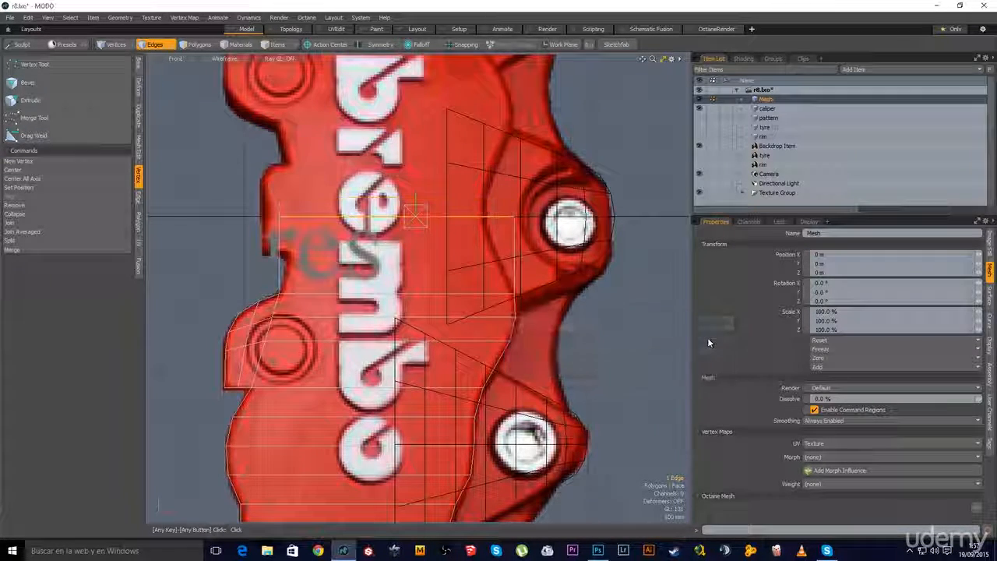
# Cut a loop slice through the newly extended faces
pyautogui.press('3')
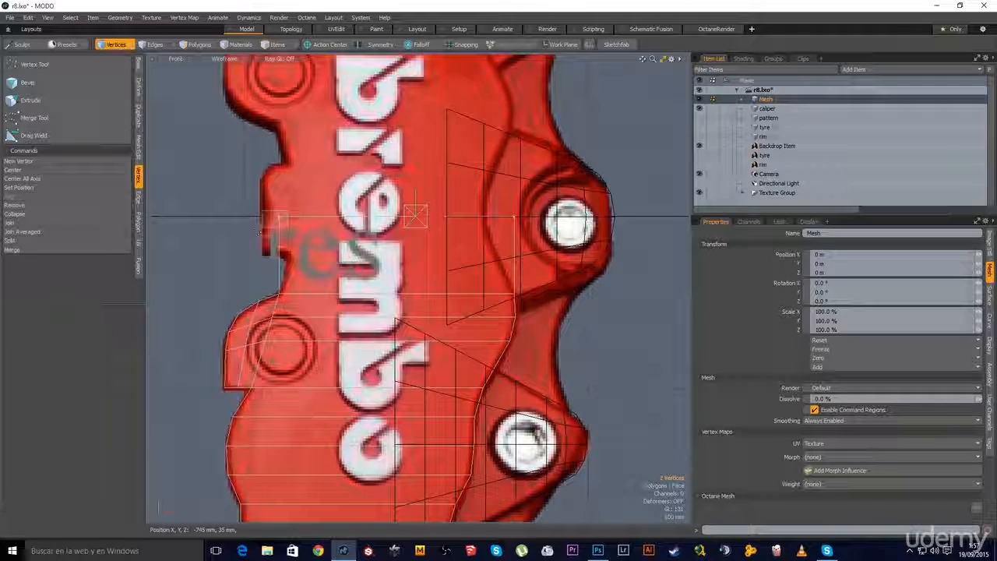
pyautogui.press('2')
pyautogui.hotkey('alt', 'c')
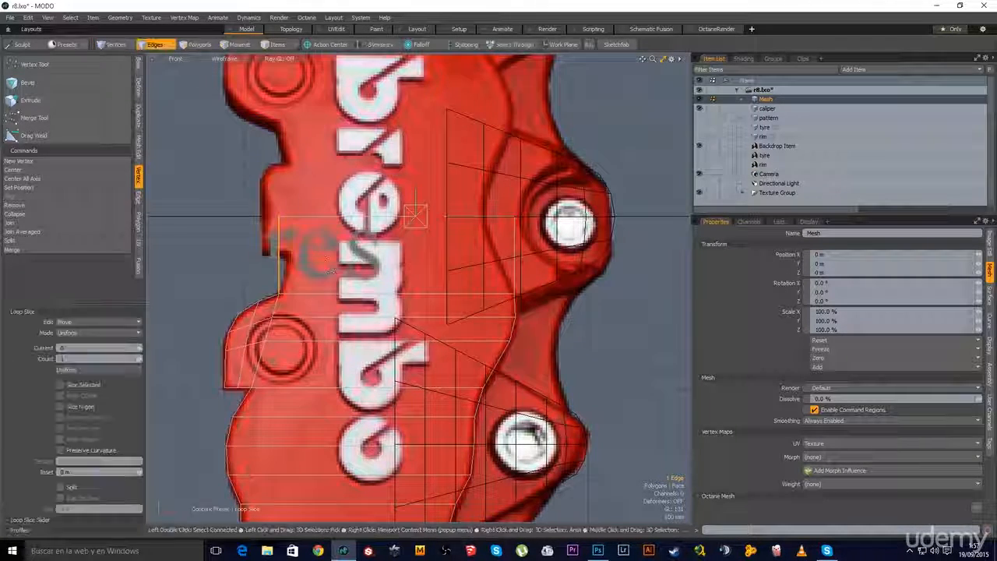
pyautogui.scroll(2, 275, 248)
pyautogui.press('space')
pyautogui.press('space')
pyautogui.press('space')
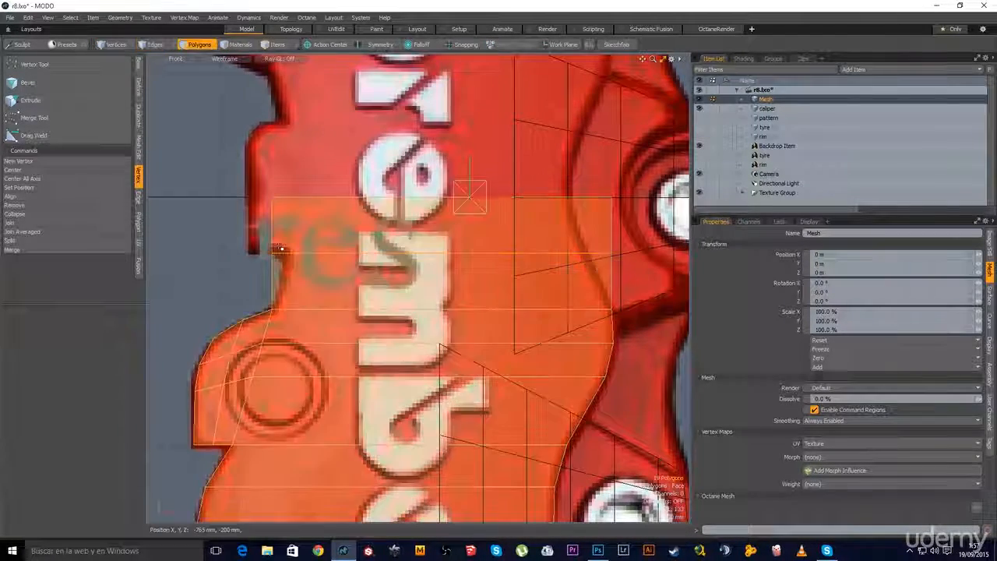
# Slide two left vertices of the new slice right, 65 mm and 10 mm, onto the outline
pyautogui.click(274, 251)
pyautogui.press('w')
pyautogui.moveTo(299, 257); pyautogui.dragTo(314, 257)
pyautogui.press('space')
pyautogui.click(273, 197)
pyautogui.press('w')
pyautogui.moveTo(306, 200); pyautogui.dragTo(308, 199)
pyautogui.press('space')
# Pull the two right-side vertices left to match the caliper outline
pyautogui.keyDown('alt'); pyautogui.moveTo(623, 327); pyautogui.dragTo(547, 321); pyautogui.keyUp('alt')
pyautogui.click(484, 251)
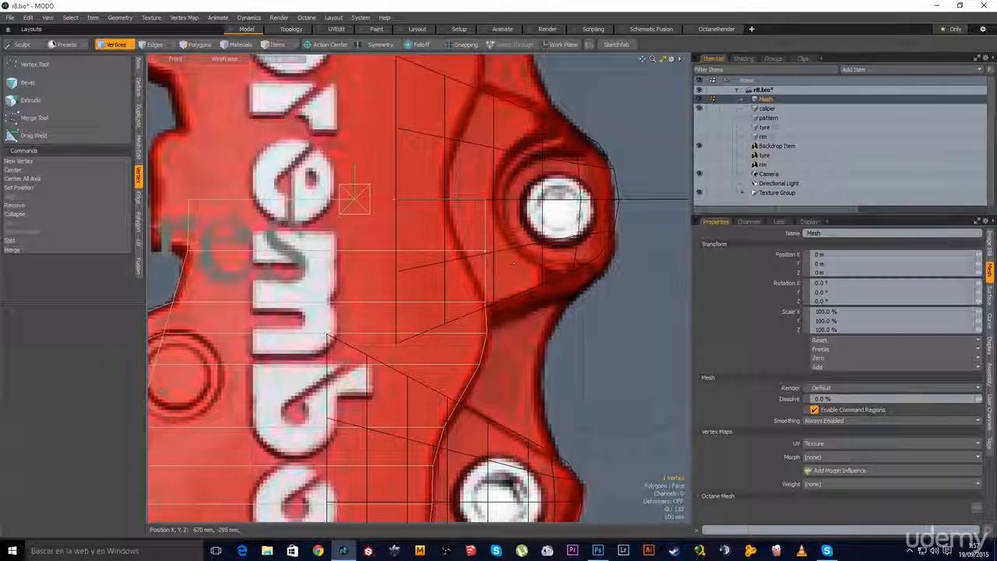
pyautogui.press('w')
pyautogui.moveTo(516, 251); pyautogui.dragTo(502, 252)
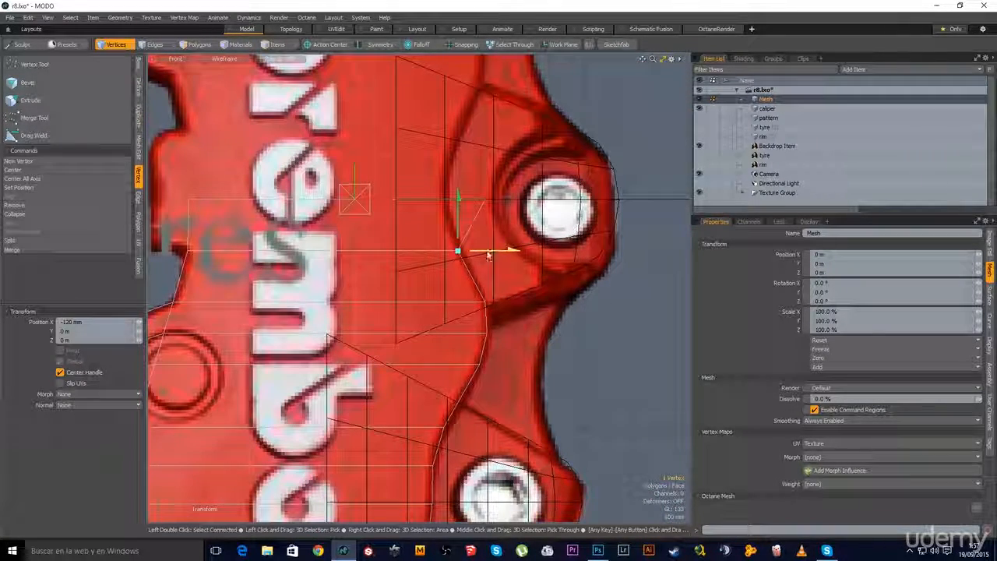
pyautogui.press('space')
pyautogui.click(484, 200)
pyautogui.press('w')
pyautogui.moveTo(485, 201); pyautogui.dragTo(451, 200)
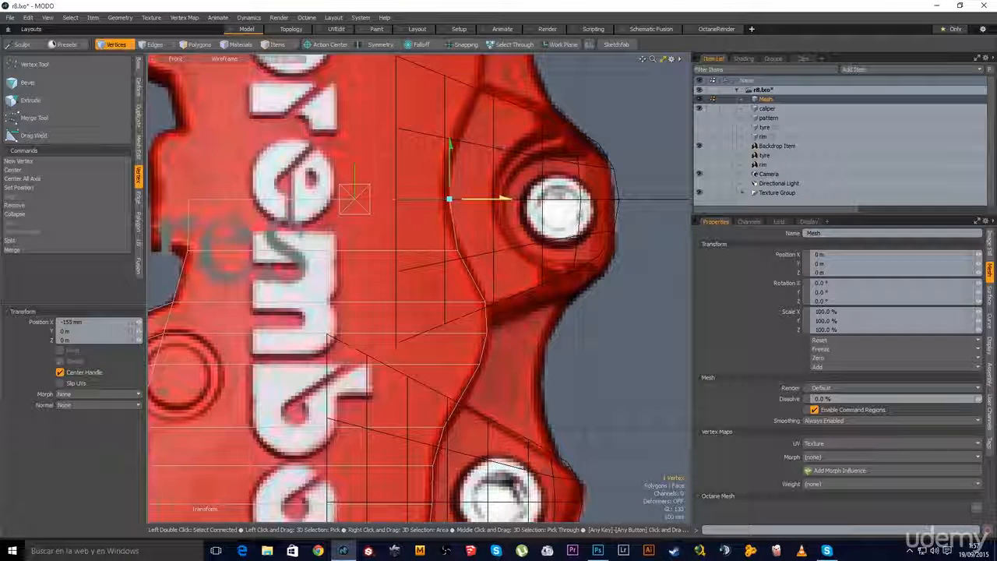
pyautogui.press('space')
pyautogui.click(483, 247)
# Extend the vertical edge at the left notch leftward, flattening and positioning it
pyautogui.scroll(-2, 476, 335)
pyautogui.keyDown('alt'); pyautogui.moveTo(450, 329); pyautogui.dragTo(572, 362); pyautogui.keyUp('alt')
pyautogui.scroll(2, 396, 299)
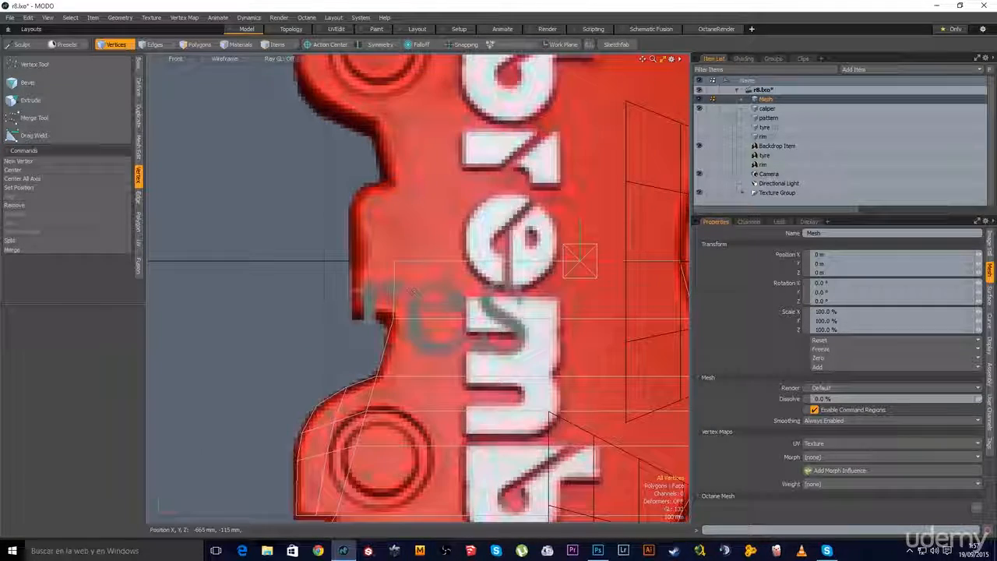
pyautogui.press('2')
pyautogui.click(394, 297)
pyautogui.press('x')
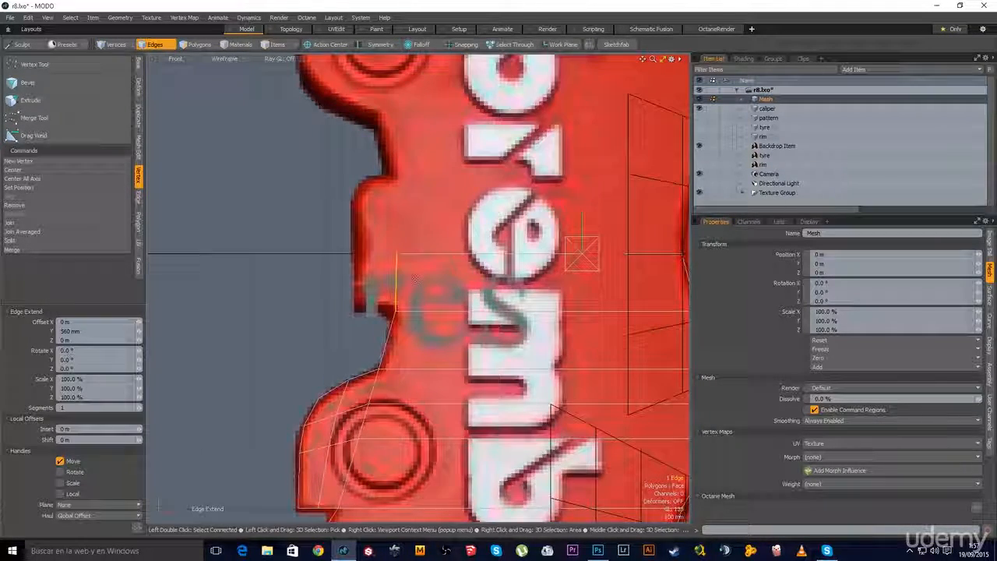
pyautogui.moveTo(420, 282); pyautogui.dragTo(392, 283)
pyautogui.press('r')
pyautogui.press('w')
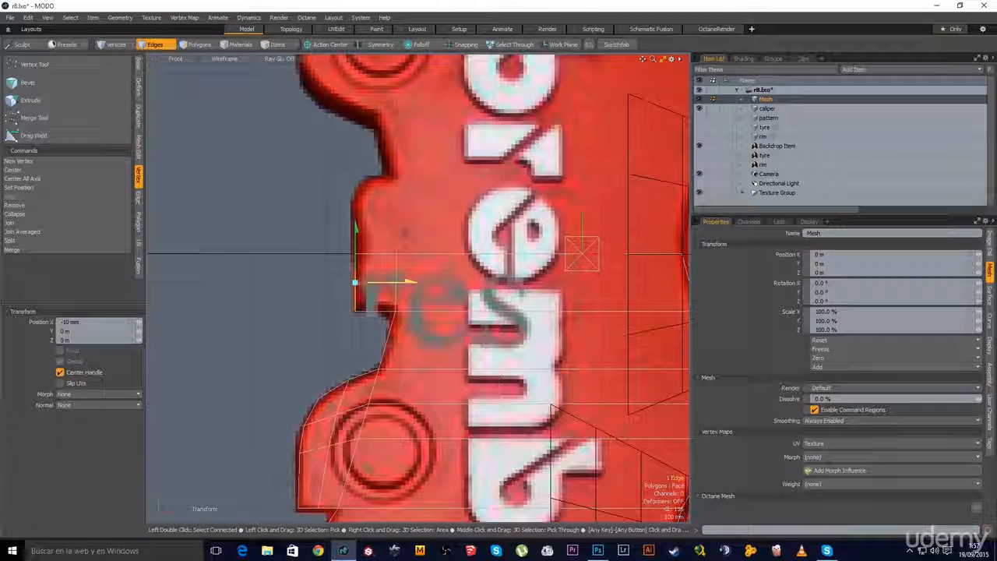
pyautogui.press('space')
pyautogui.click(409, 331)
# Raise the notch's bottom edge slightly and shift its vertical edge 10 mm right
pyautogui.keyDown('alt'); pyautogui.keyDown('shift'); pyautogui.moveTo(409, 331); pyautogui.dragTo(376, 306); pyautogui.keyUp('shift'); pyautogui.keyUp('alt')
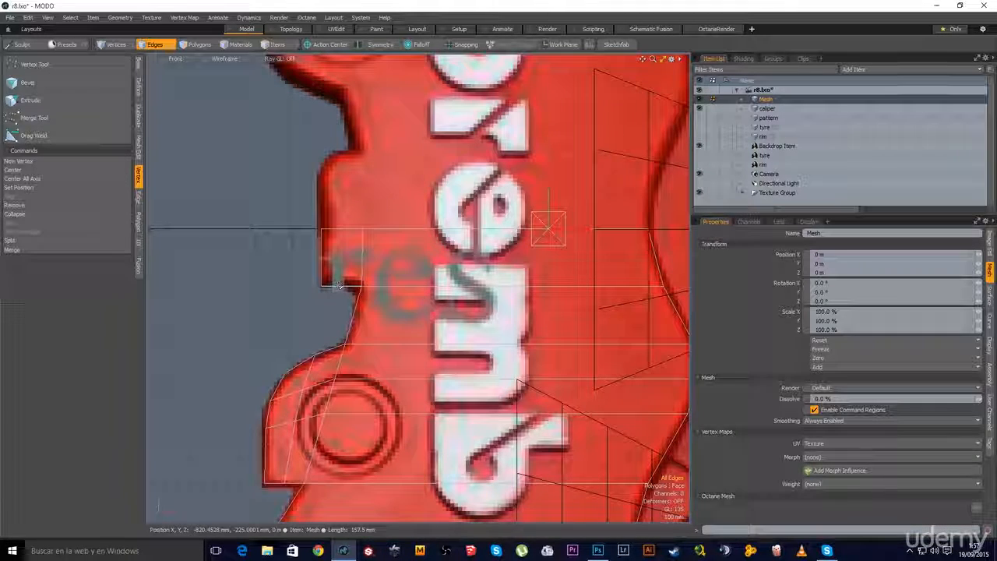
pyautogui.click(342, 287)
pyautogui.press('w')
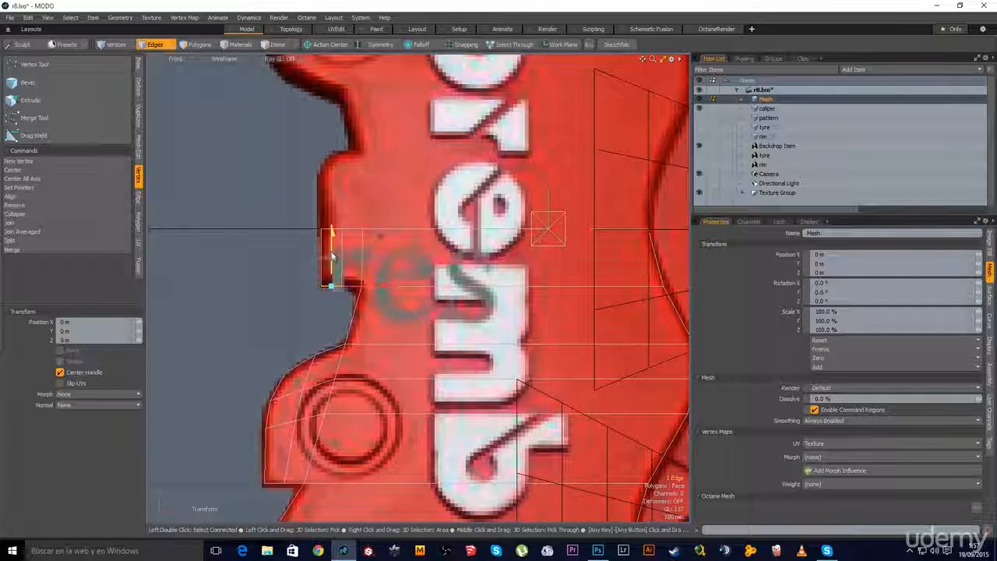
pyautogui.moveTo(333, 232); pyautogui.dragTo(333, 228)
pyautogui.press('q')
pyautogui.click(341, 245)
pyautogui.press('w')
pyautogui.moveTo(379, 258); pyautogui.dragTo(382, 259)
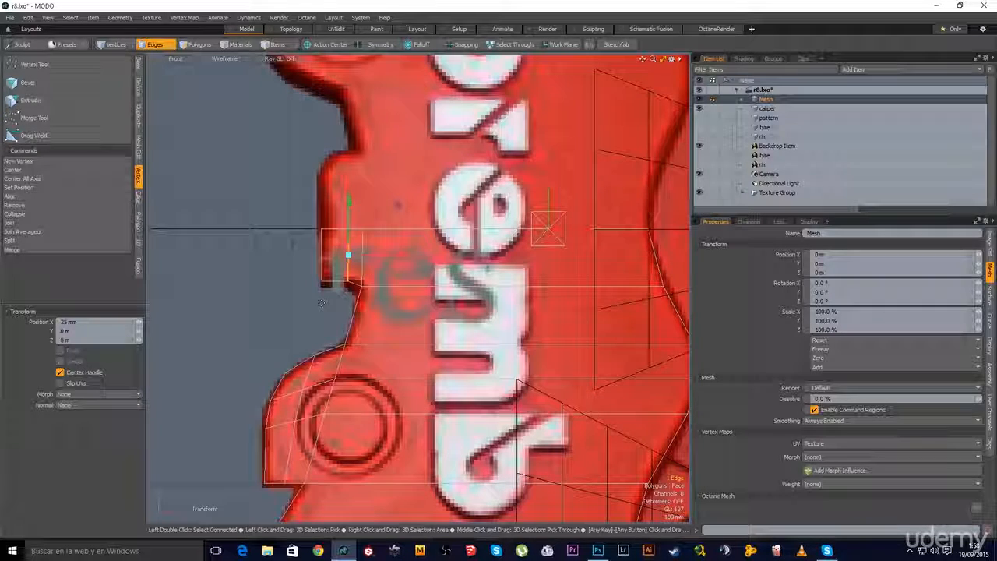
# Finish the notch edge move and select an edge on the caliper mesh
pyautogui.press('q')
pyautogui.scroll(-3, 447, 343)
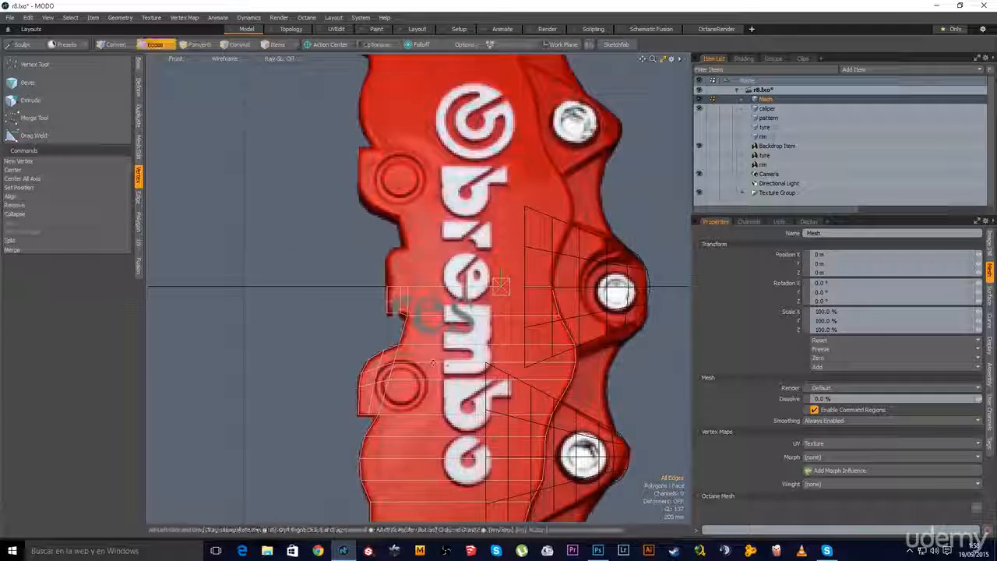
pyautogui.keyDown('alt'); pyautogui.keyDown('shift'); pyautogui.moveTo(450, 365); pyautogui.dragTo(382, 270); pyautogui.keyUp('shift'); pyautogui.keyUp('alt')
pyautogui.scroll(-2, 370, 305)
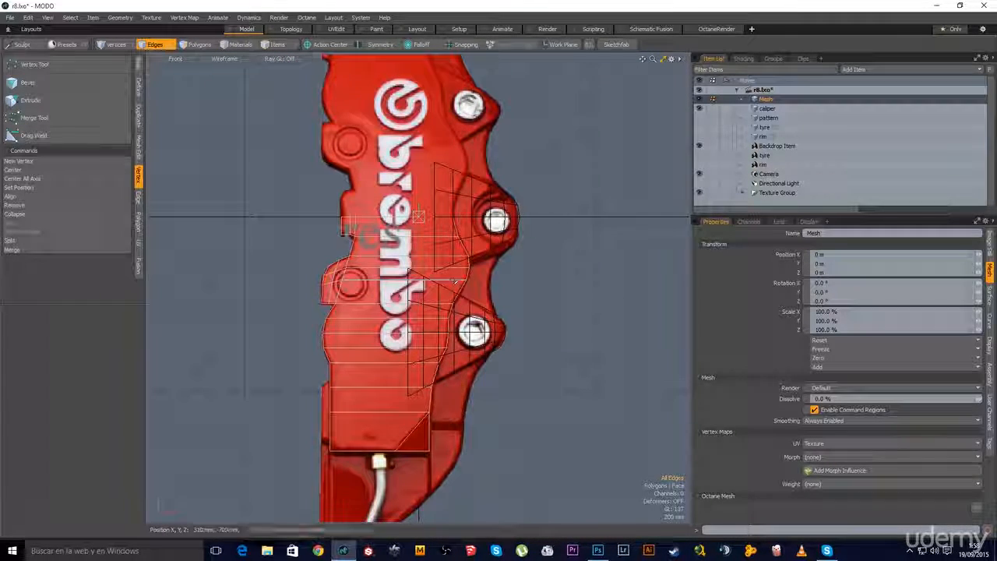
pyautogui.click(371, 413)
pyautogui.keyDown('alt'); pyautogui.moveTo(487, 408); pyautogui.dragTo(502, 371); pyautogui.keyUp('alt')
pyautogui.scroll(1, 502, 371)
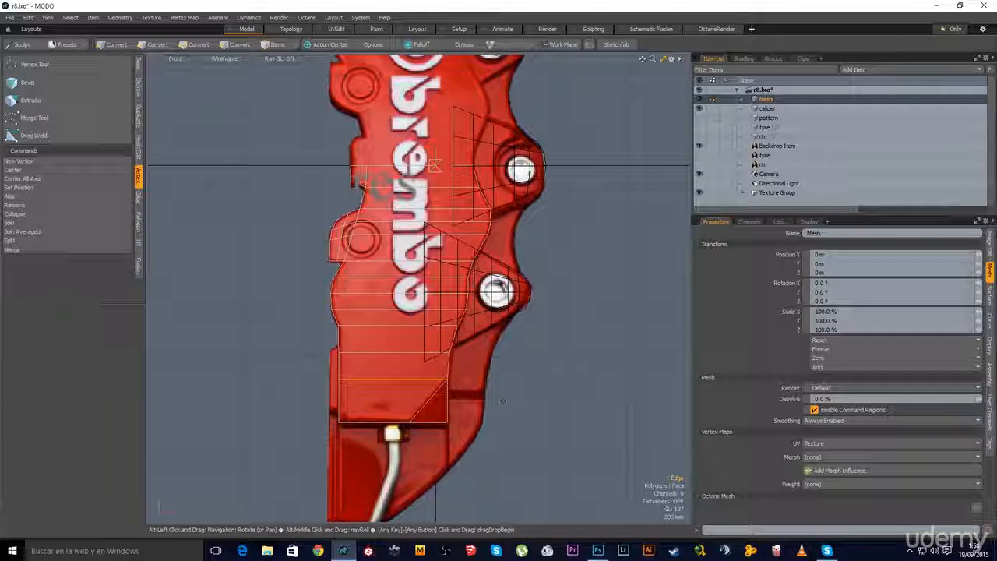
# Loop-slice the caliper mesh with Count raised to 4 evenly spaced cuts
pyautogui.hotkey('alt', 'c')
pyautogui.click(234, 379)
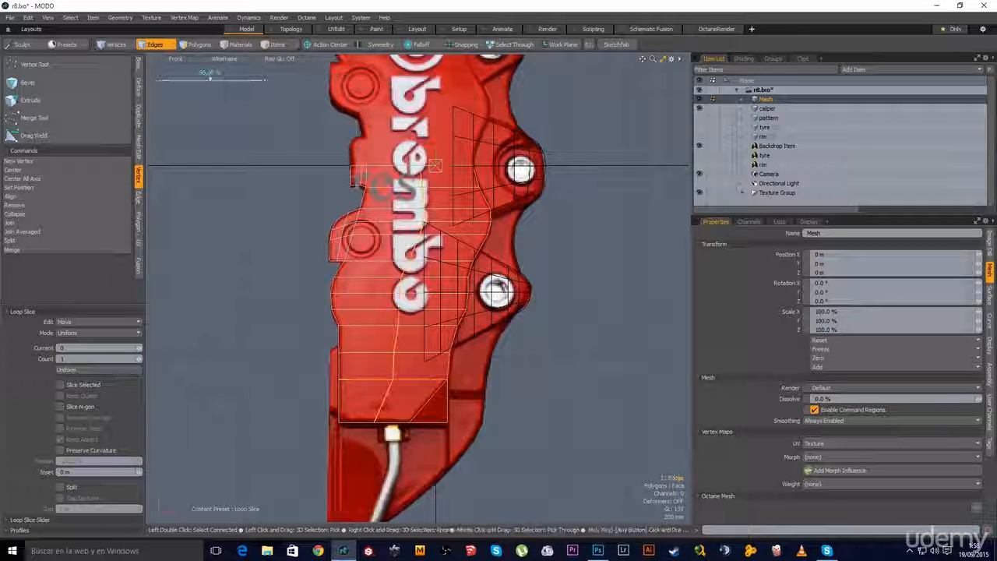
pyautogui.click(141, 358)
pyautogui.click(141, 358)
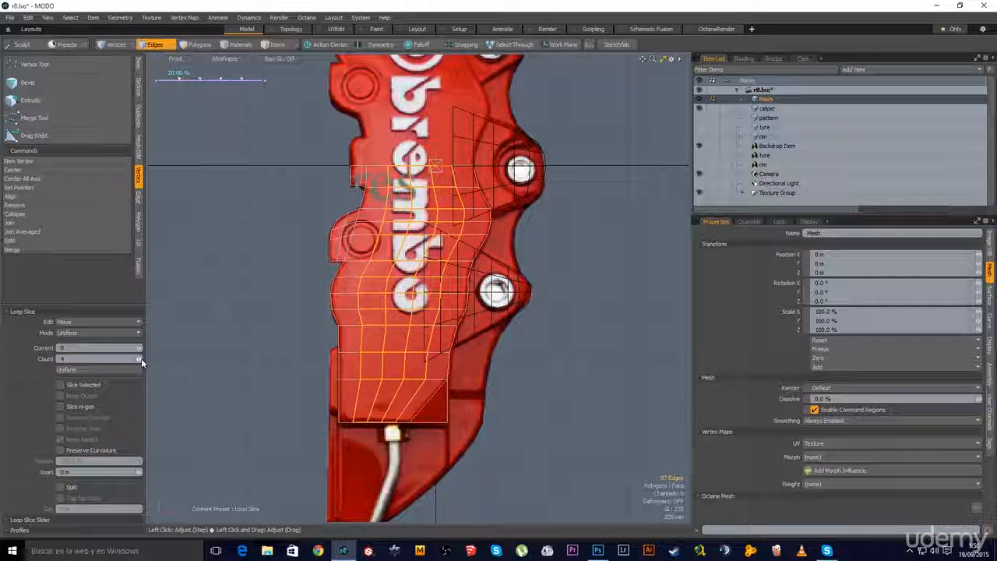
pyautogui.press('space')
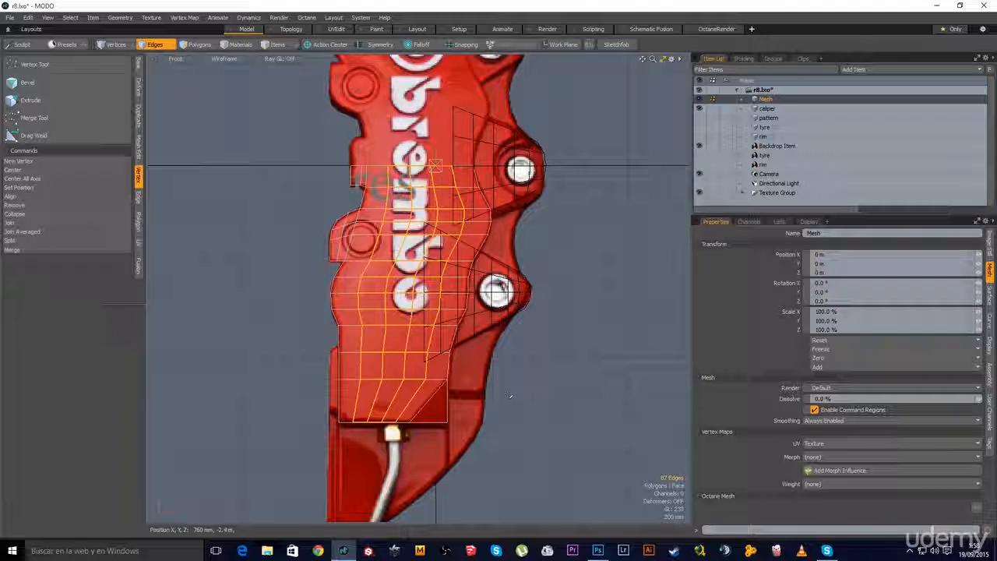
pyautogui.click(509, 395)
pyautogui.scroll(-4, 508, 395)
pyautogui.keyDown('alt'); pyautogui.moveTo(487, 360); pyautogui.dragTo(481, 376); pyautogui.keyUp('alt')
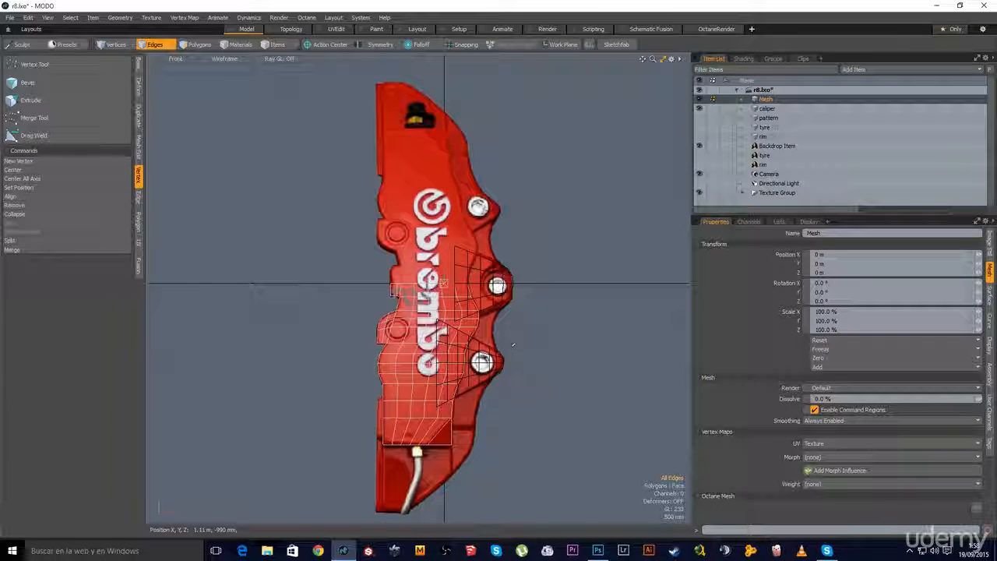
# Bevel the 12 polygons around the left lug hole with a 6 mm inset, Group Polygons on
pyautogui.press('3')
pyautogui.moveTo(516, 251); pyautogui.dragTo(335, 467, button='right')
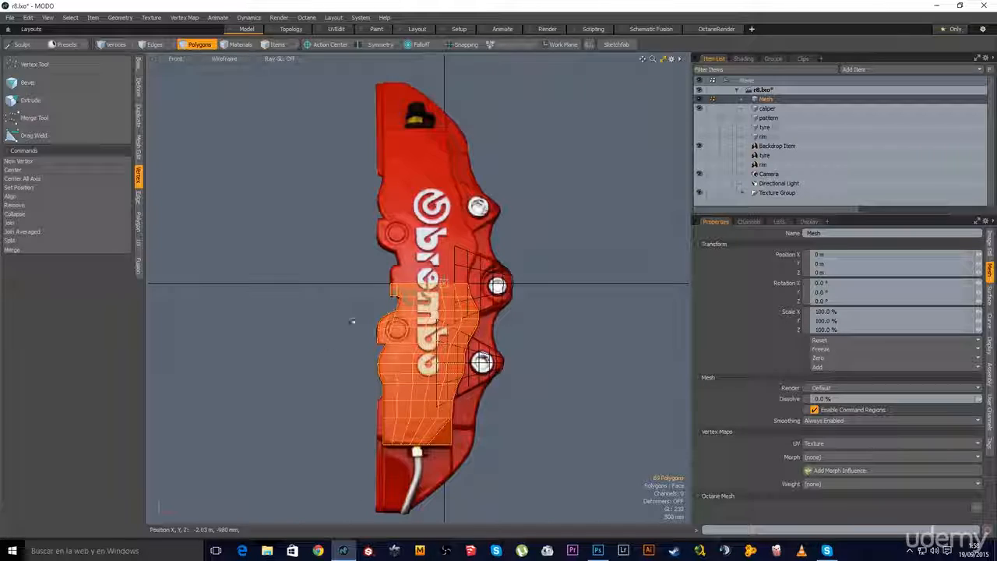
pyautogui.keyDown('alt'); pyautogui.keyDown('shift'); pyautogui.moveTo(409, 297); pyautogui.dragTo(360, 321); pyautogui.keyUp('shift'); pyautogui.keyUp('alt')
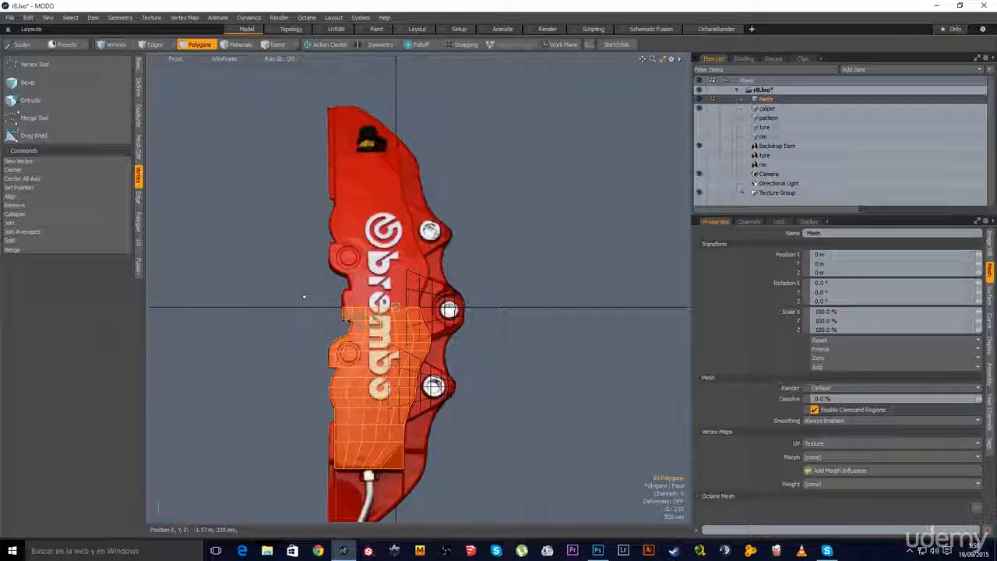
pyautogui.click(305, 301)
pyautogui.keyDown('alt'); pyautogui.keyDown('shift'); pyautogui.moveTo(308, 376); pyautogui.dragTo(303, 347); pyautogui.keyUp('shift'); pyautogui.keyUp('alt')
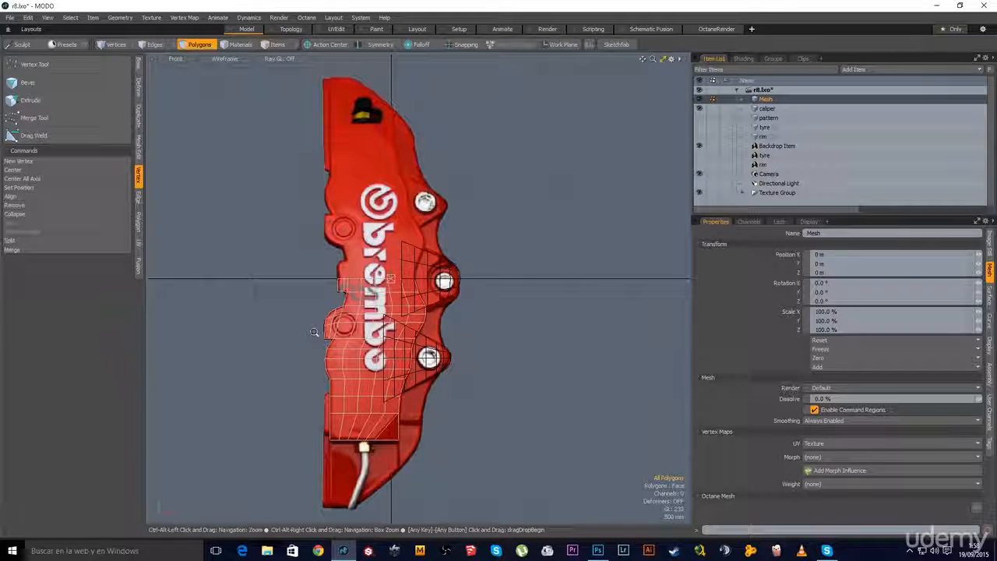
pyautogui.moveTo(328, 335)
pyautogui.keyDown('ctrl'); pyautogui.keyDown('alt'); pyautogui.mouseDown()
pyautogui.moveTo(407, 335)
pyautogui.moveTo(391, 335)
pyautogui.mouseUp(); pyautogui.keyUp('alt'); pyautogui.keyUp('ctrl')
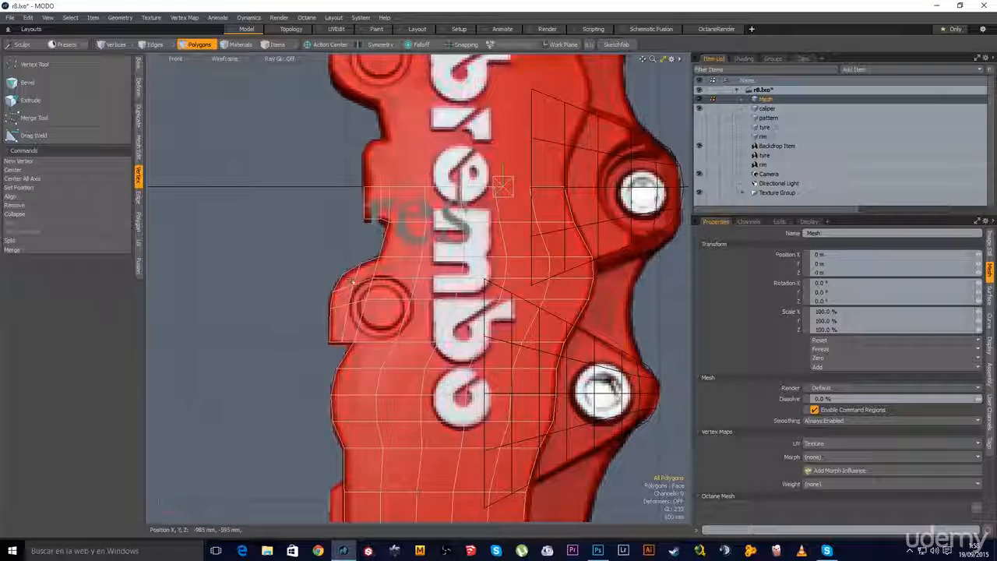
pyautogui.click(378, 329)
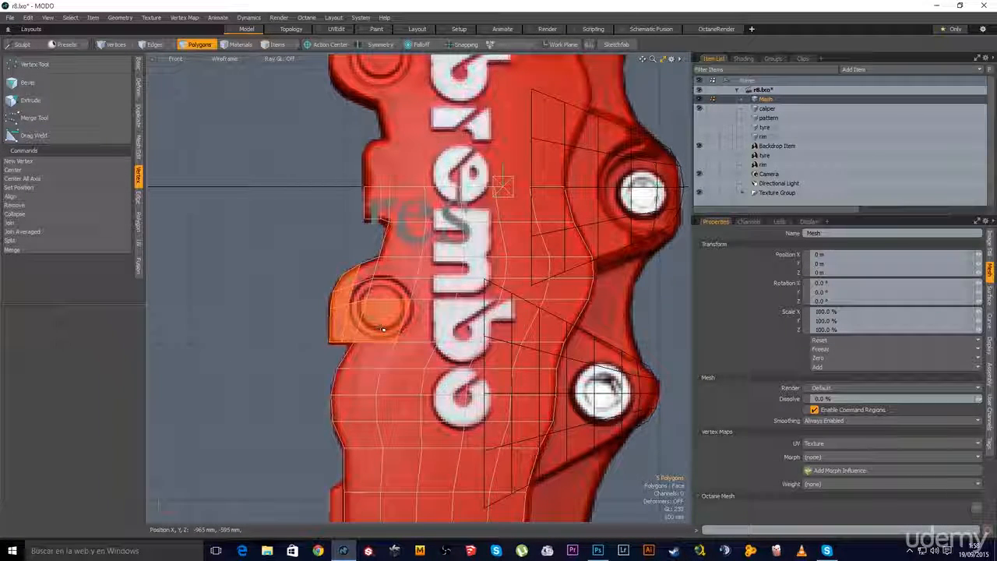
pyautogui.moveTo(421, 315)
pyautogui.mouseDown()
pyautogui.moveTo(439, 272)
pyautogui.moveTo(356, 286)
pyautogui.mouseUp()
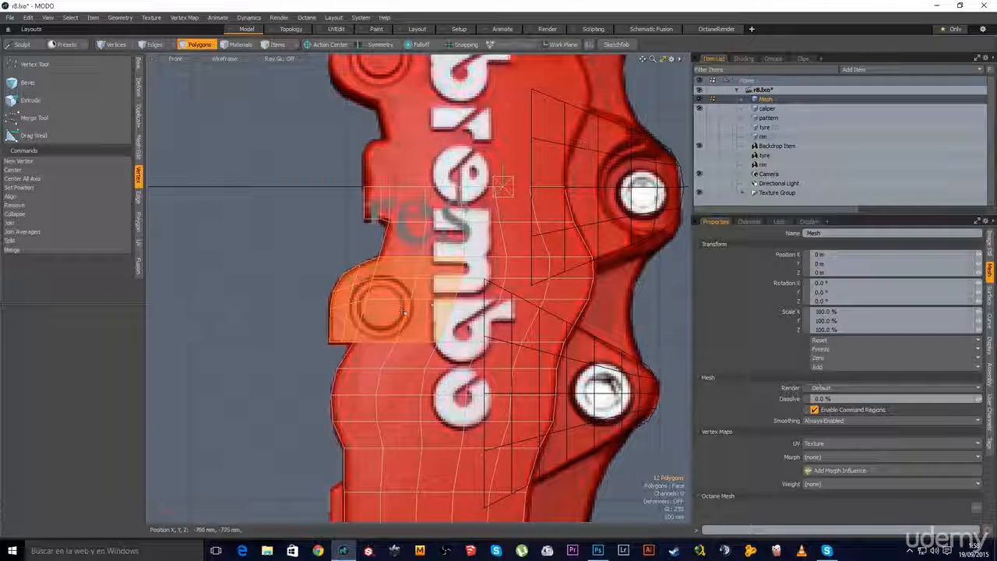
pyautogui.scroll(2, 404, 312)
pyautogui.press('b')
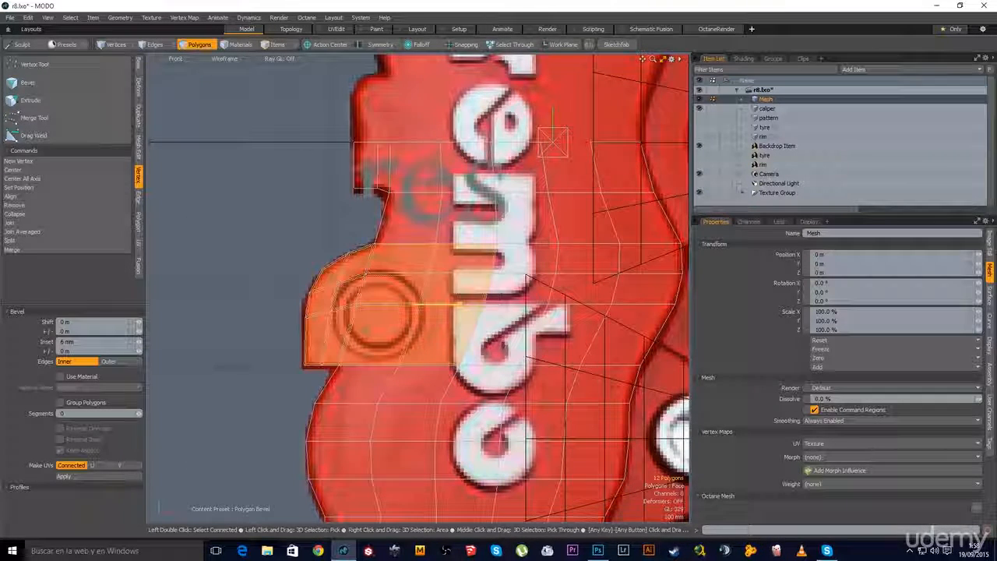
pyautogui.click(60, 402)
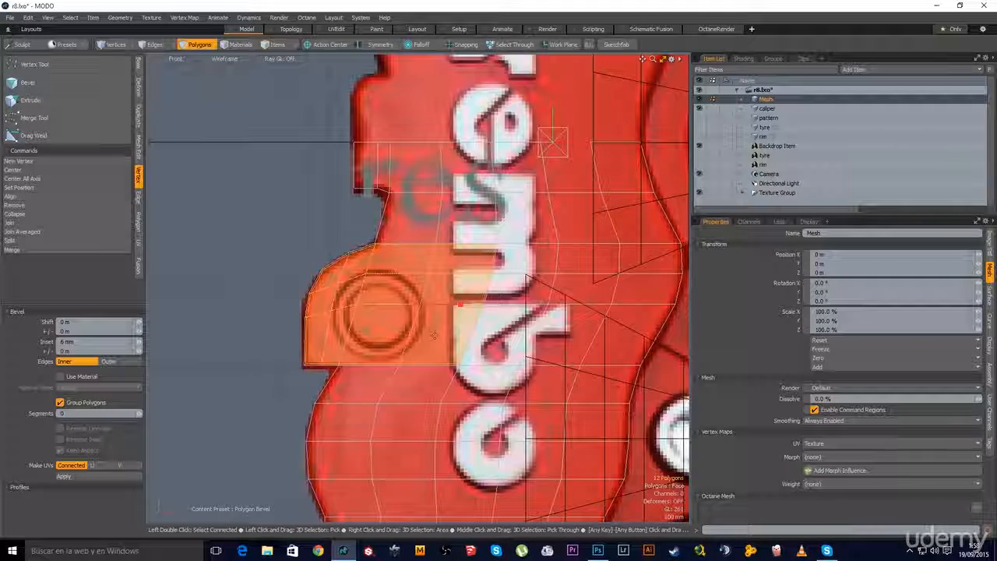
# Shrink the inset polygons and Radial Align them into a circle
pyautogui.press('r')
pyautogui.moveTo(400, 304); pyautogui.dragTo(385, 305)
pyautogui.press('space')
pyautogui.click(139, 120)
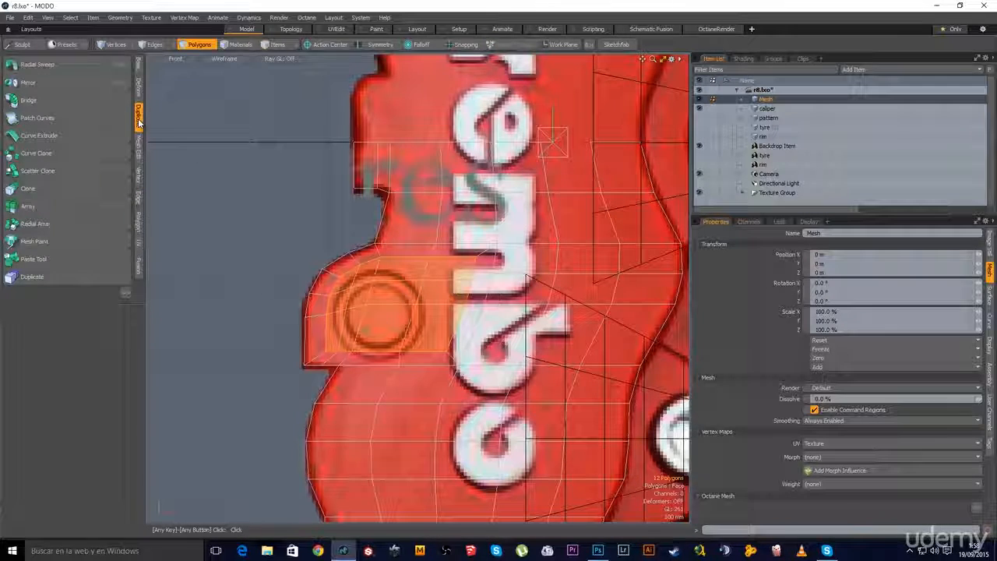
pyautogui.click(139, 87)
pyautogui.click(24, 269)
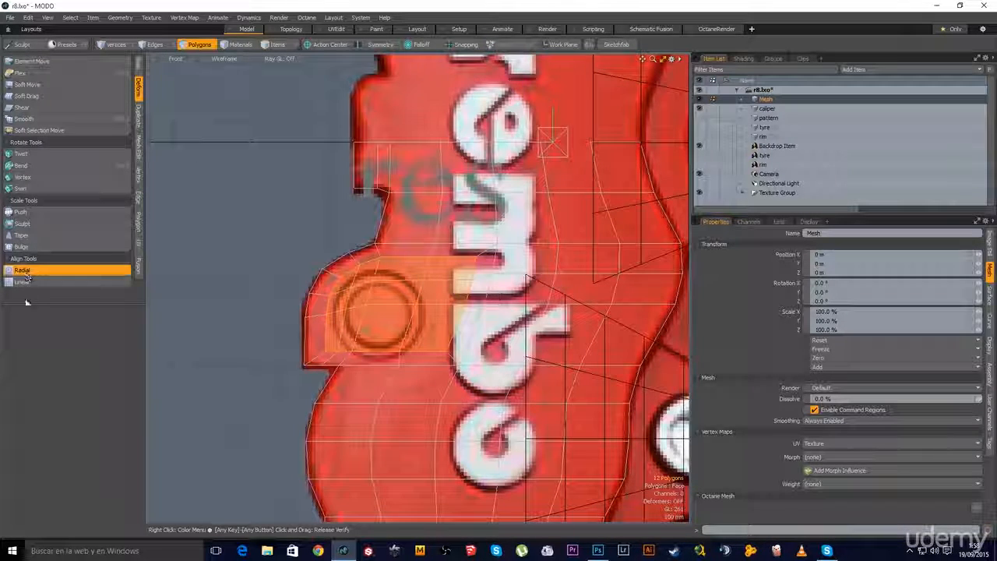
pyautogui.click(275, 267)
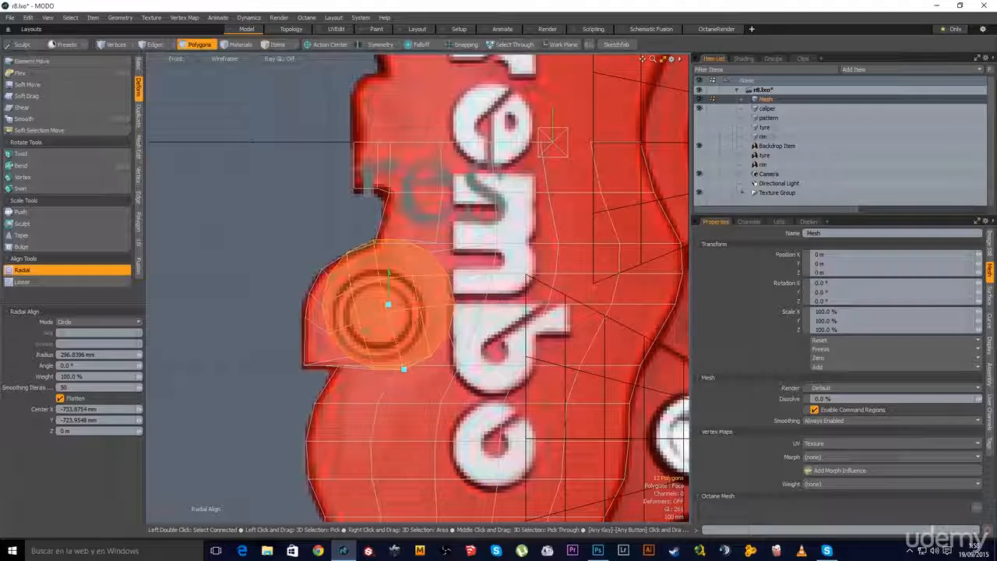
# Rotate the circle -13°, scale it to 61.5% to fit the mounting hole, then deselect
pyautogui.press('y')
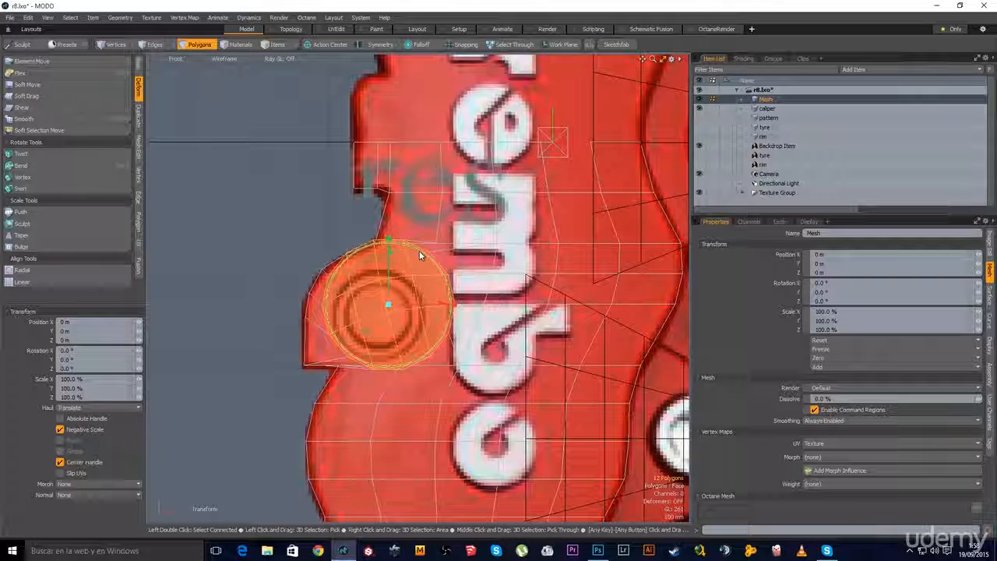
pyautogui.moveTo(418, 251); pyautogui.dragTo(430, 259)
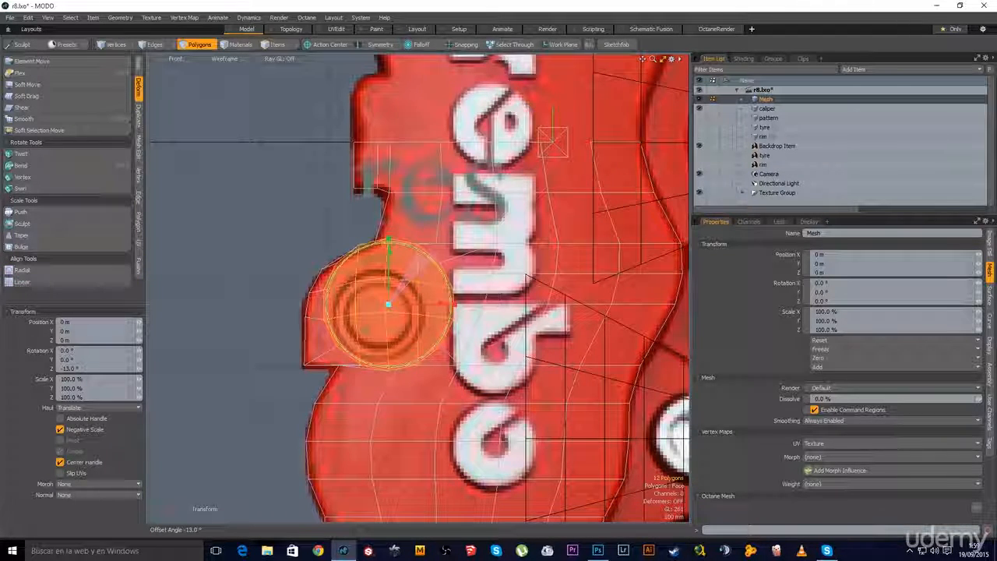
pyautogui.press('r')
pyautogui.moveTo(389, 305)
pyautogui.mouseDown()
pyautogui.moveTo(368, 304)
pyautogui.moveTo(412, 330)
pyautogui.moveTo(389, 319)
pyautogui.mouseUp()
pyautogui.press('w')
pyautogui.press('r')
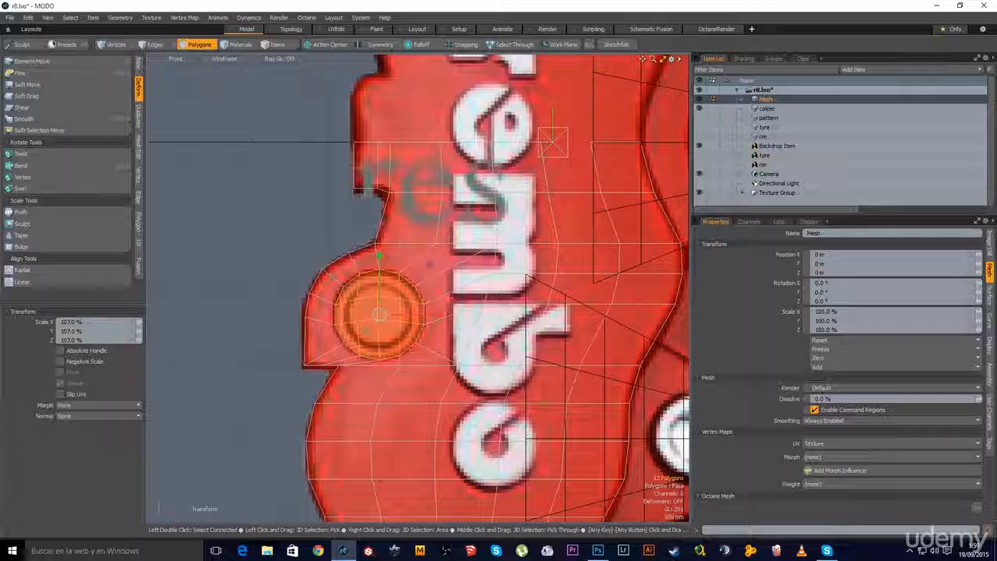
pyautogui.press('space')
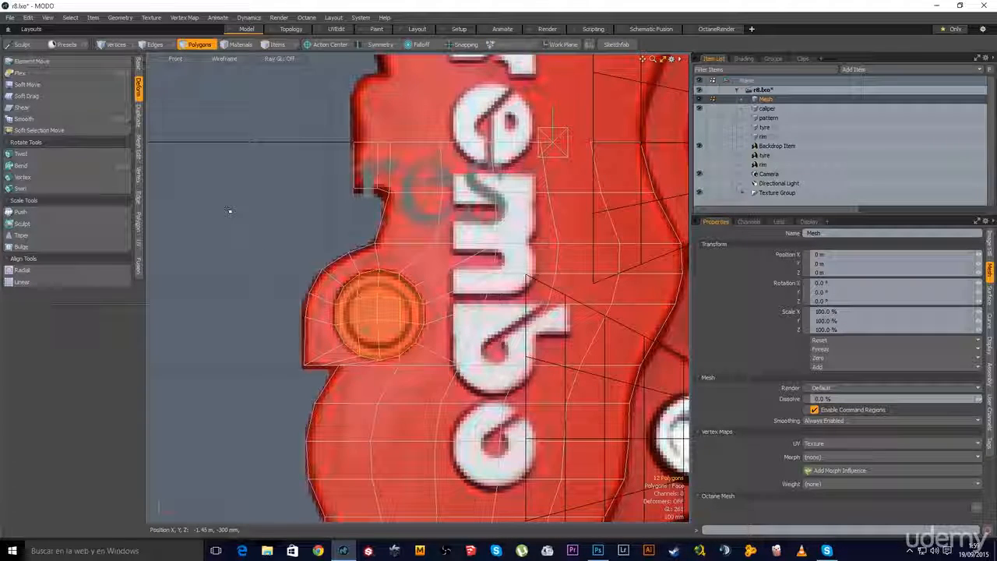
pyautogui.keyDown('alt'); pyautogui.keyDown('shift'); pyautogui.moveTo(412, 357); pyautogui.dragTo(379, 318); pyautogui.keyUp('shift'); pyautogui.keyUp('alt')
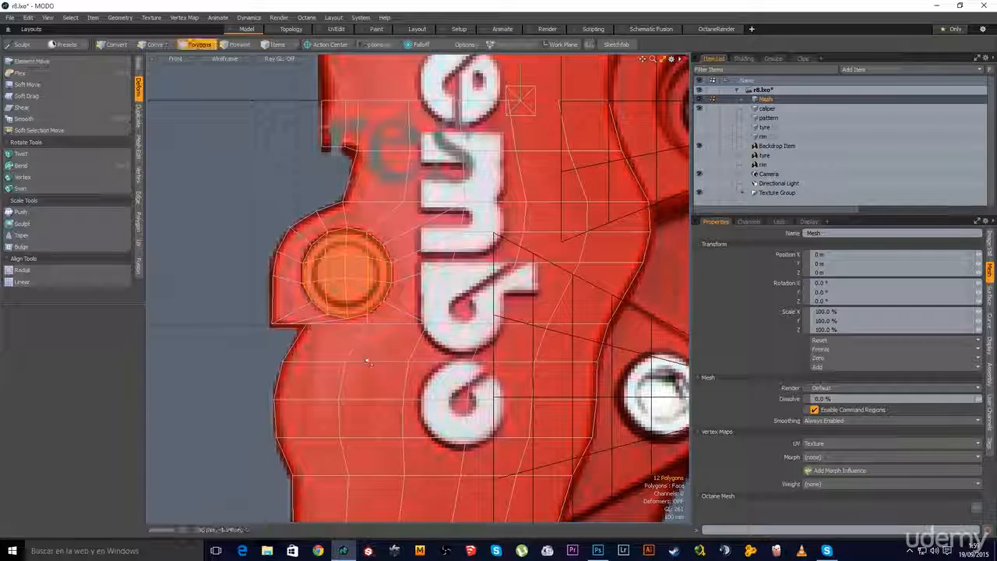
pyautogui.scroll(-1, 356, 366)
pyautogui.keyDown('alt'); pyautogui.keyDown('shift'); pyautogui.moveTo(356, 366); pyautogui.dragTo(400, 316); pyautogui.keyUp('shift'); pyautogui.keyUp('alt')
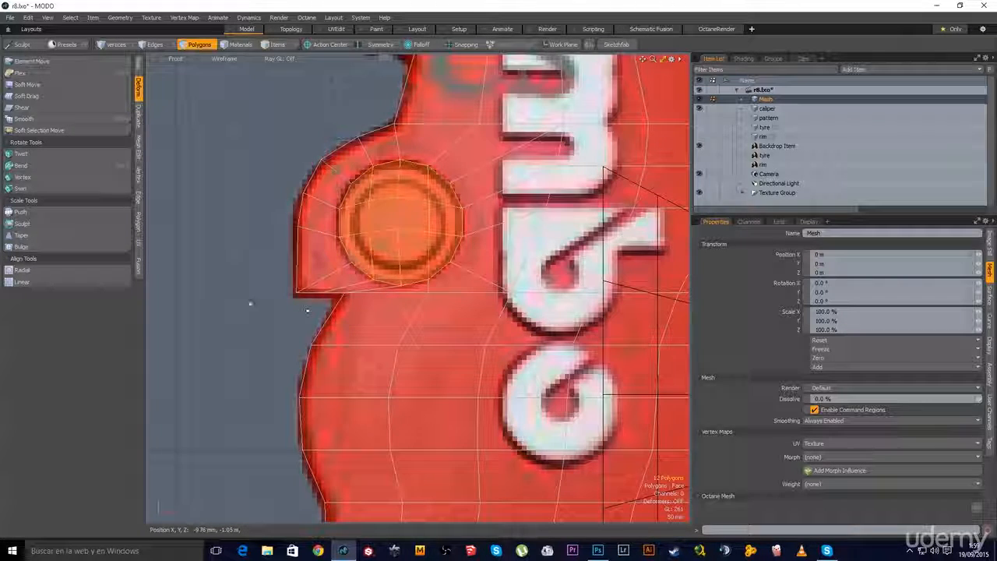
pyautogui.click(308, 309)
pyautogui.moveTo(408, 408)
pyautogui.keyDown('ctrl'); pyautogui.keyDown('alt'); pyautogui.mouseDown()
pyautogui.moveTo(384, 388)
pyautogui.moveTo(383, 282)
pyautogui.moveTo(370, 254)
pyautogui.moveTo(363, 460)
pyautogui.mouseUp(); pyautogui.keyUp('alt'); pyautogui.keyUp('ctrl')
# Add a single loop slice limited to the selected lug polygons
pyautogui.hotkey('alt', 'c')
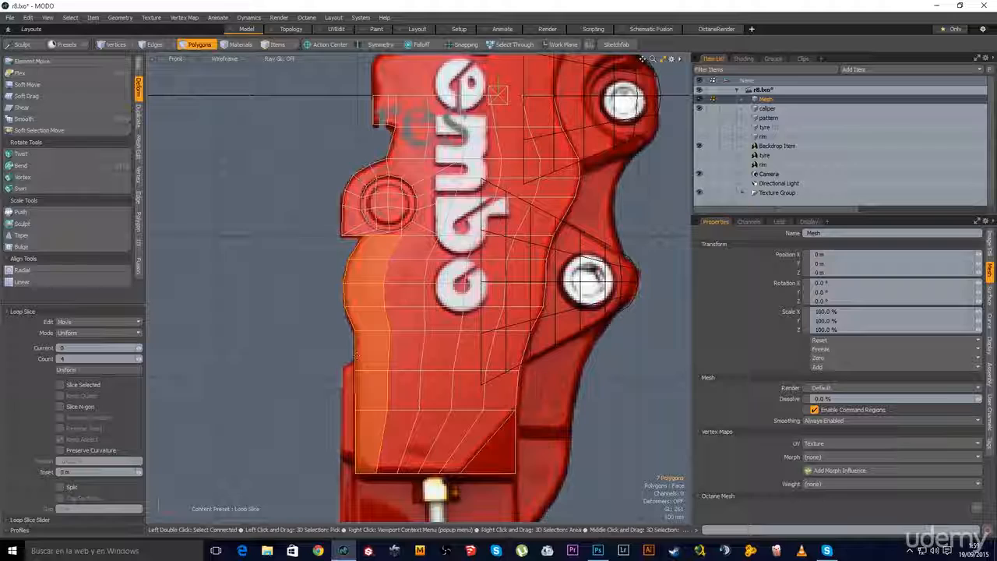
pyautogui.doubleClick(74, 359)
pyautogui.write('1')
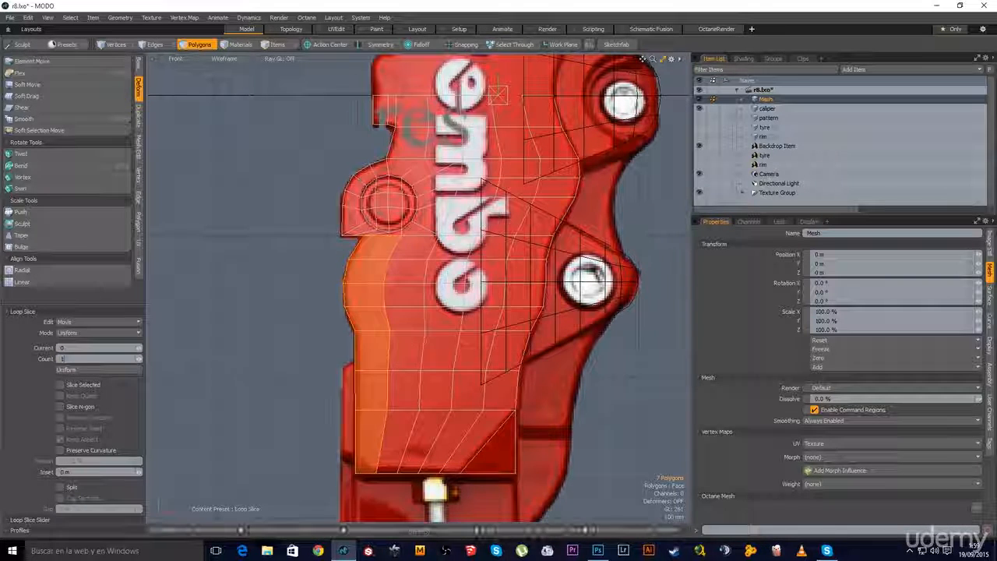
pyautogui.press('Return')
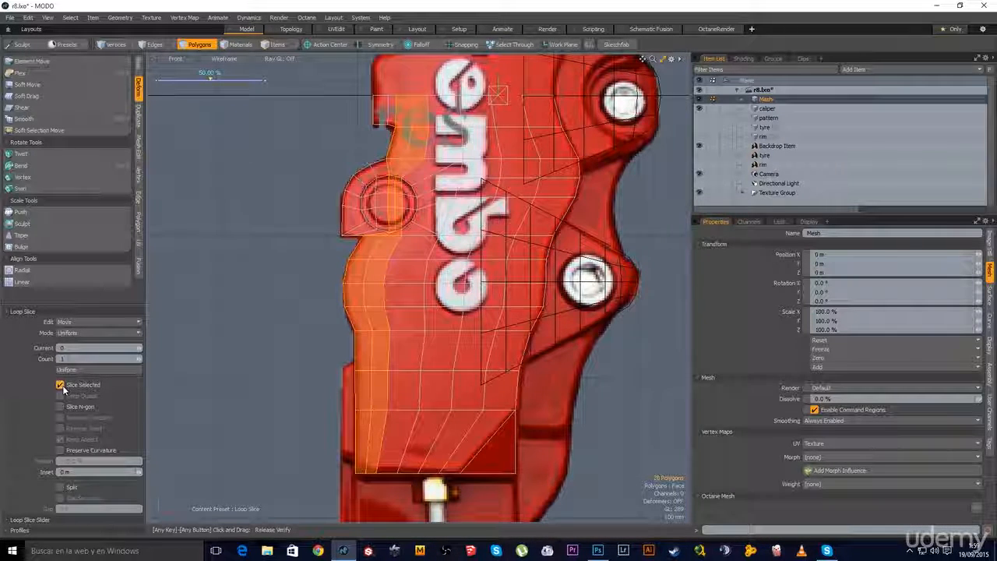
pyautogui.click(60, 384)
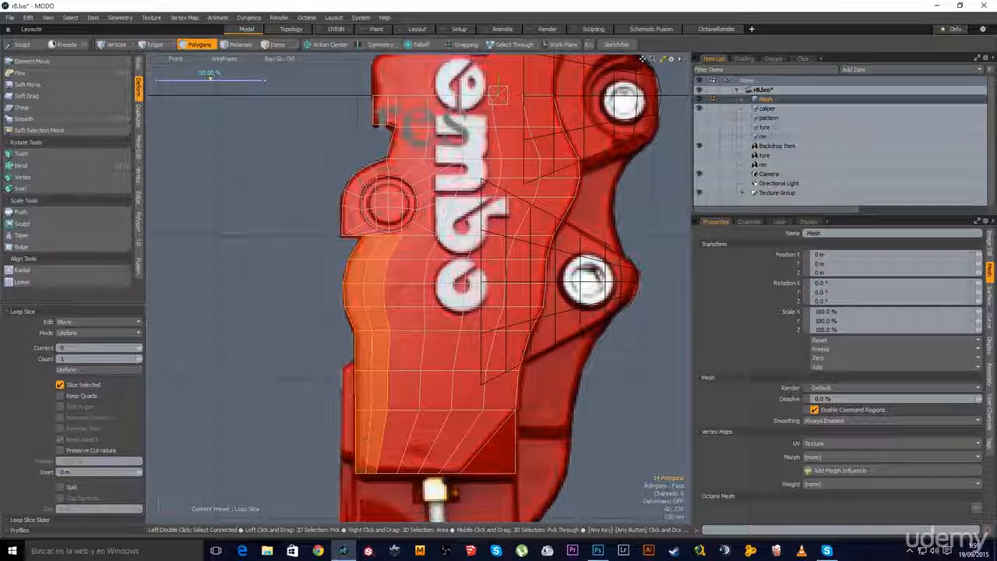
pyautogui.keyDown('ctrl'); pyautogui.keyDown('alt'); pyautogui.moveTo(348, 214); pyautogui.dragTo(440, 214); pyautogui.keyUp('alt'); pyautogui.keyUp('ctrl')
pyautogui.press('space')
pyautogui.click(285, 226)
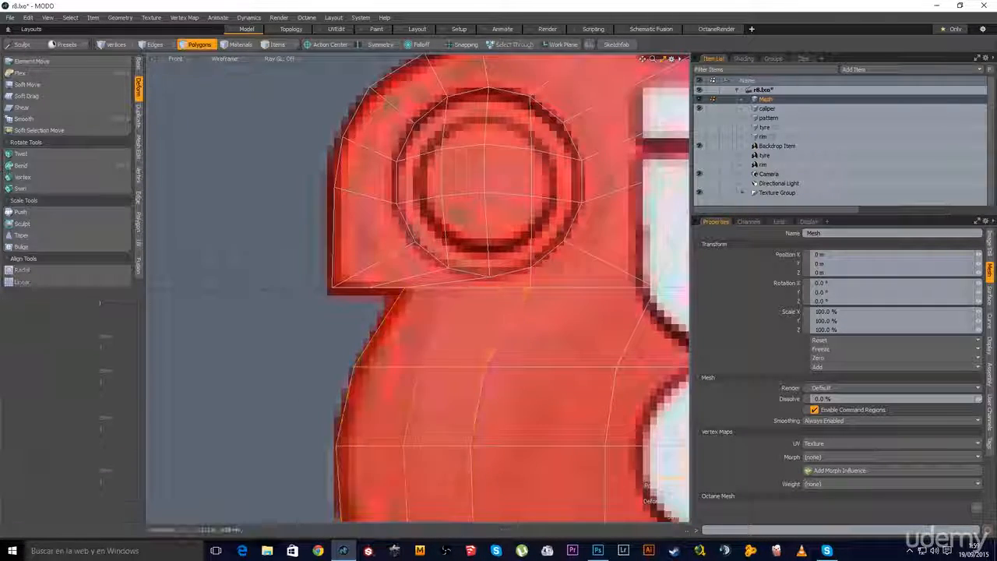
pyautogui.keyDown('alt'); pyautogui.keyDown('shift'); pyautogui.moveTo(467, 285); pyautogui.dragTo(384, 296); pyautogui.keyUp('shift'); pyautogui.keyUp('alt')
# Slice across the horizontal edge at its end beside the lug
pyautogui.press('c')
pyautogui.click(392, 296)
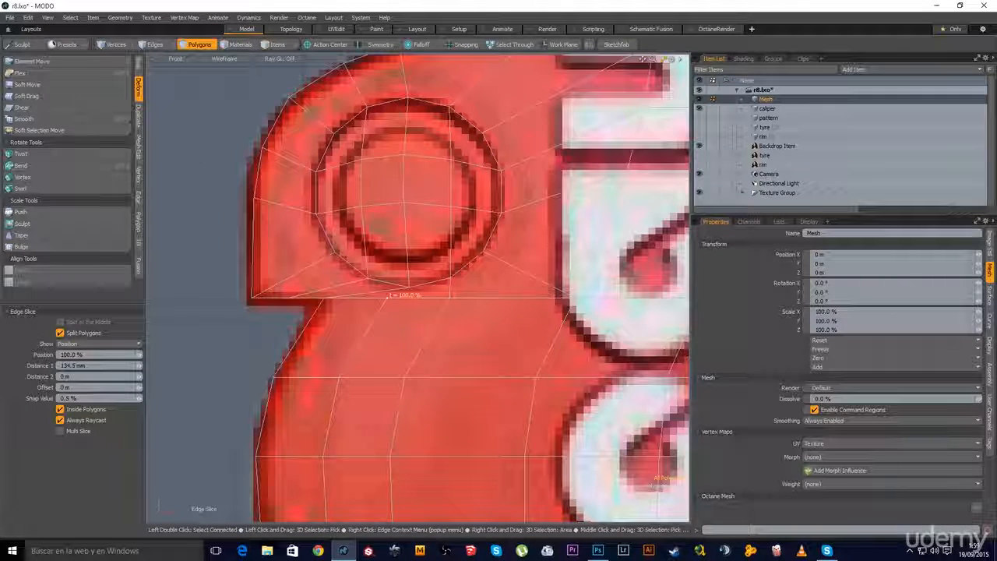
pyautogui.press('space')
pyautogui.press('2')
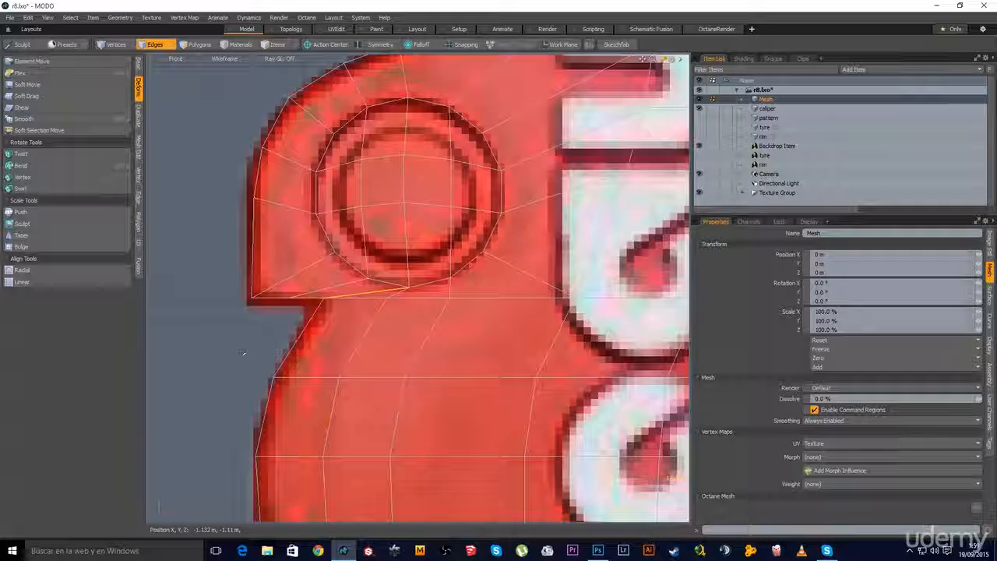
pyautogui.click(243, 353)
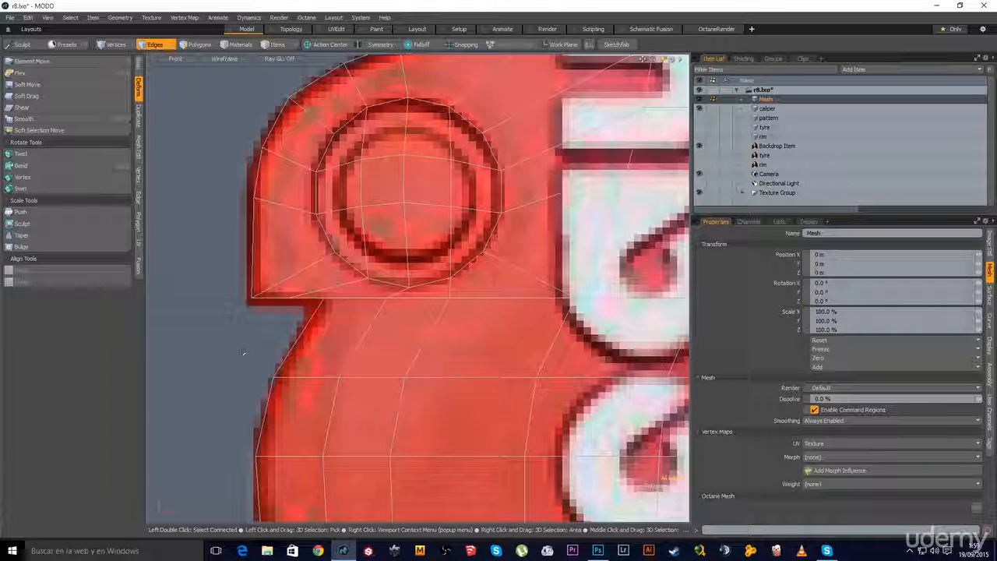
# Join the doubled vertices at the lug's lower corner
pyautogui.press('1')
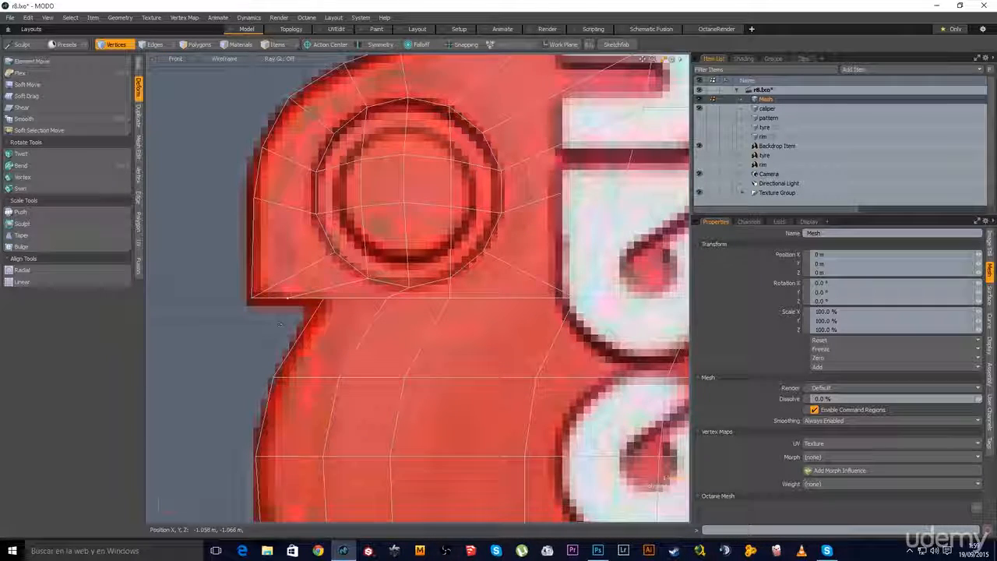
pyautogui.click(289, 304)
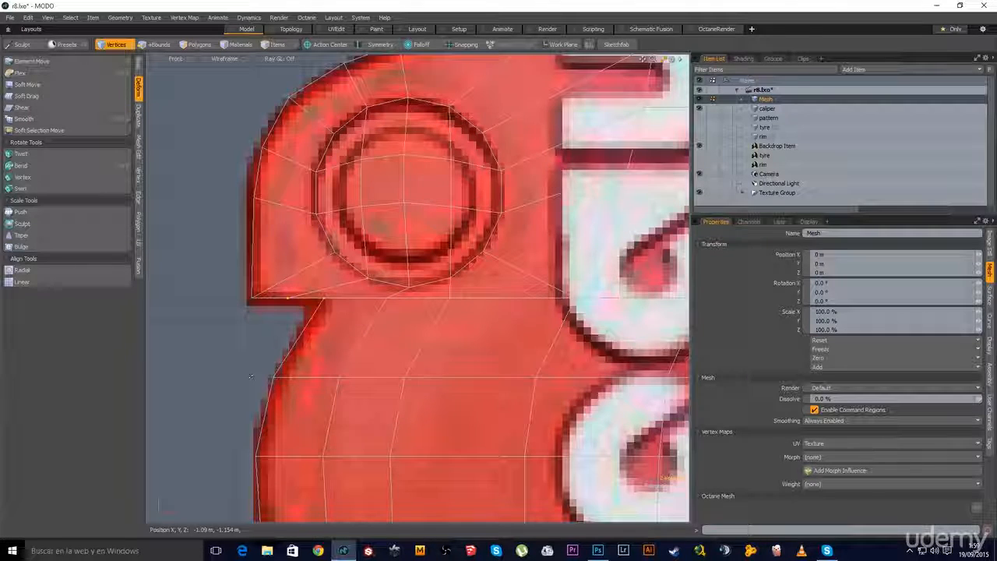
pyautogui.click(139, 172)
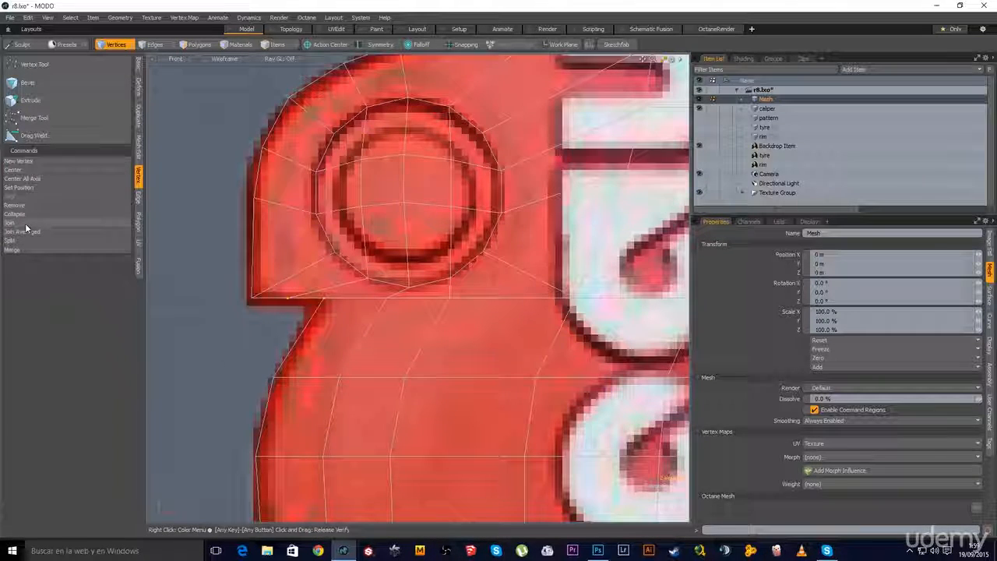
pyautogui.click(11, 223)
pyautogui.click(710, 349)
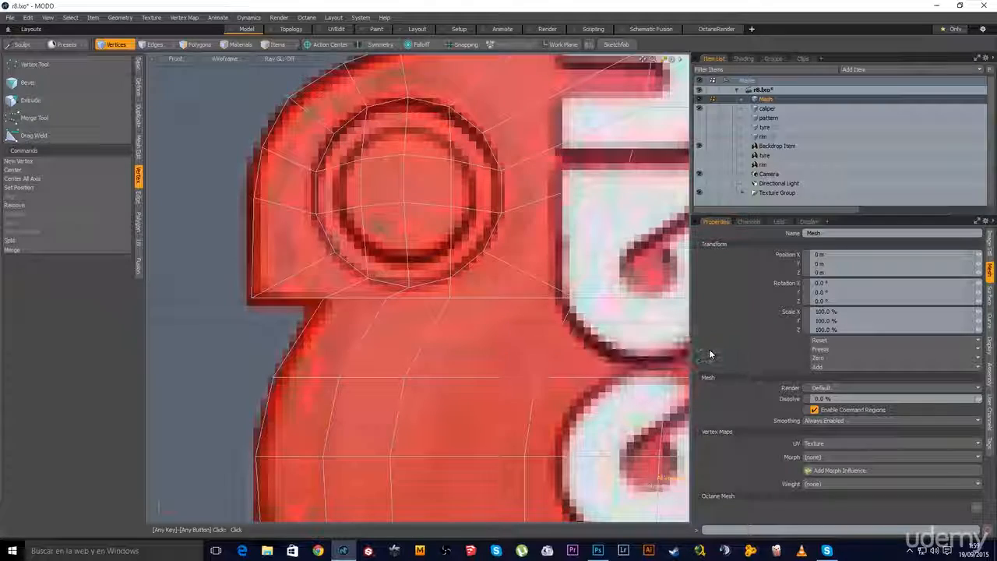
# Slide two lug outline vertices right along X to follow the caliper edge
pyautogui.scroll(-2, 419, 344)
pyautogui.click(400, 311)
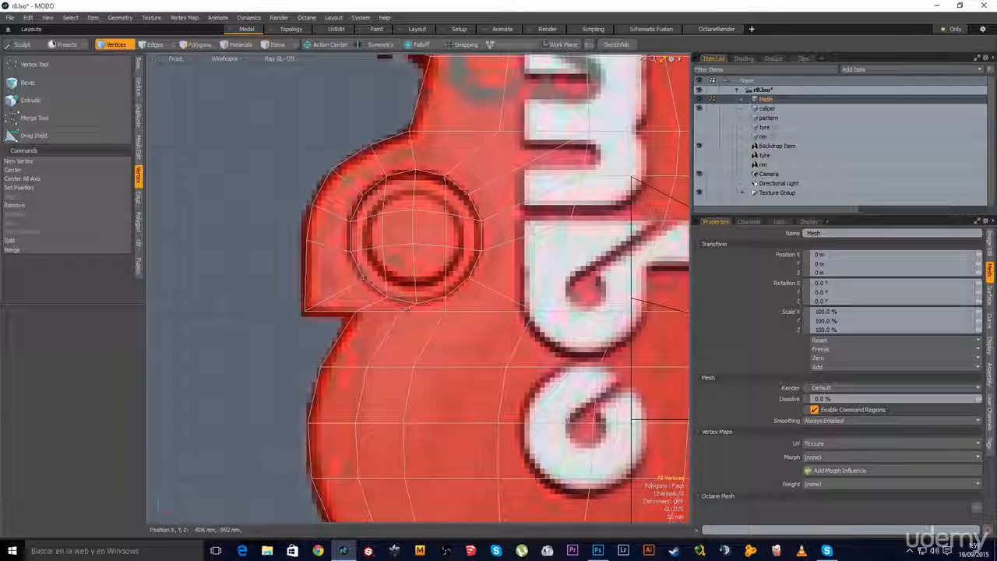
pyautogui.scroll(1, 400, 319)
pyautogui.press('w')
pyautogui.moveTo(431, 315); pyautogui.dragTo(444, 314)
pyautogui.press('q')
pyautogui.click(314, 346)
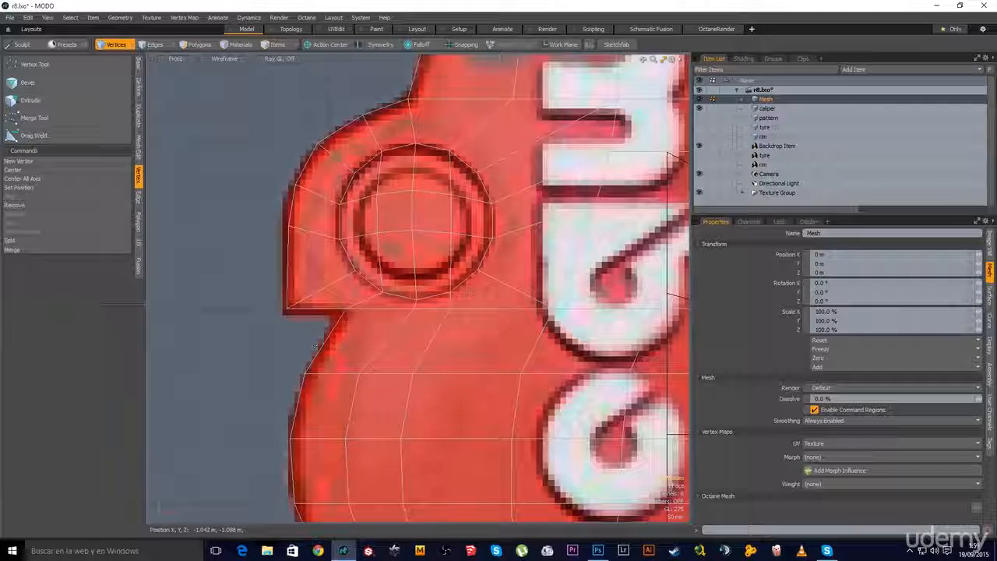
pyautogui.click(450, 308)
pyautogui.press('w')
pyautogui.moveTo(483, 311); pyautogui.dragTo(496, 311)
pyautogui.press('q')
pyautogui.click(422, 366)
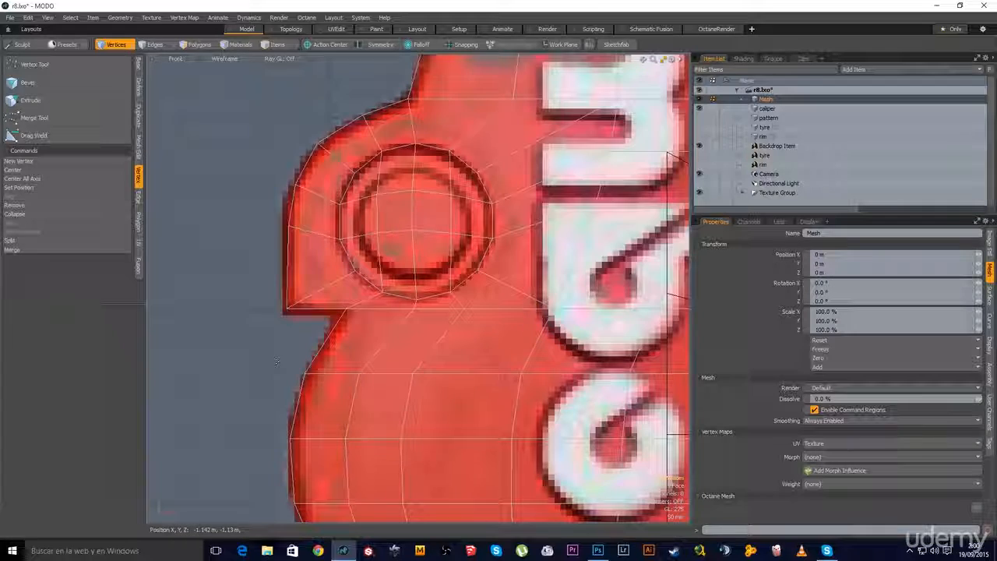
pyautogui.scroll(-3, 421, 367)
pyautogui.keyDown('alt'); pyautogui.keyDown('shift'); pyautogui.moveTo(423, 366); pyautogui.dragTo(349, 367); pyautogui.keyUp('shift'); pyautogui.keyUp('alt')
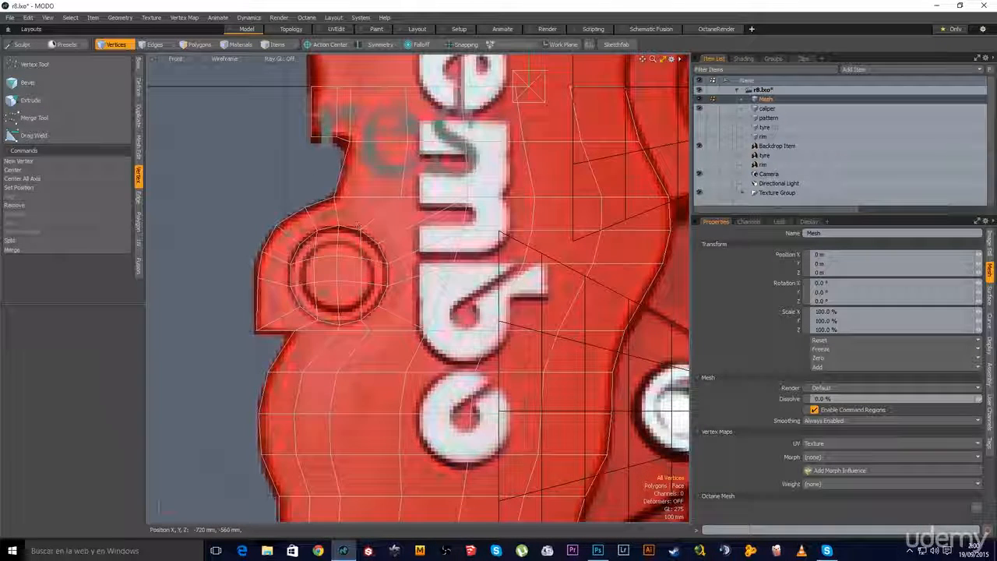
# Loop-slice a new edge loop around the lug's bolt circle, then zoom out to the whole caliper
pyautogui.press('2')
pyautogui.click(372, 215)
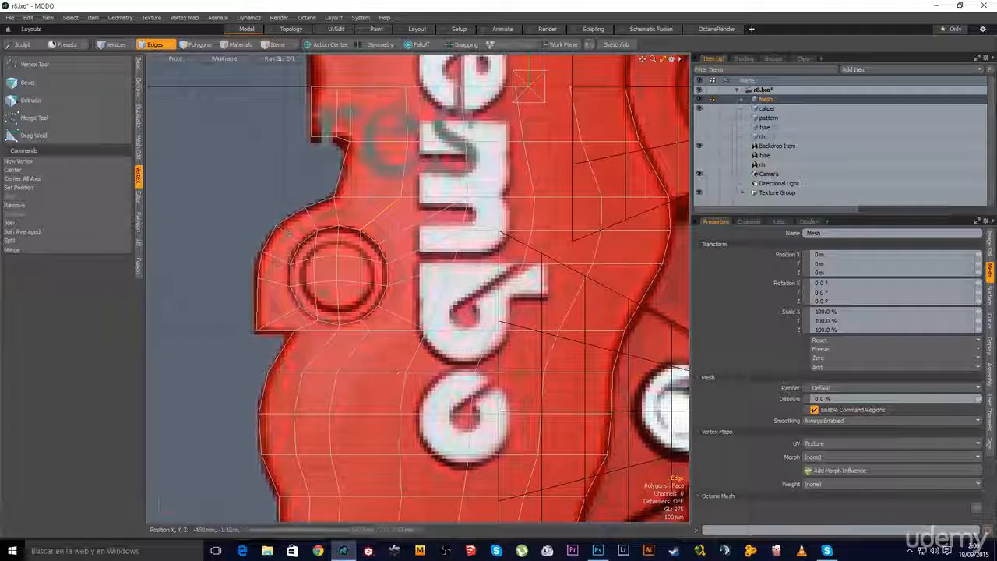
pyautogui.hotkey('alt', 'c')
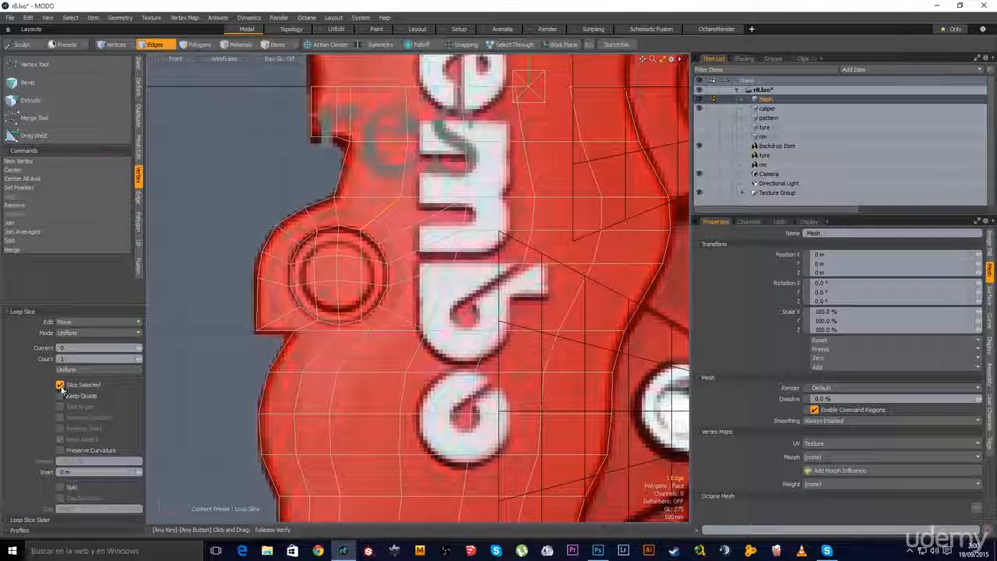
pyautogui.click(388, 322)
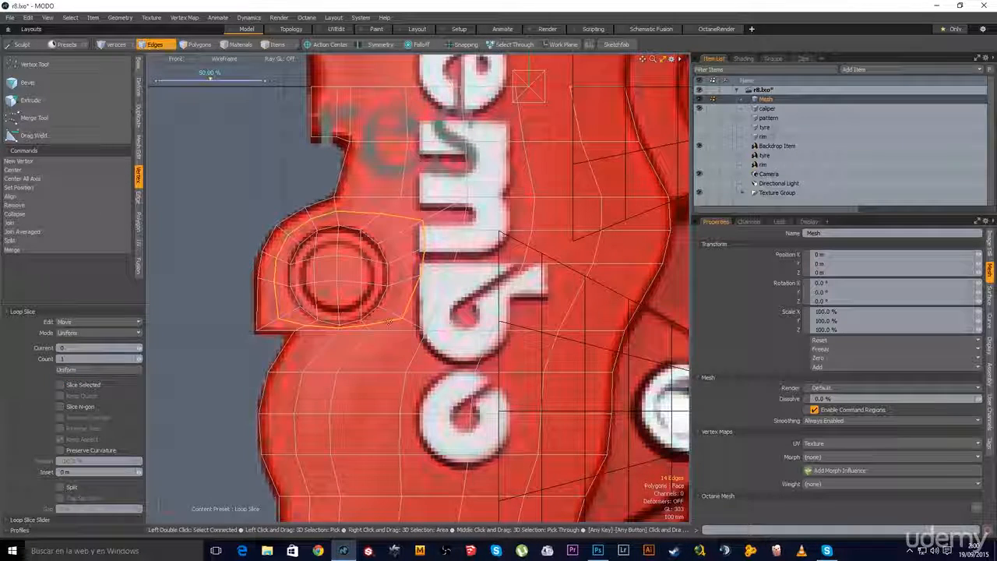
pyautogui.press('q')
pyautogui.press('Escape')
pyautogui.keyDown('ctrl'); pyautogui.keyDown('alt'); pyautogui.moveTo(394, 338); pyautogui.dragTo(368, 327); pyautogui.keyUp('alt'); pyautogui.keyUp('ctrl')
pyautogui.keyDown('alt'); pyautogui.keyDown('shift'); pyautogui.moveTo(384, 367); pyautogui.dragTo(377, 438); pyautogui.keyUp('shift'); pyautogui.keyUp('alt')
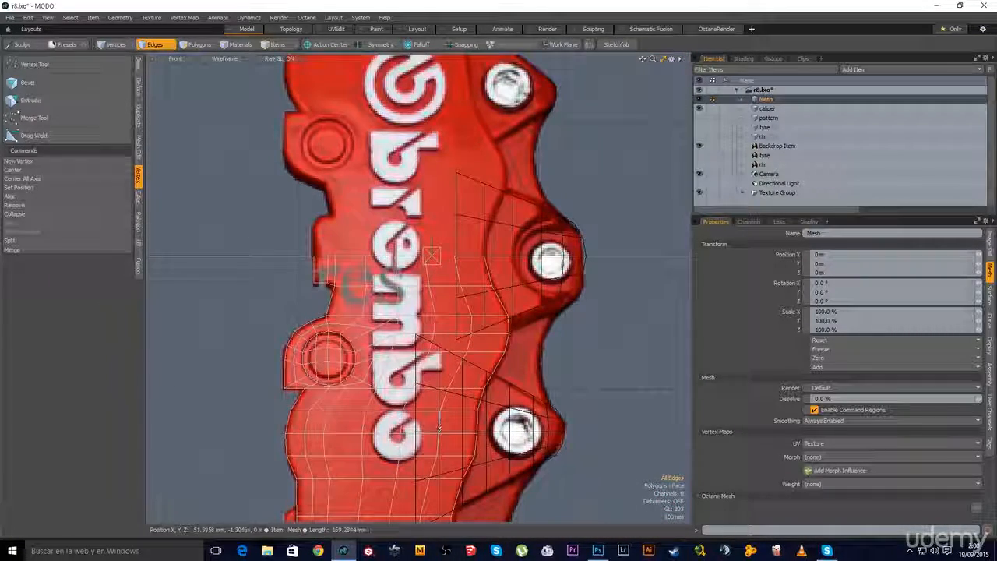
pyautogui.keyDown('ctrl'); pyautogui.keyDown('alt'); pyautogui.moveTo(310, 368); pyautogui.dragTo(384, 329); pyautogui.keyUp('alt'); pyautogui.keyUp('ctrl')
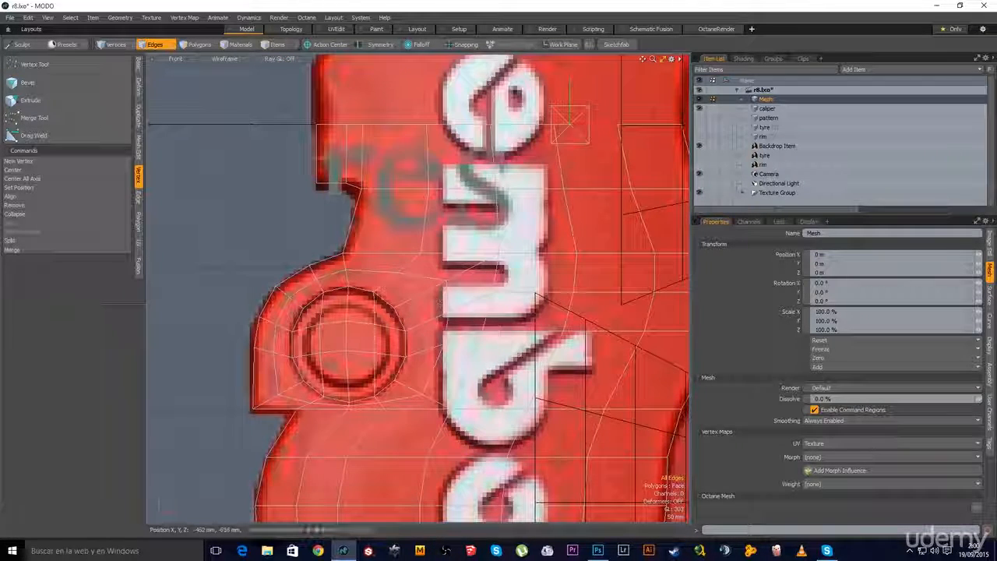
pyautogui.keyDown('ctrl'); pyautogui.keyDown('alt'); pyautogui.moveTo(577, 331); pyautogui.dragTo(433, 354); pyautogui.keyUp('alt'); pyautogui.keyUp('ctrl')
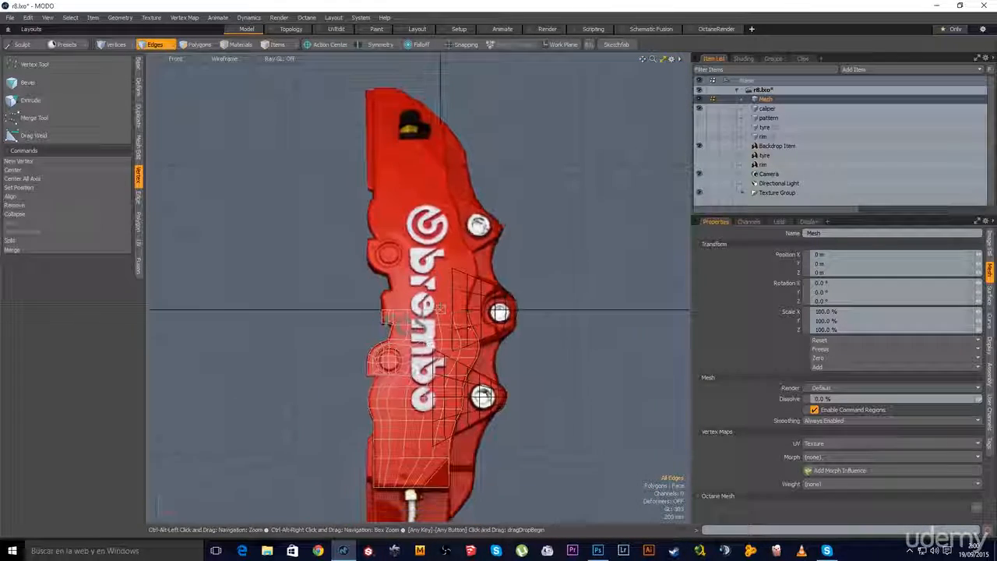
pyautogui.keyDown('alt'); pyautogui.keyDown('shift'); pyautogui.moveTo(436, 395); pyautogui.dragTo(417, 313); pyautogui.keyUp('shift'); pyautogui.keyUp('alt')
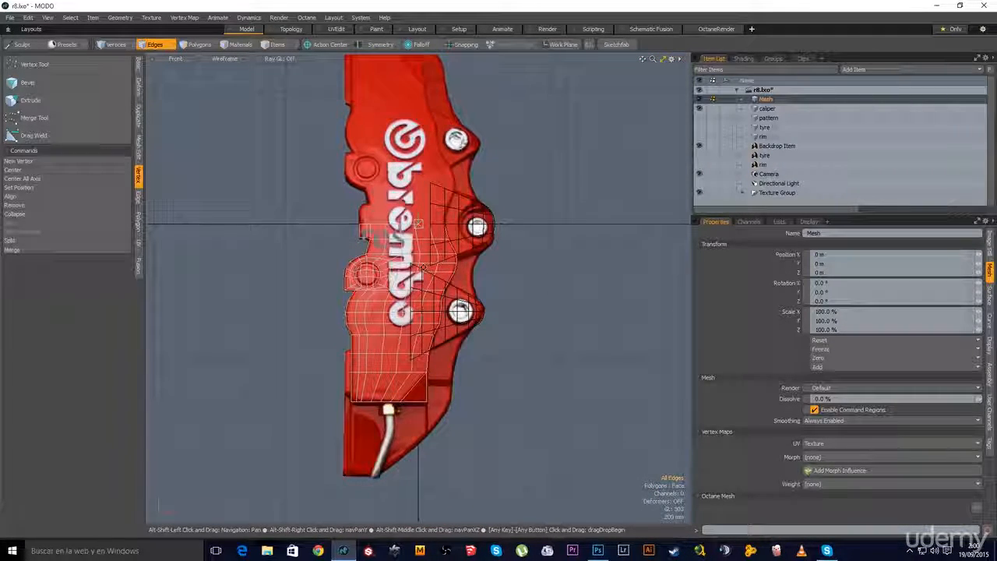
# Box-select all the traced caliper body polygons in Polygons mode
pyautogui.press('3')
pyautogui.click(533, 264)
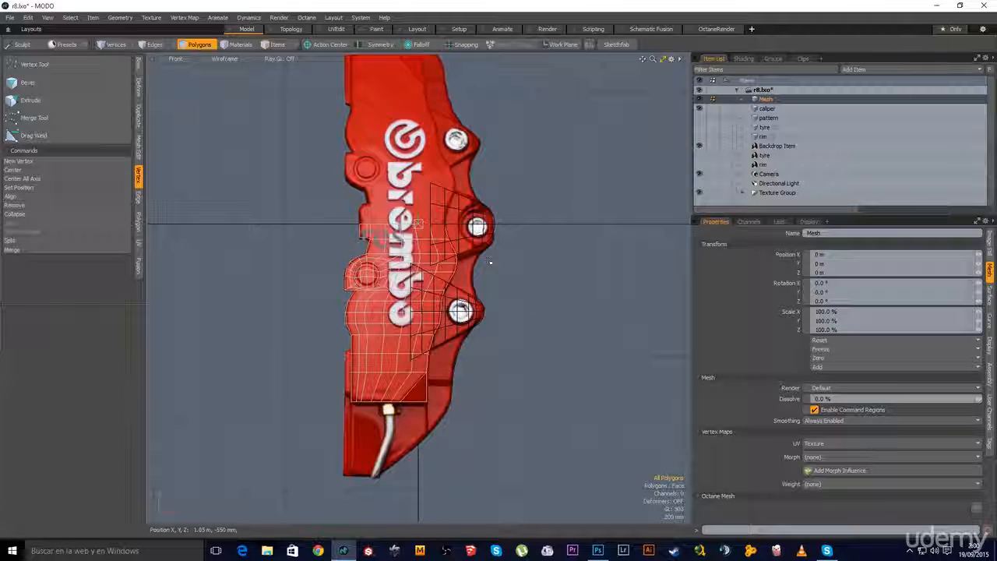
pyautogui.keyDown('ctrl'); pyautogui.keyDown('alt'); pyautogui.moveTo(366, 249); pyautogui.dragTo(393, 254); pyautogui.keyUp('alt'); pyautogui.keyUp('ctrl')
pyautogui.moveTo(544, 172); pyautogui.dragTo(247, 524, button='right')
pyautogui.scroll(-3, 444, 429)
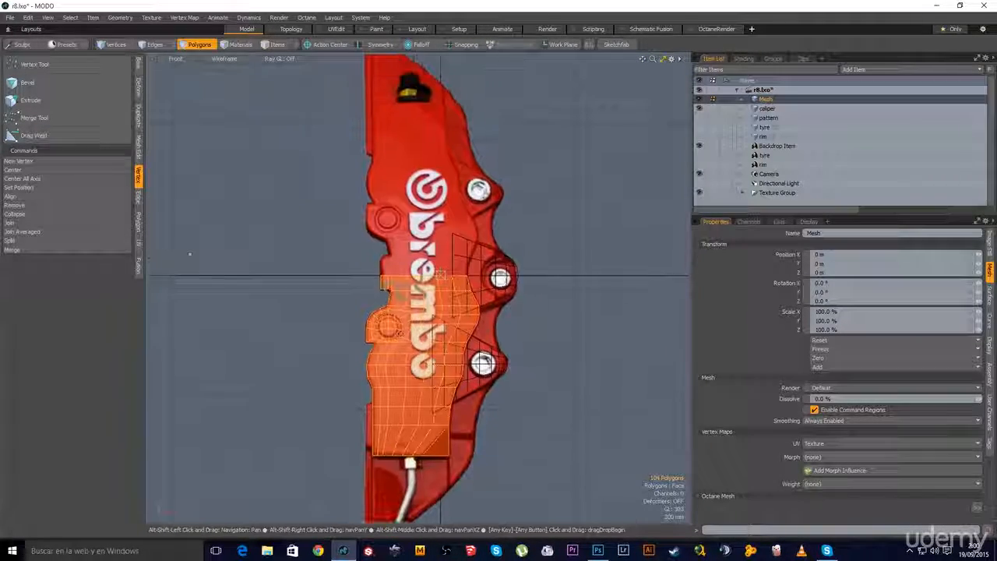
# Mirror the selected polygons onto the caliper's upper half
pyautogui.click(141, 118)
pyautogui.click(50, 84)
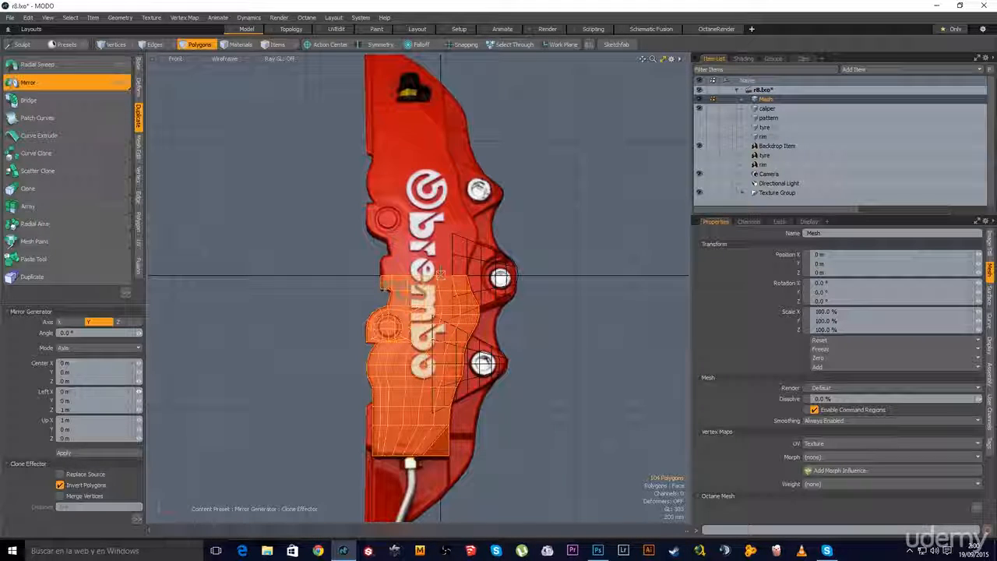
pyautogui.click(64, 453)
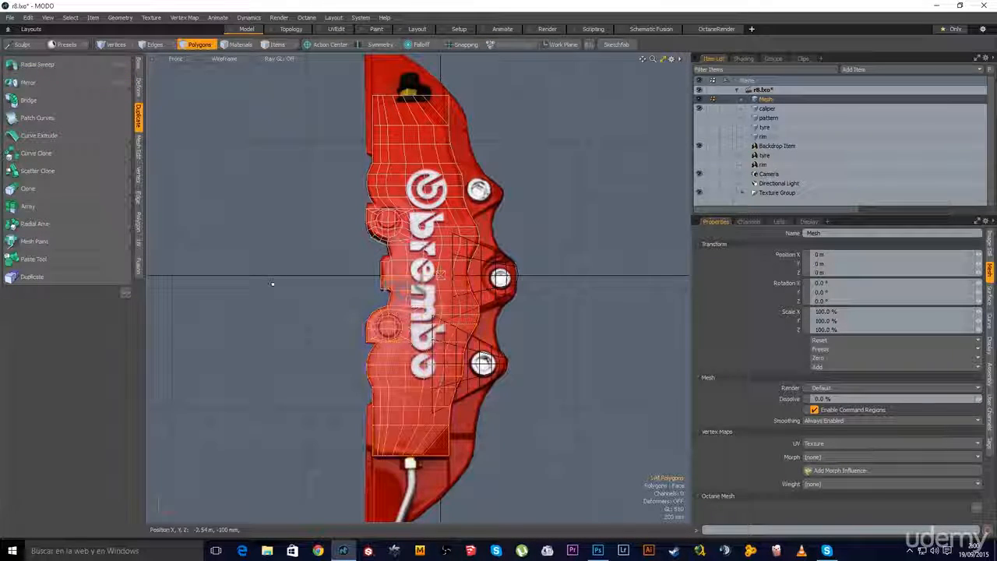
pyautogui.scroll(-2, 409, 386)
pyautogui.keyDown('alt'); pyautogui.moveTo(422, 421); pyautogui.dragTo(372, 407); pyautogui.keyUp('alt')
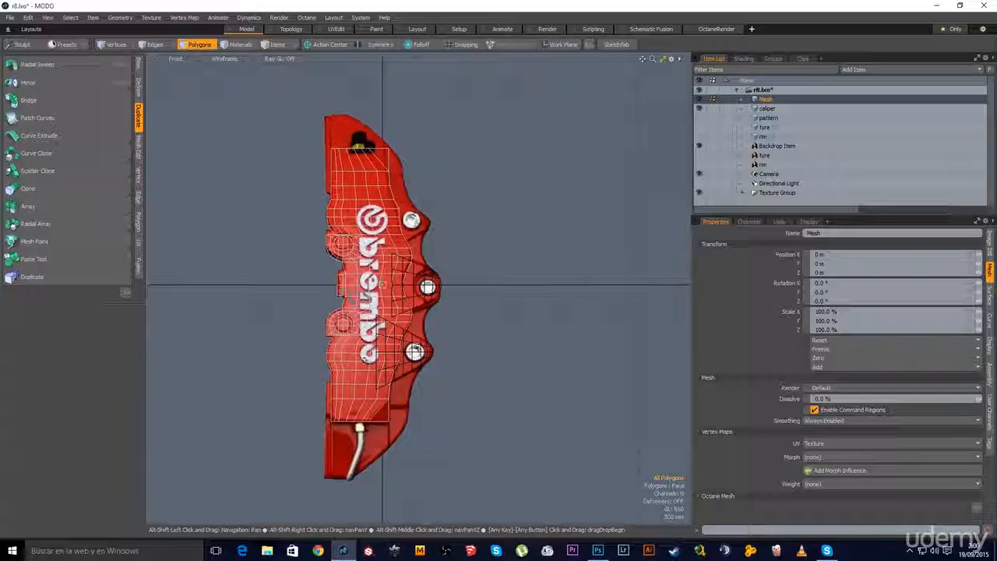
# Turn on subdivision preview and zoom out to see the smoothed caliper
pyautogui.press('Tab')
pyautogui.press('Tab')
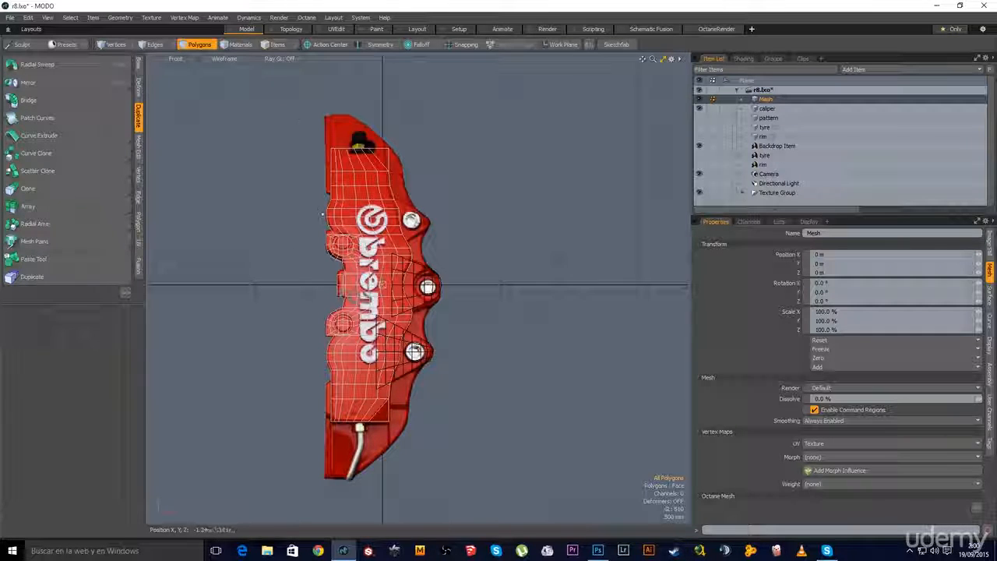
pyautogui.scroll(5, 348, 146)
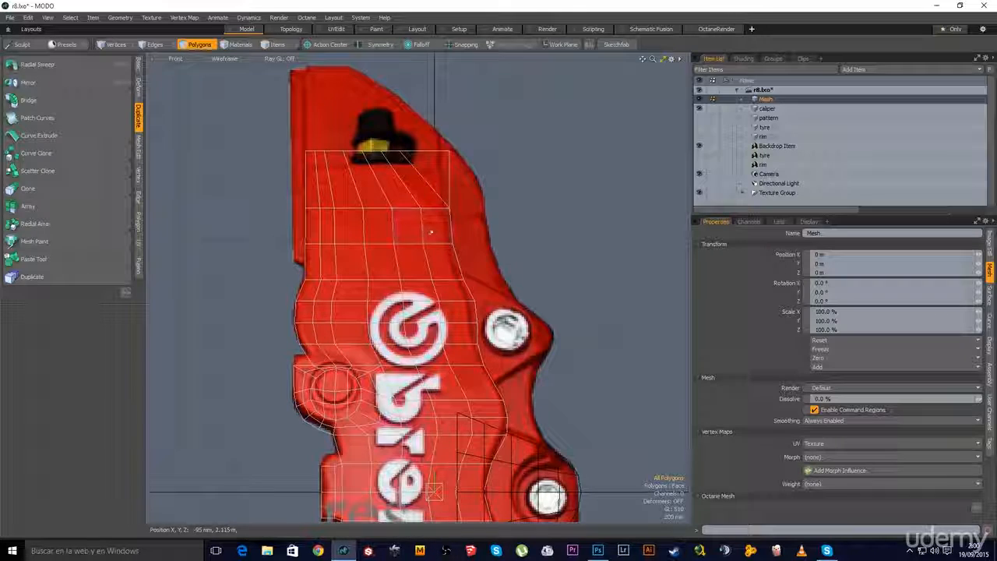
pyautogui.scroll(-4, 446, 269)
pyautogui.keyDown('alt'); pyautogui.keyDown('shift'); pyautogui.moveTo(416, 306); pyautogui.dragTo(363, 203); pyautogui.keyUp('shift'); pyautogui.keyUp('alt')
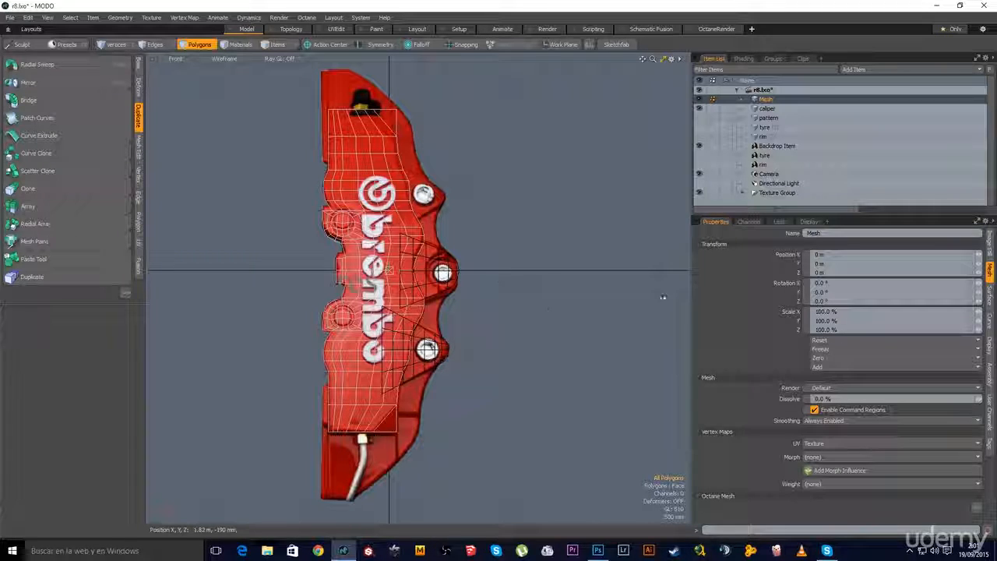
# Select the caliper item's lower bolt bracket polygons and start a Y-axis Mirror on them
pyautogui.click(767, 109)
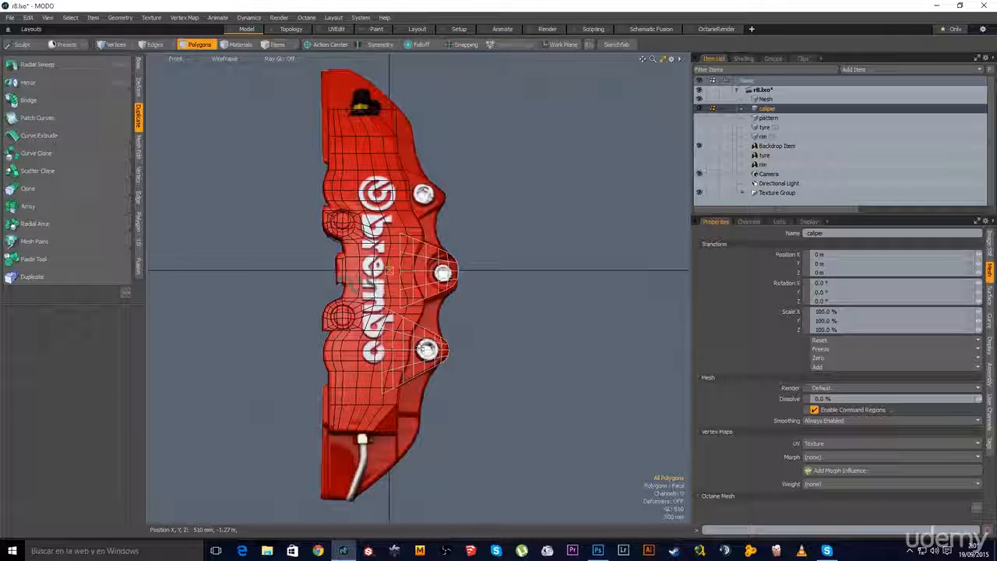
pyautogui.doubleClick(429, 341)
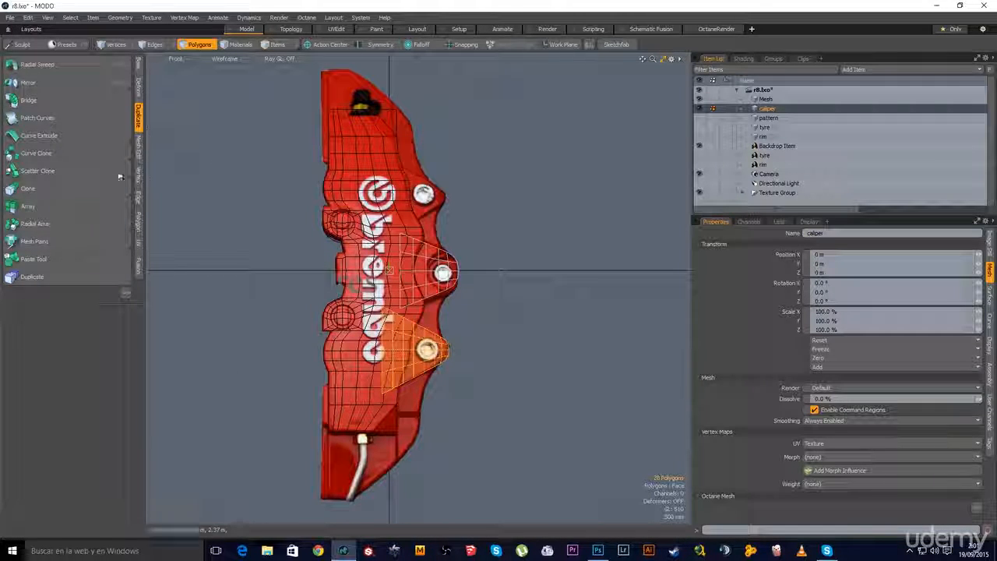
pyautogui.click(47, 83)
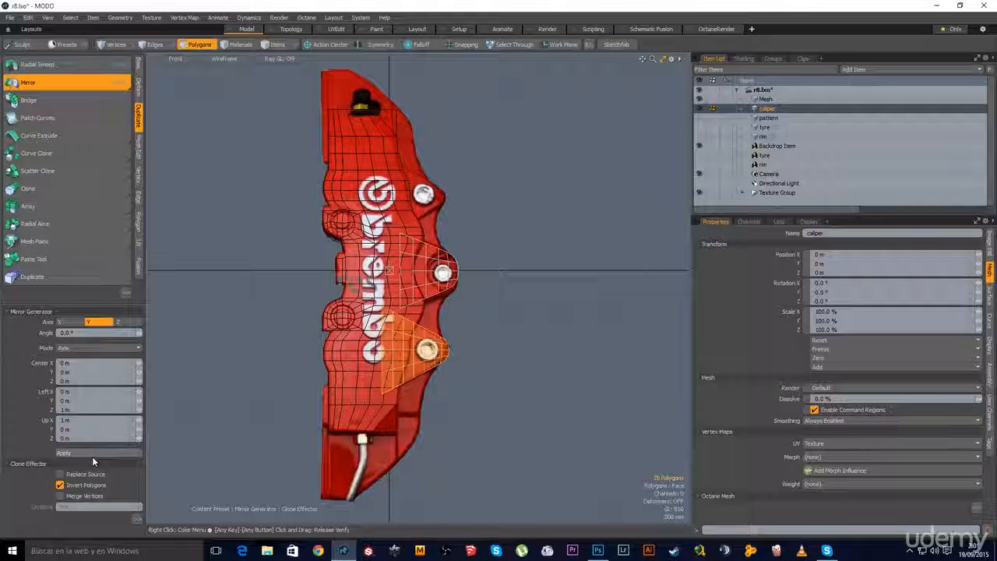